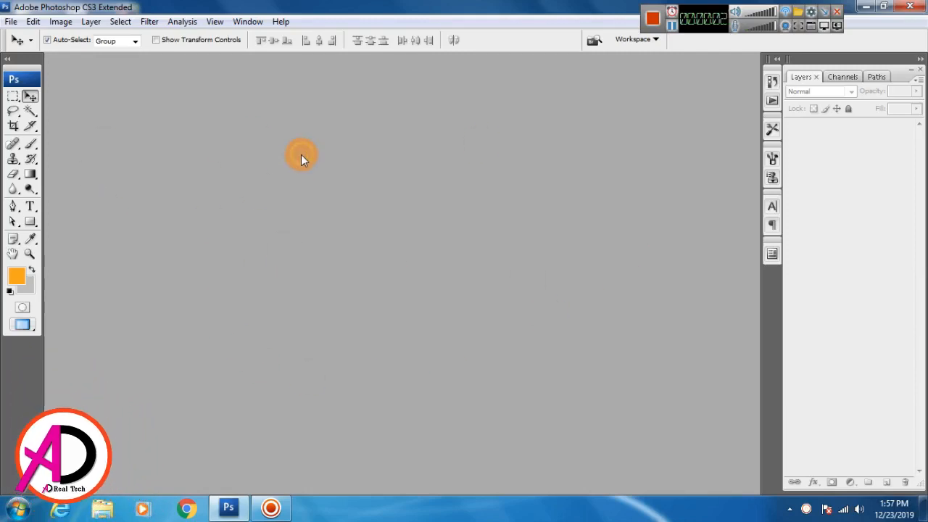
Create a new 60 × 36 inch document at 72 pixels per inch with a white background.
left_click(13, 23)
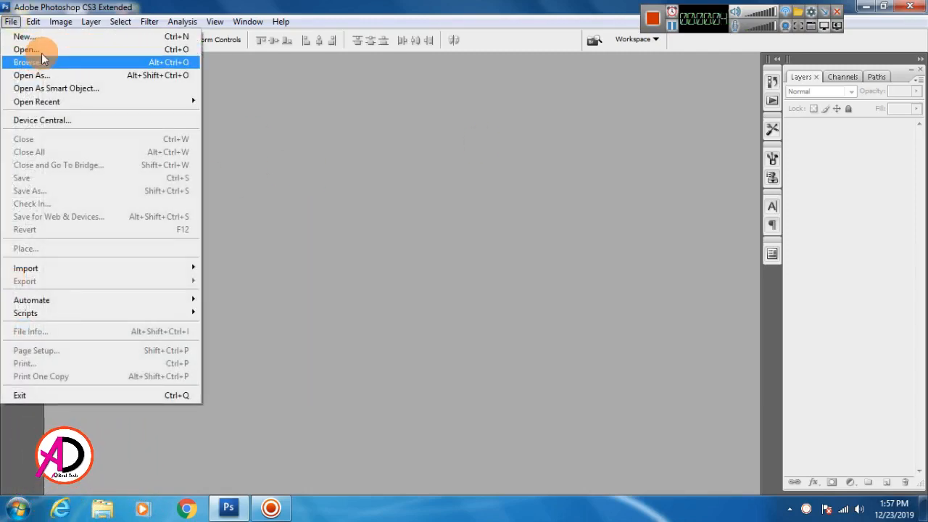
left_click(42, 37)
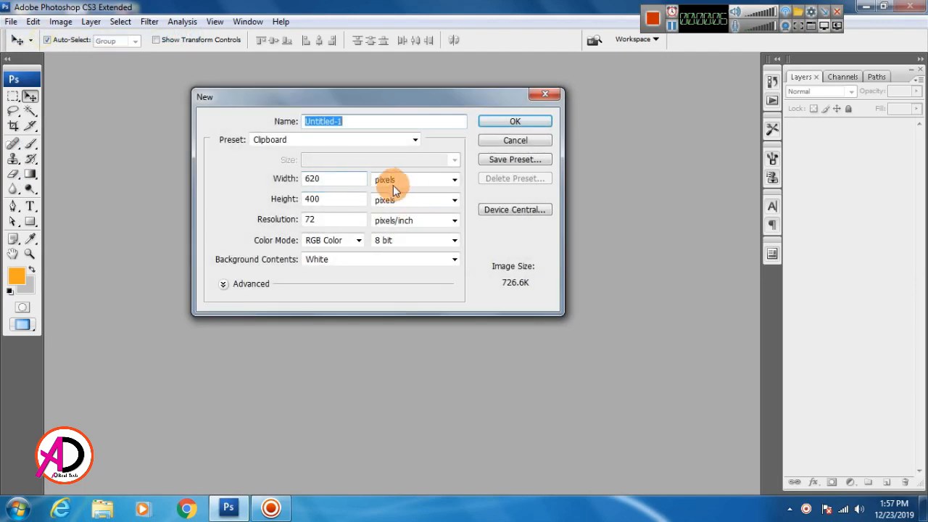
left_click(394, 187)
left_click(401, 208)
left_click(350, 181)
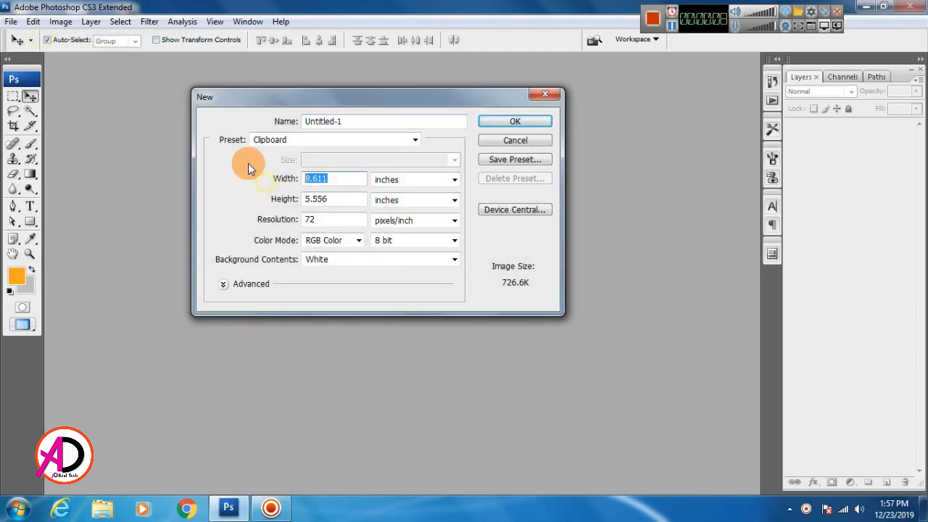
type("60")
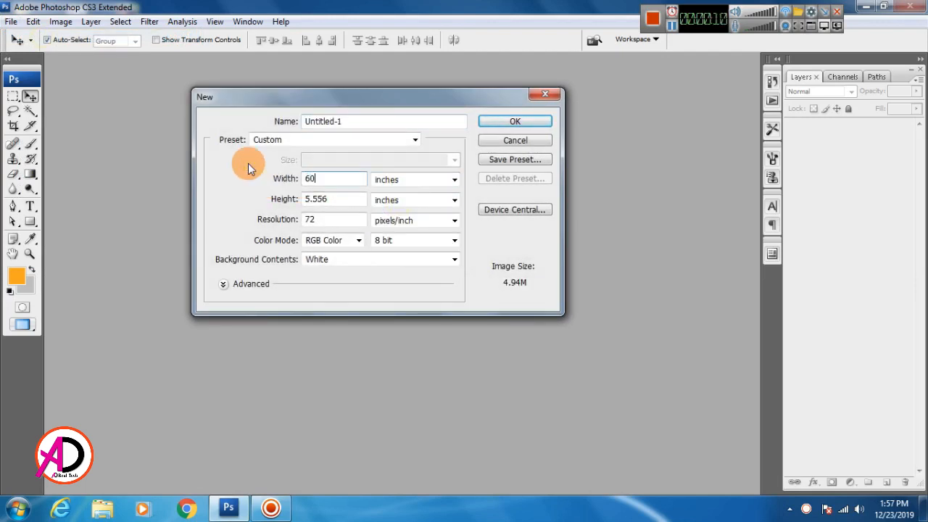
key("Tab")
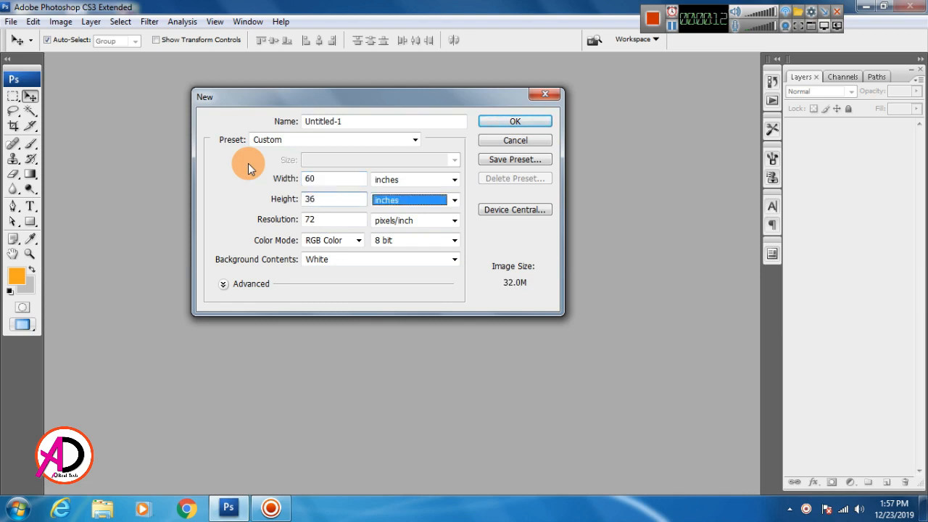
left_click(333, 180)
left_click(516, 121)
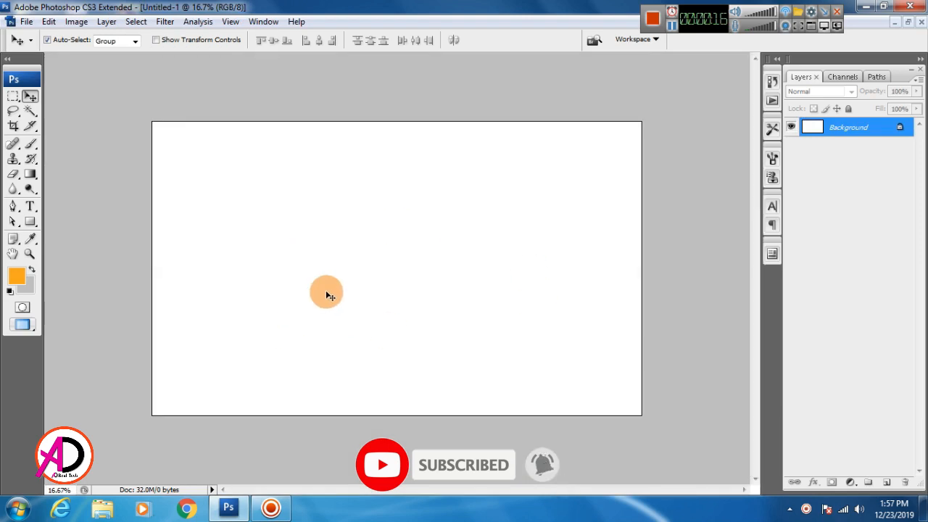
Add a Solid Color fill layer in PANTONE 3282 C teal from the Color Libraries.
left_click(851, 480)
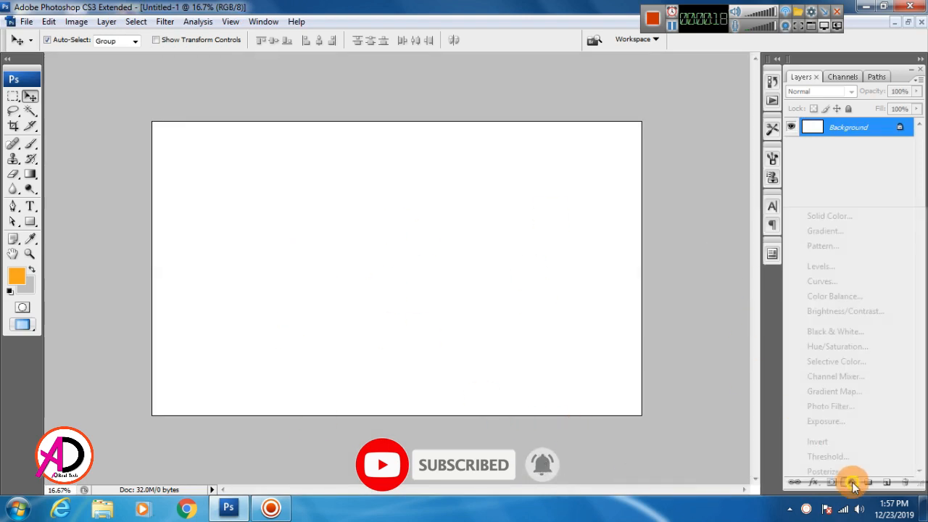
left_click(845, 216)
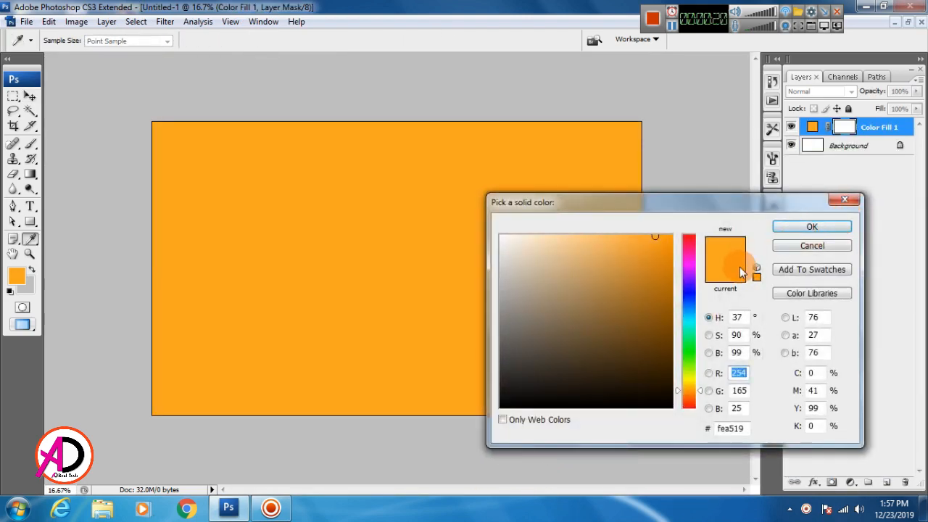
left_click(810, 293)
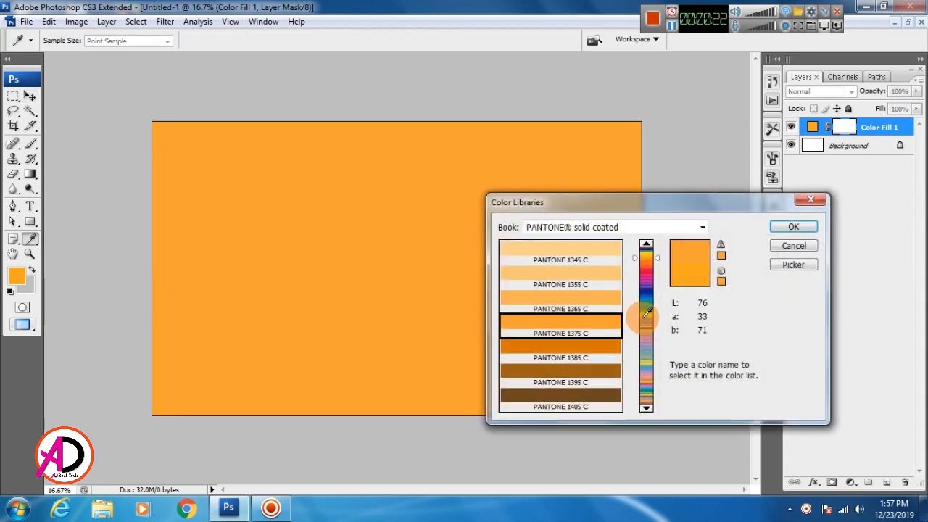
left_click(650, 302)
left_click(600, 347)
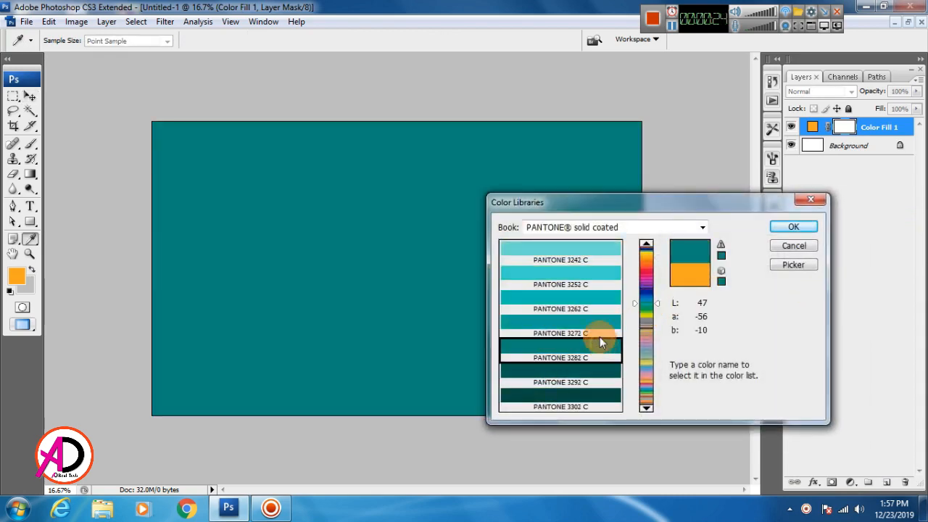
left_click(595, 328)
left_click(596, 347)
left_click(790, 226)
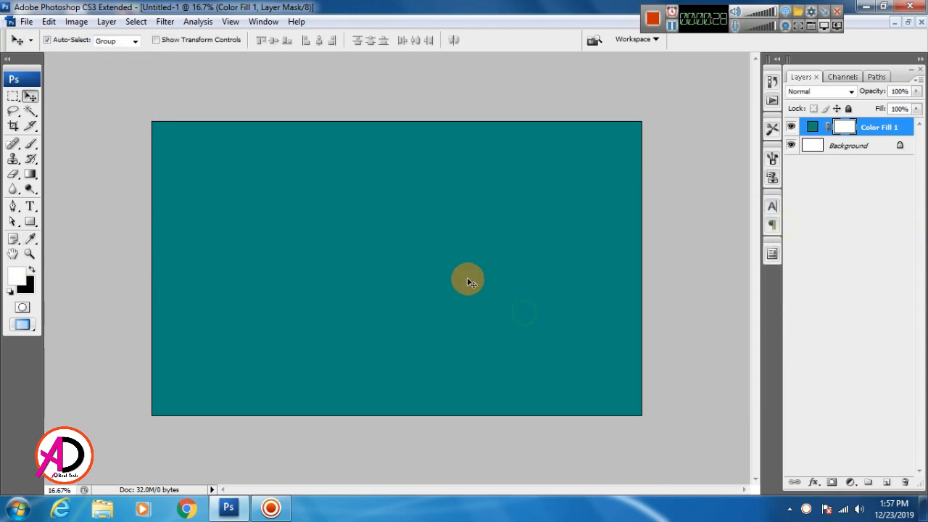
scroll(513, 309, "down", 5)
Switch to Full Screen Mode with Menu Bar and zoom and pan to frame the teal canvas.
scroll(513, 310, "up", 4)
key("alt+f")
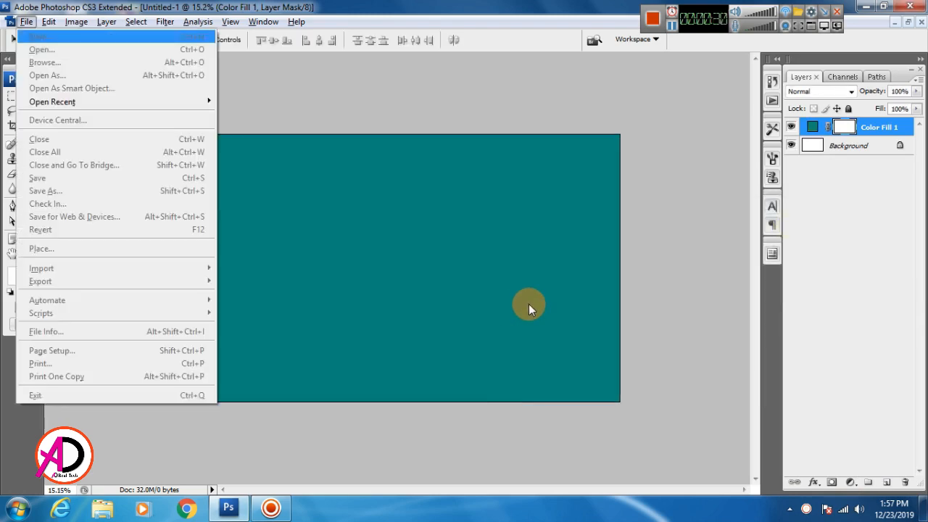
key("Escape")
key("f")
left_click_drag(519, 308, 453, 293)
scroll(481, 310, "up", 2)
scroll(482, 311, "down", 2)
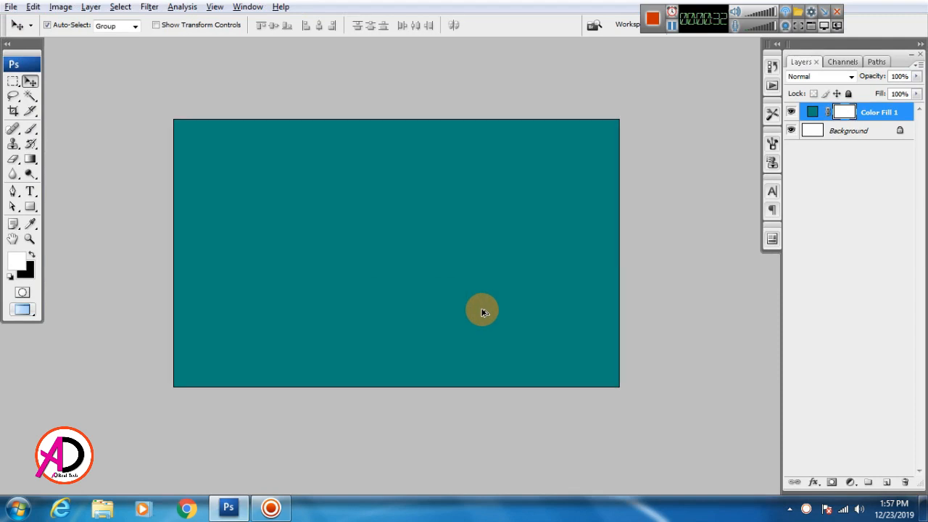
scroll(483, 311, "up", 1)
left_click_drag(509, 298, 530, 316)
scroll(529, 317, "up", 1)
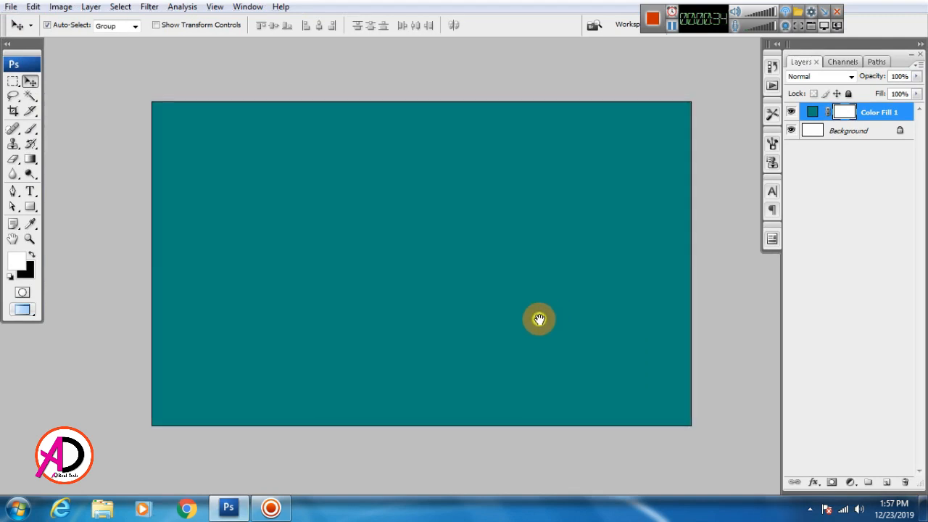
left_click(22, 513)
left_click(438, 386)
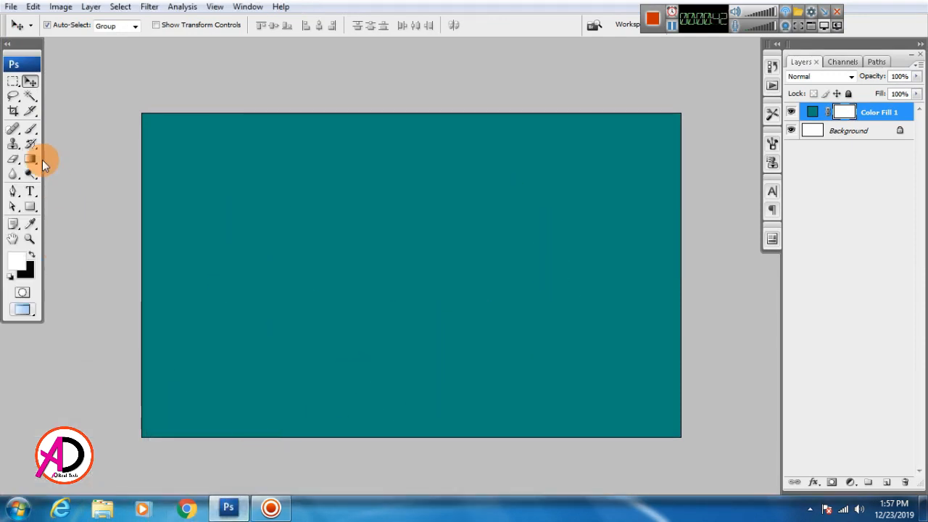
Set the soft brush colour to PANTONE 130 C orange, undoing a first test stroke.
left_click(31, 132)
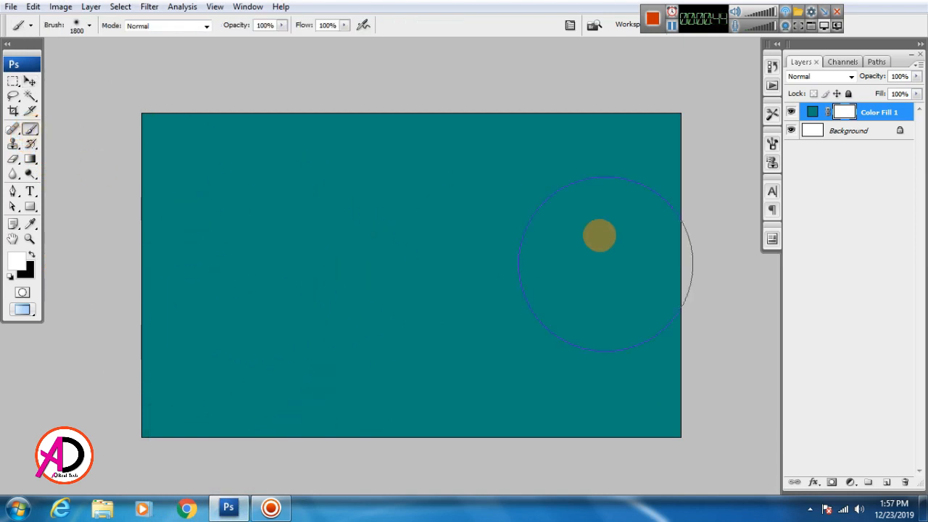
left_click(17, 259)
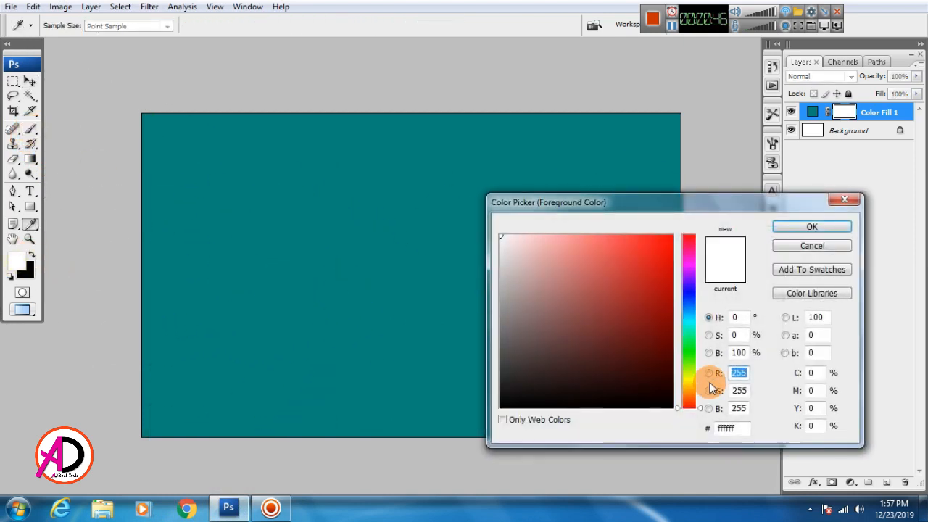
left_click(812, 294)
left_click_drag(653, 297, 635, 275)
left_click(591, 321)
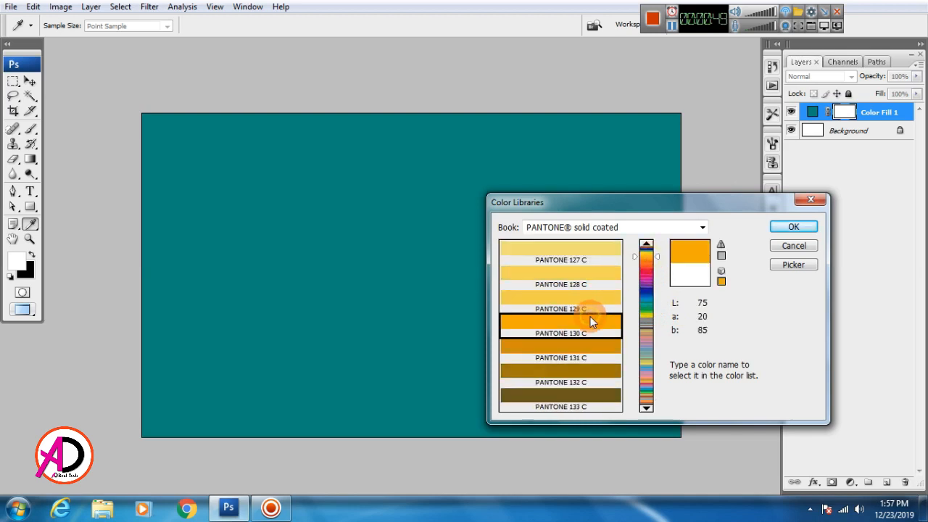
left_click(794, 228)
key("b")
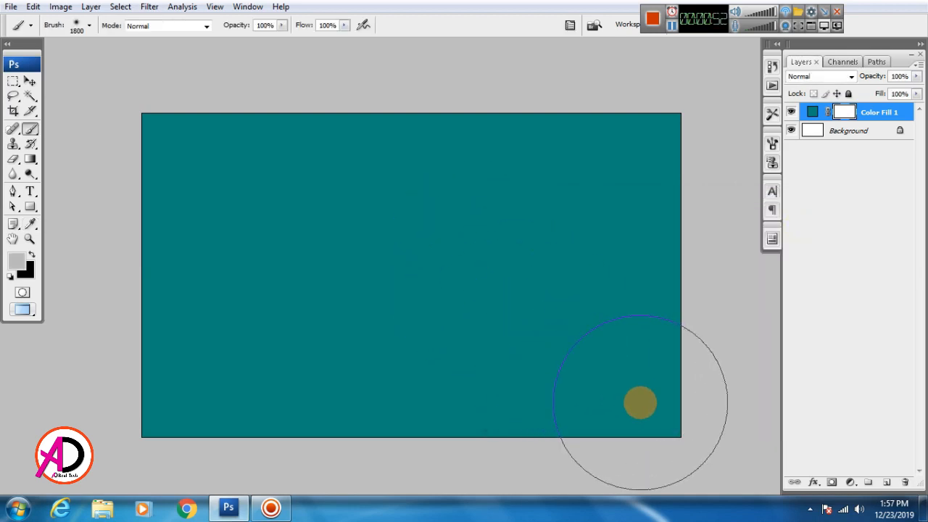
left_click_drag(641, 403, 705, 440)
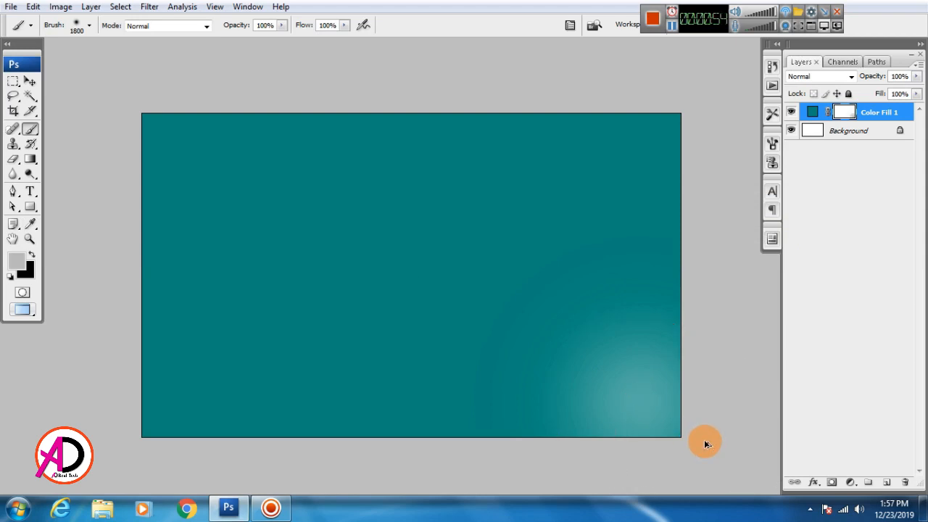
key("ctrl+z")
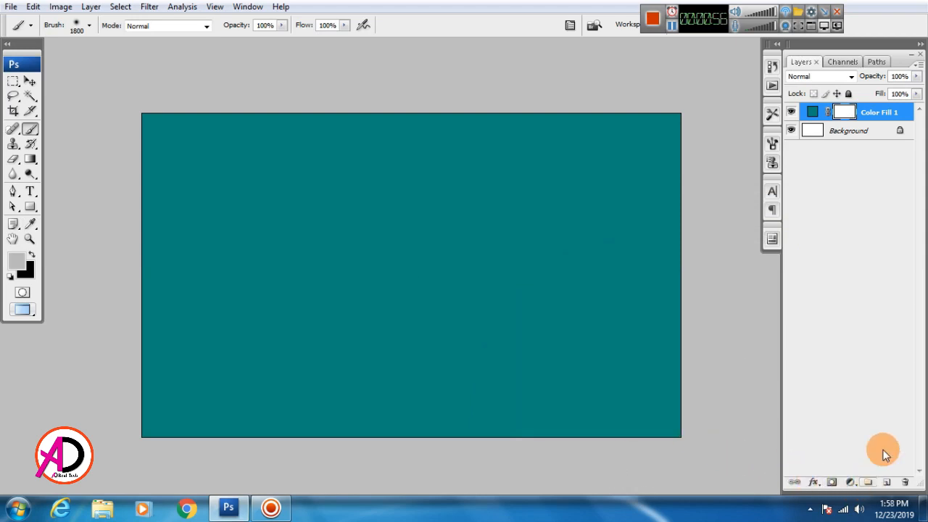
On a new layer, dab a soft orange spot into the bottom-right corner.
left_click(886, 483)
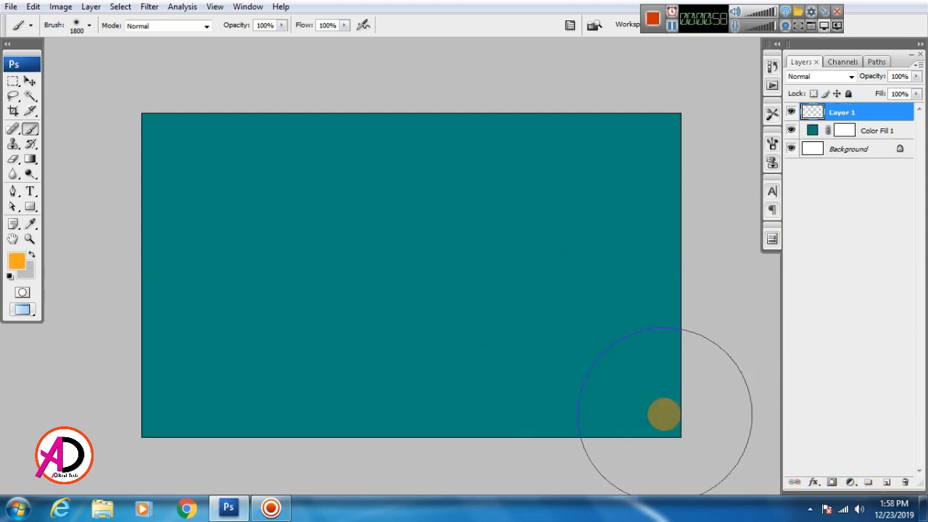
left_click(664, 413)
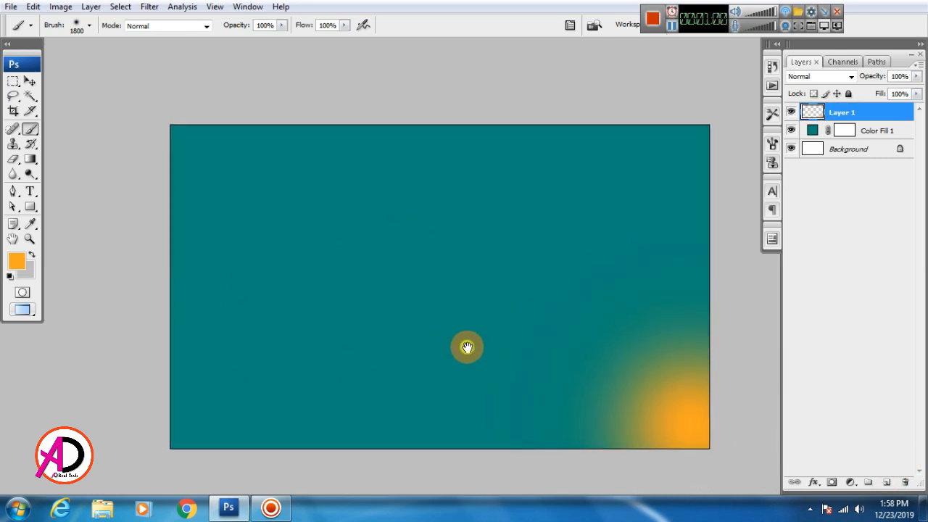
scroll(474, 354, "down", 1)
scroll(474, 354, "up", 1)
Enlarge the orange glow with Free Transform and shift it up and left.
left_click(30, 81)
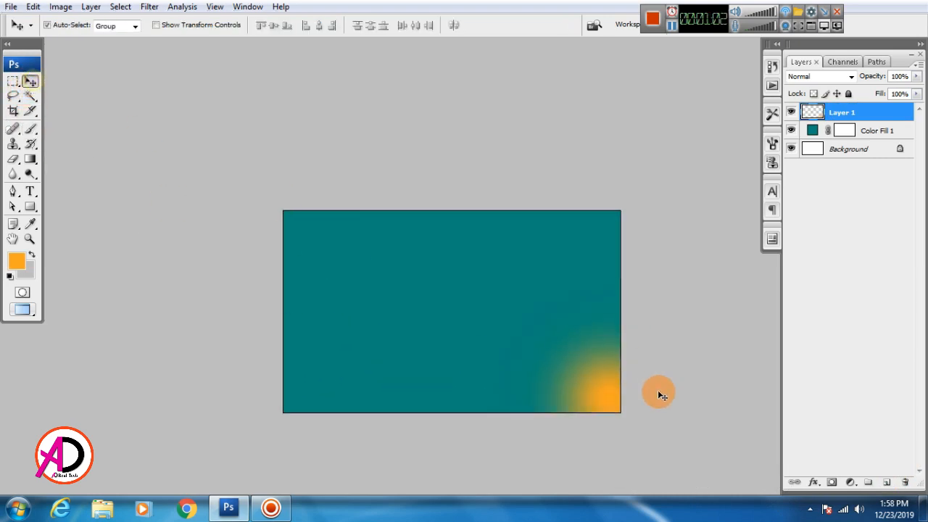
key("ctrl+t")
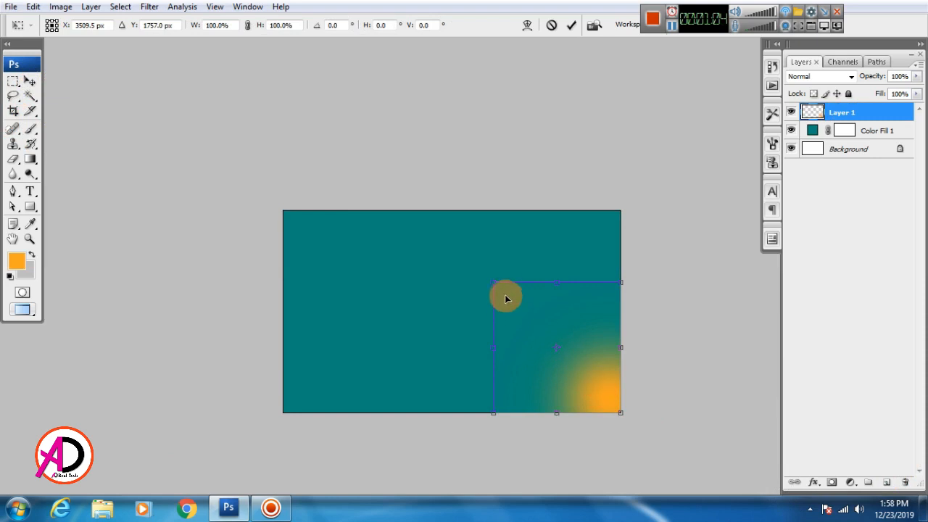
left_click_drag(494, 283, 457, 268)
left_click_drag(607, 399, 588, 385)
key("Return")
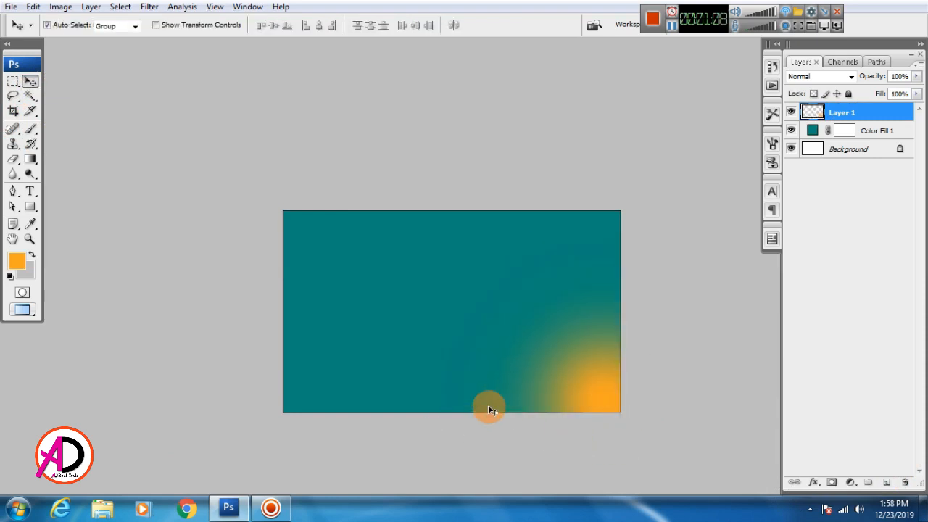
scroll(544, 390, "down", 2)
scroll(572, 419, "up", 1)
left_click_drag(624, 355, 618, 313)
scroll(593, 368, "up", 2)
left_click_drag(524, 360, 527, 392)
scroll(546, 370, "up", 1)
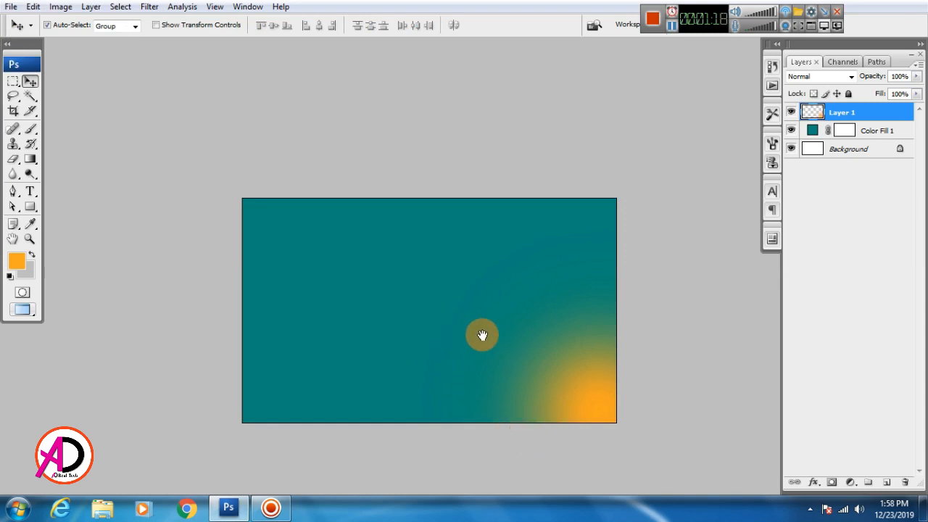
left_click_drag(483, 335, 493, 316)
scroll(435, 354, "up", 1)
key("alt+space")
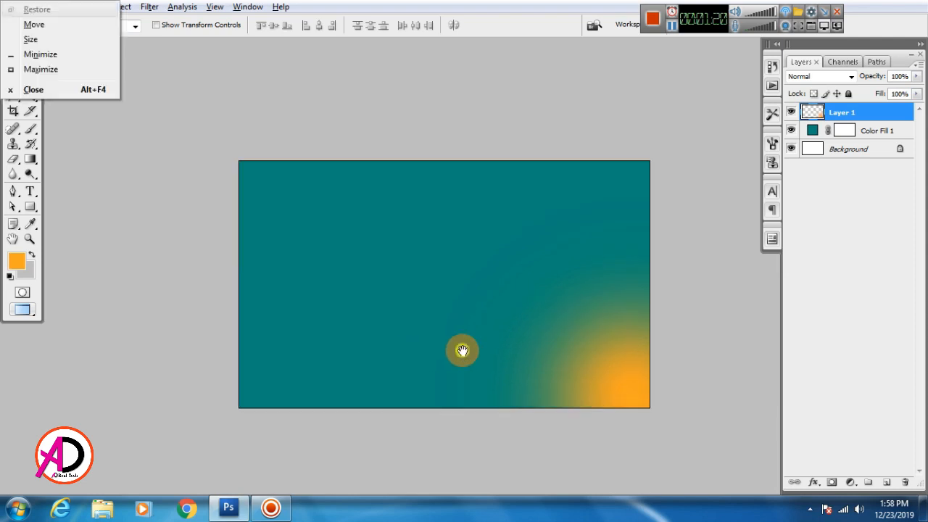
left_click_drag(462, 350, 481, 356)
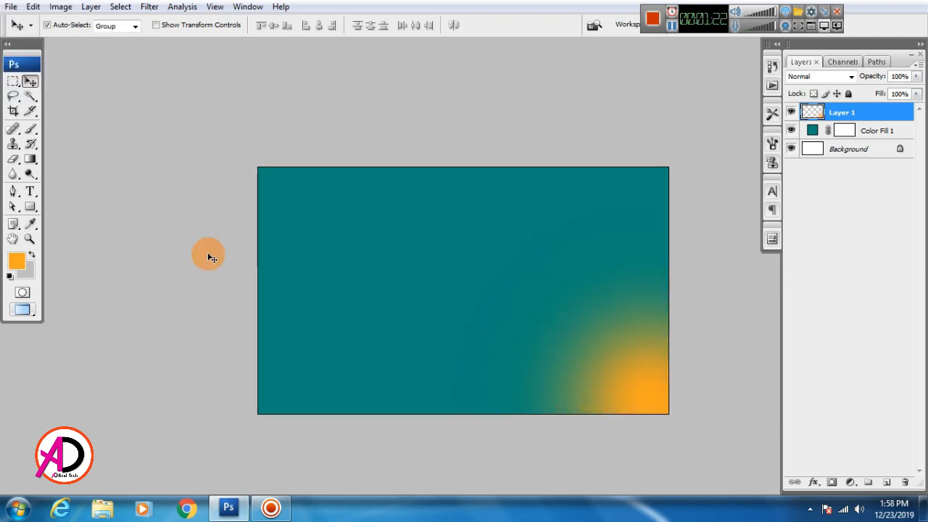
Set the Ellipse tool to Shape Layers with a white fill, undoing a test circle.
left_click(34, 205)
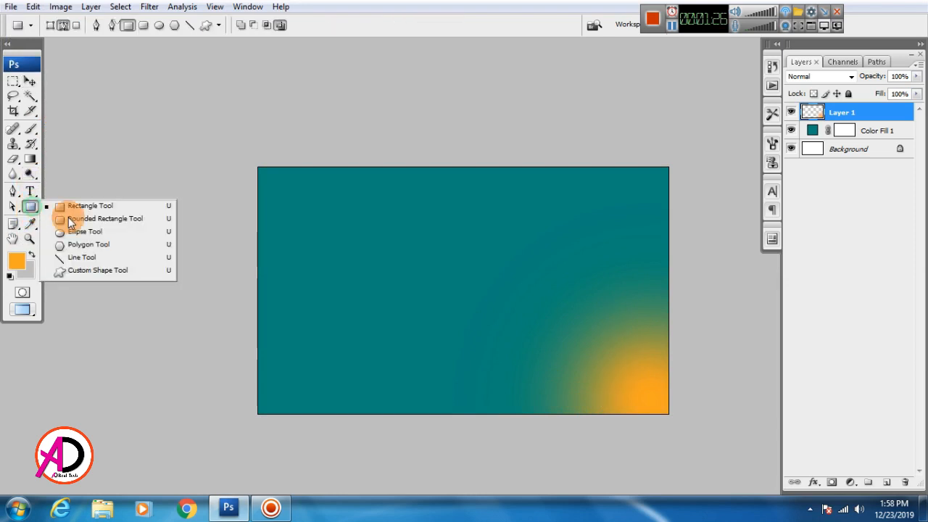
left_click(85, 232)
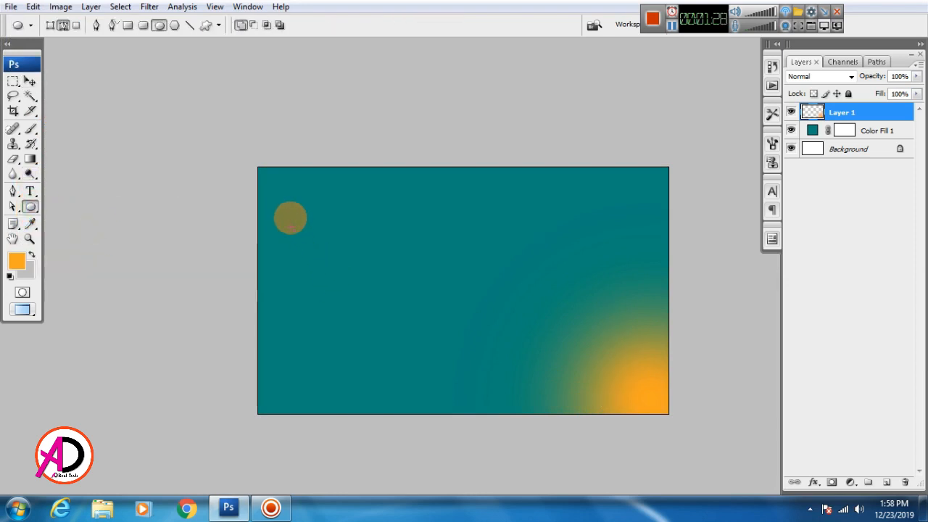
left_click_drag(290, 219, 535, 427)
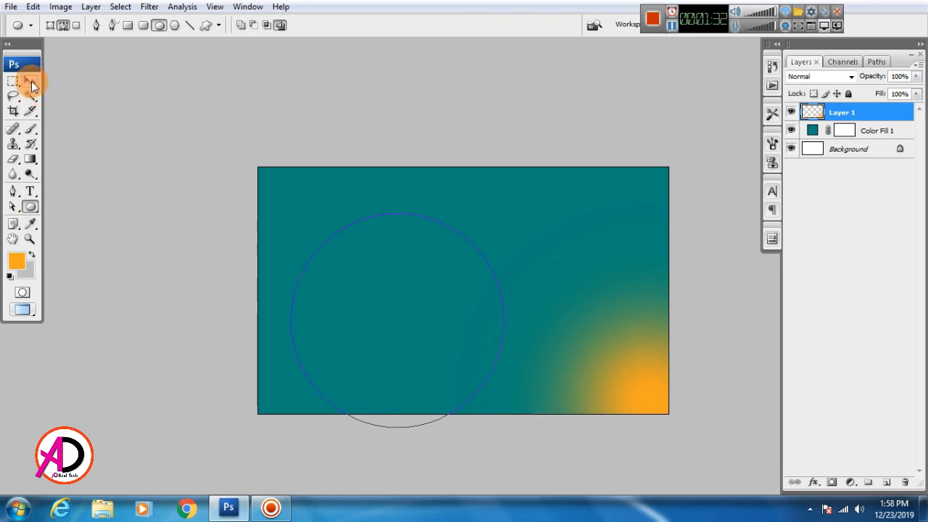
left_click(50, 26)
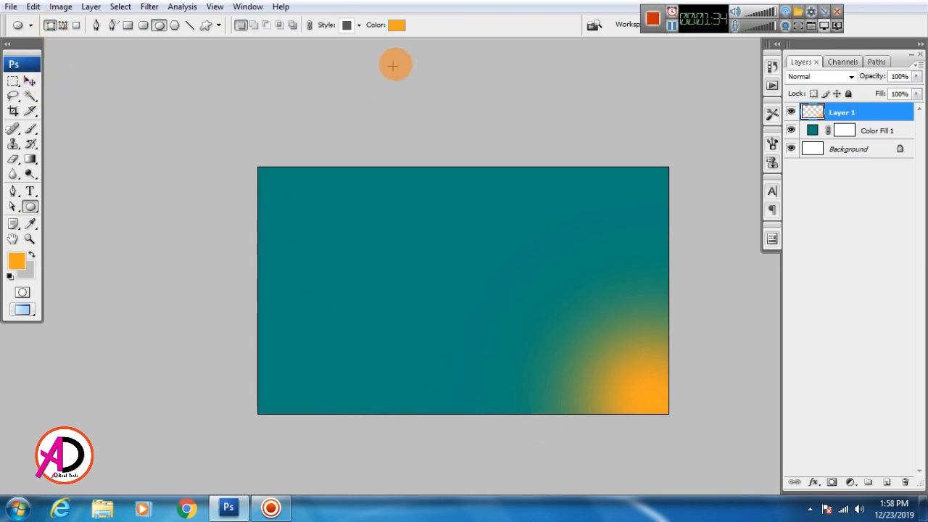
left_click(398, 26)
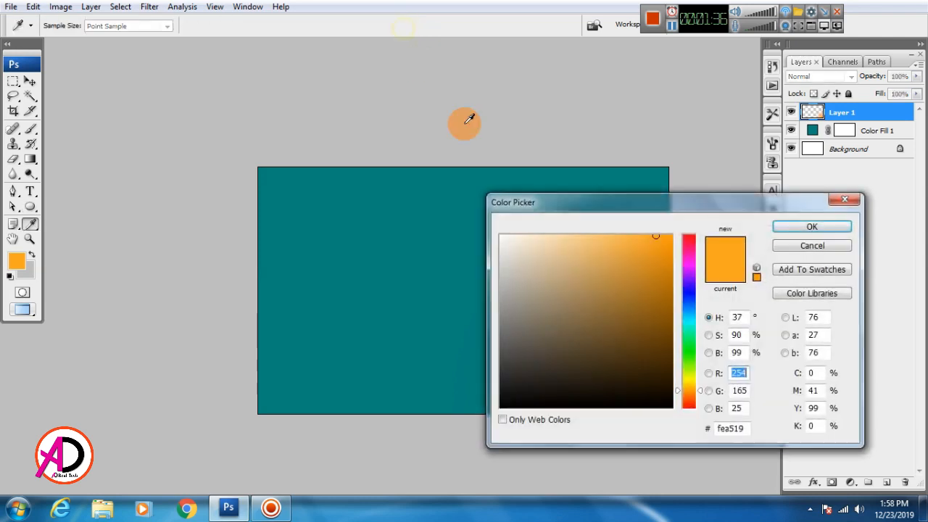
left_click(825, 246)
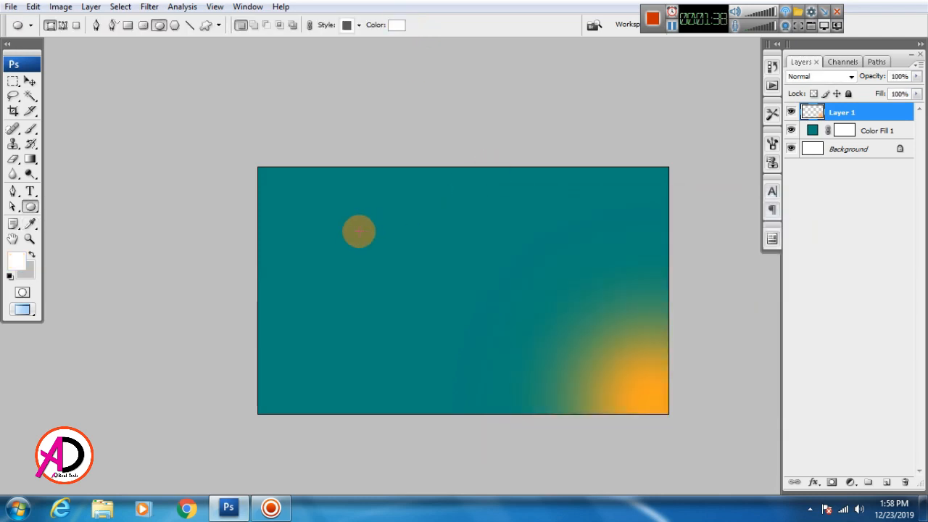
left_click_drag(332, 216, 535, 383)
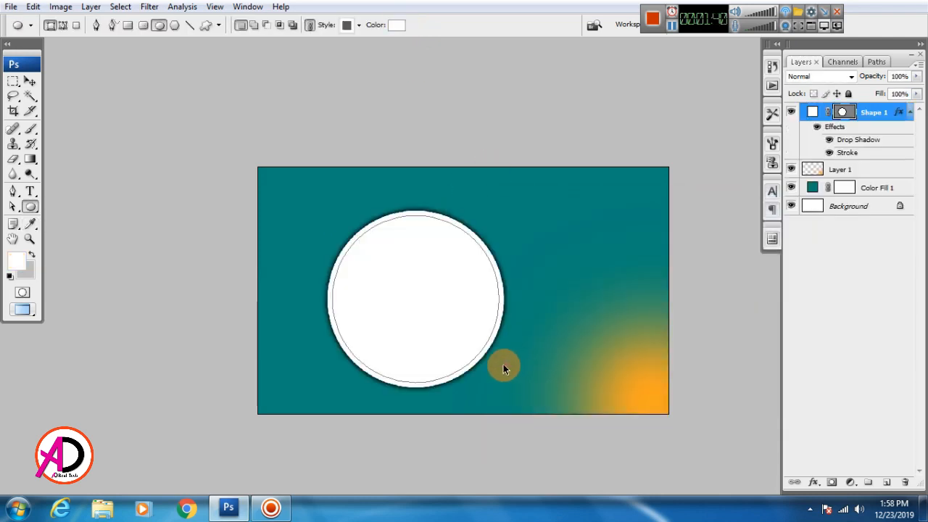
key("ctrl+z")
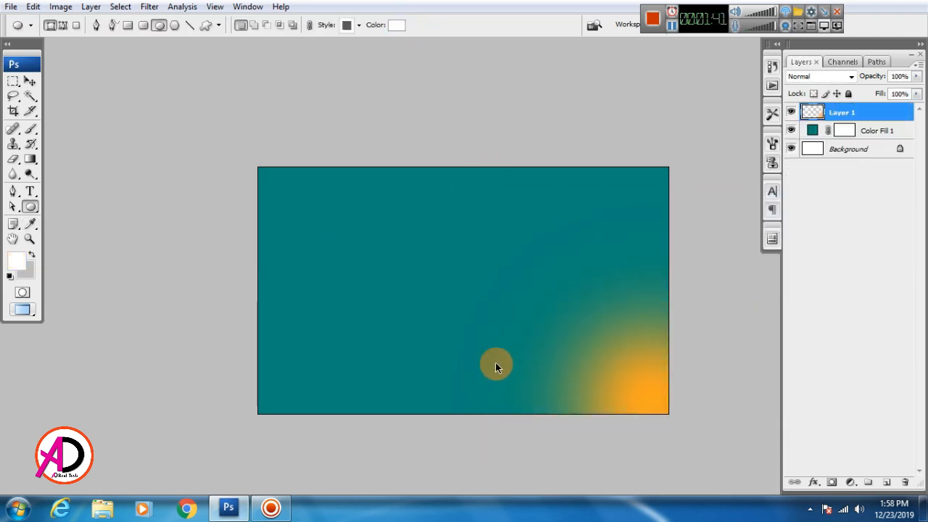
Set shape style to None and draw a plain white circle left of centre.
left_click(360, 25)
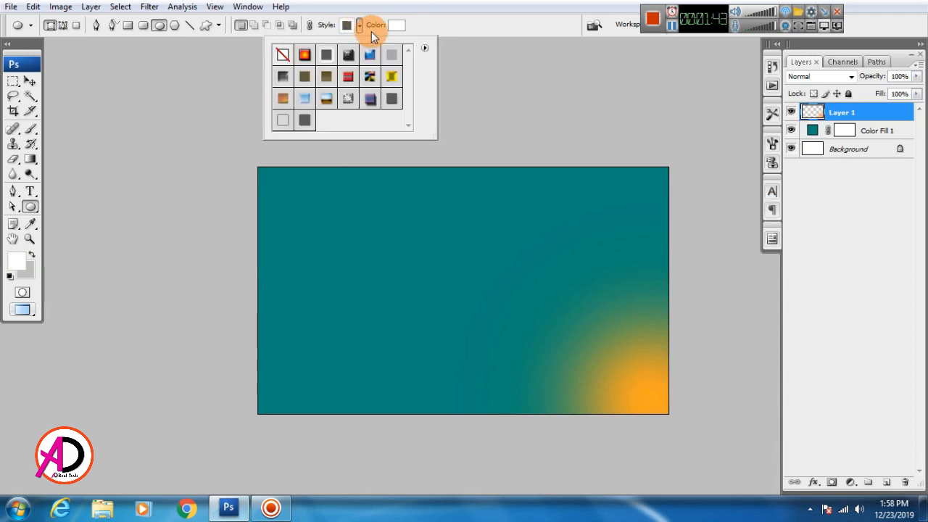
left_click(293, 59)
left_click_drag(312, 215, 489, 386)
left_click(30, 81)
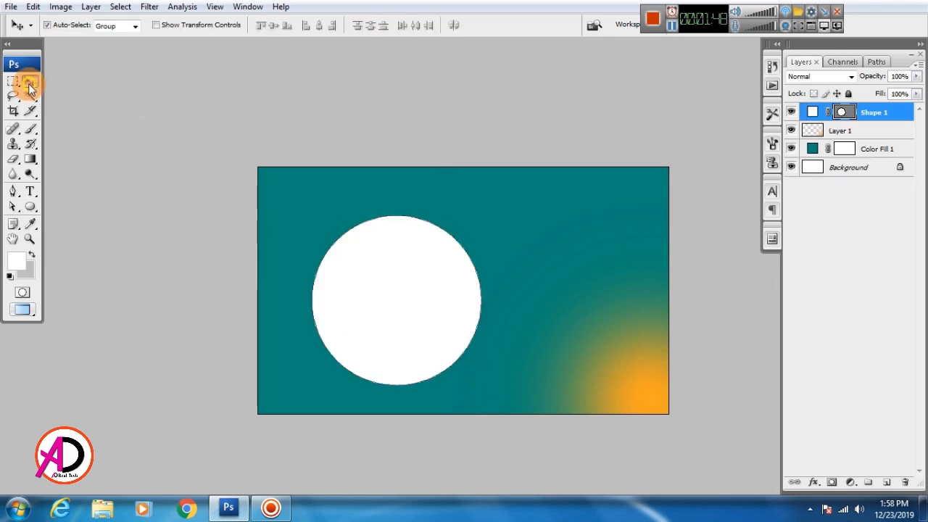
Enlarge the white circle to about 132% and move it into the top-left corner.
left_click(557, 299)
left_click_drag(391, 290, 428, 284)
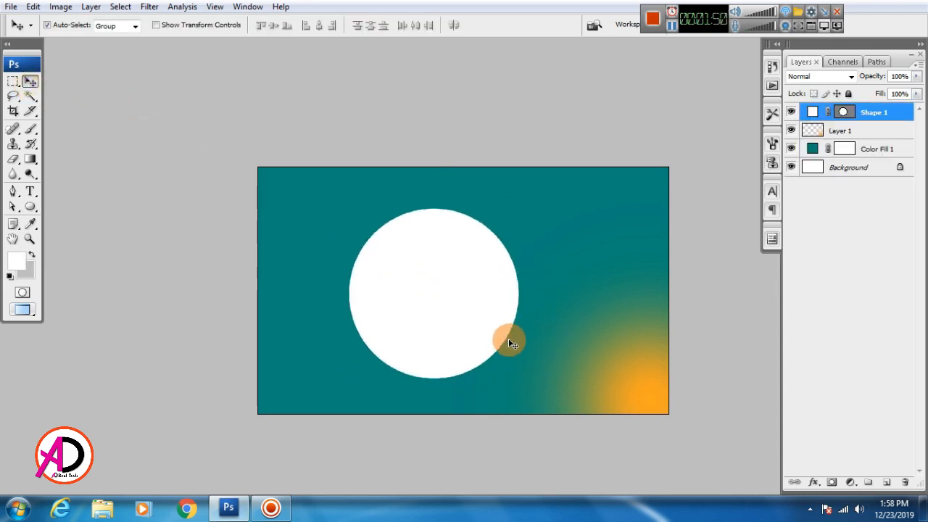
key("ctrl+t")
left_click_drag(520, 380, 541, 391)
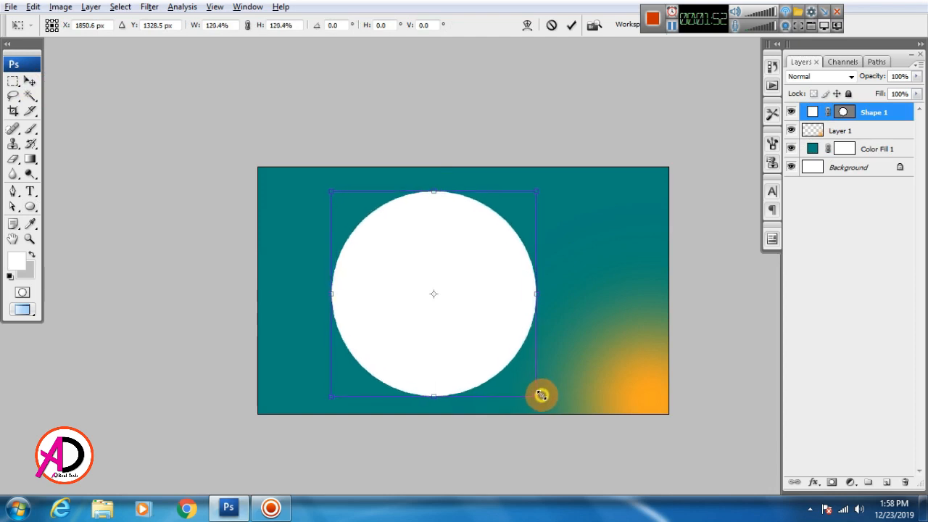
left_click_drag(489, 336, 366, 268)
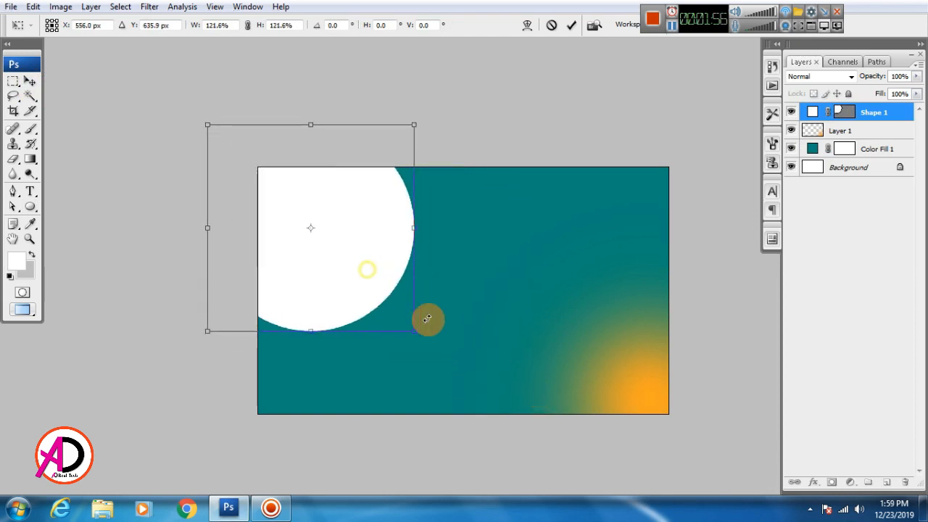
left_click_drag(413, 327, 422, 335)
left_click_drag(384, 292, 386, 294)
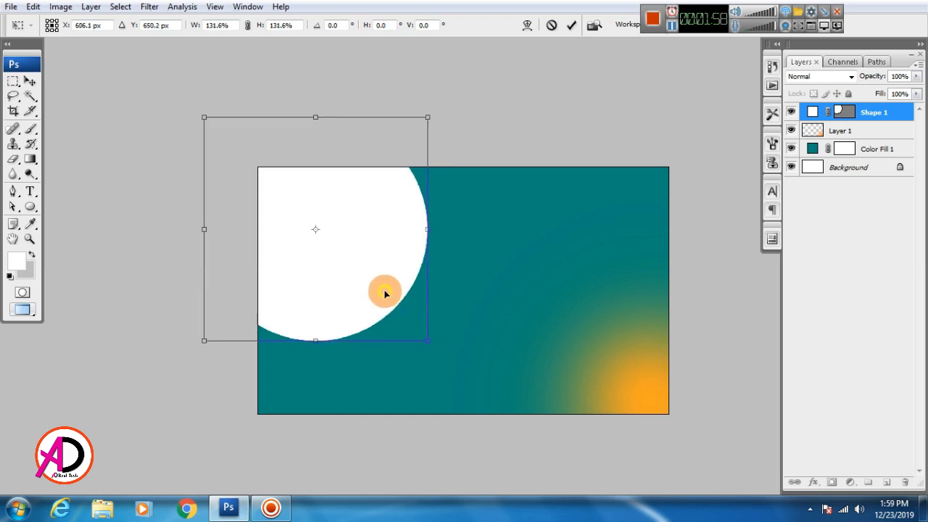
key("Return")
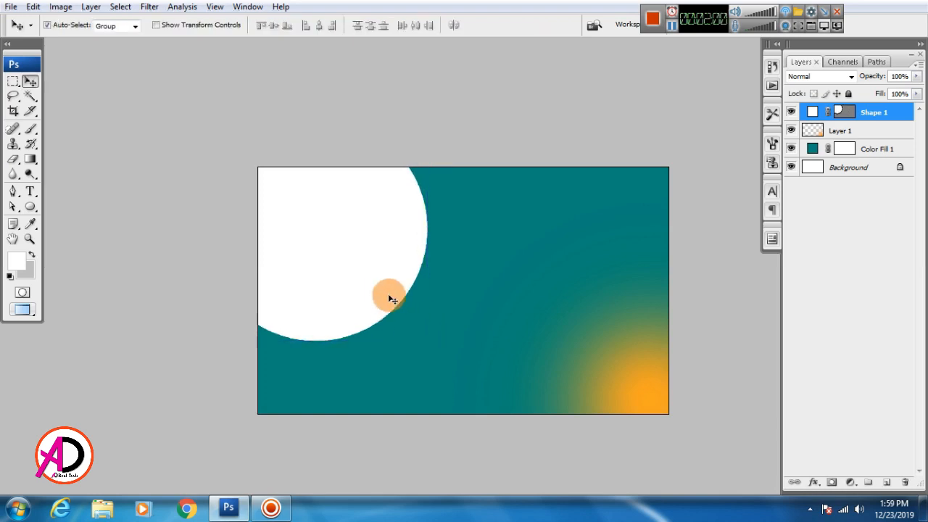
left_click_drag(385, 289, 378, 305)
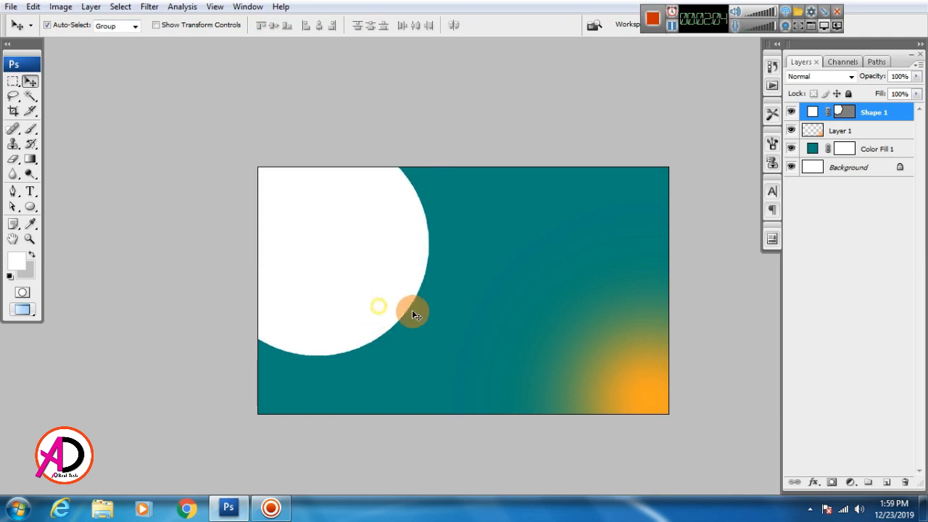
Push the circle further up and left and enlarge it slightly, dismissing a transform error.
left_click(476, 324)
key("space")
left_click_drag(525, 368, 446, 364)
scroll(463, 365, "up", 2)
scroll(462, 367, "down", 2)
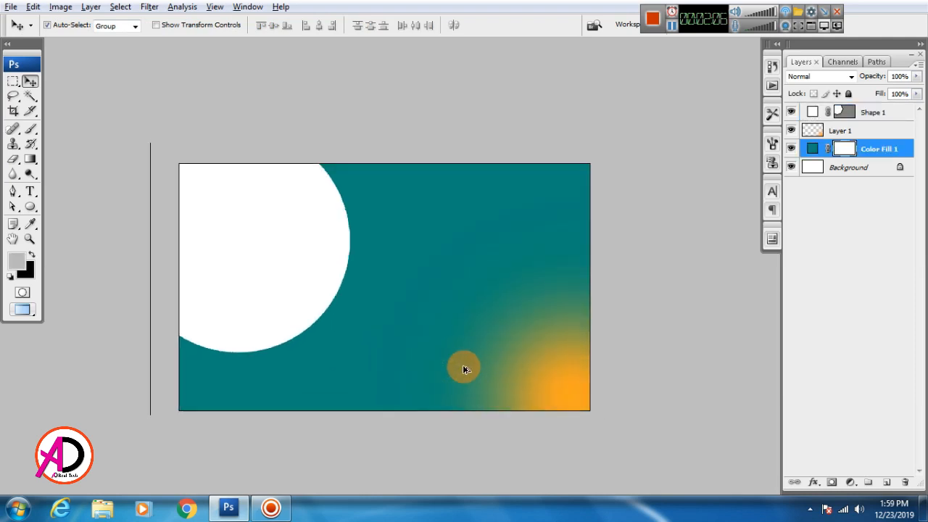
scroll(465, 367, "up", 1)
mouse_move(258, 269)
left_mouse_down()
mouse_move(242, 234)
mouse_move(255, 252)
left_mouse_up()
left_click(414, 336)
left_click(323, 319)
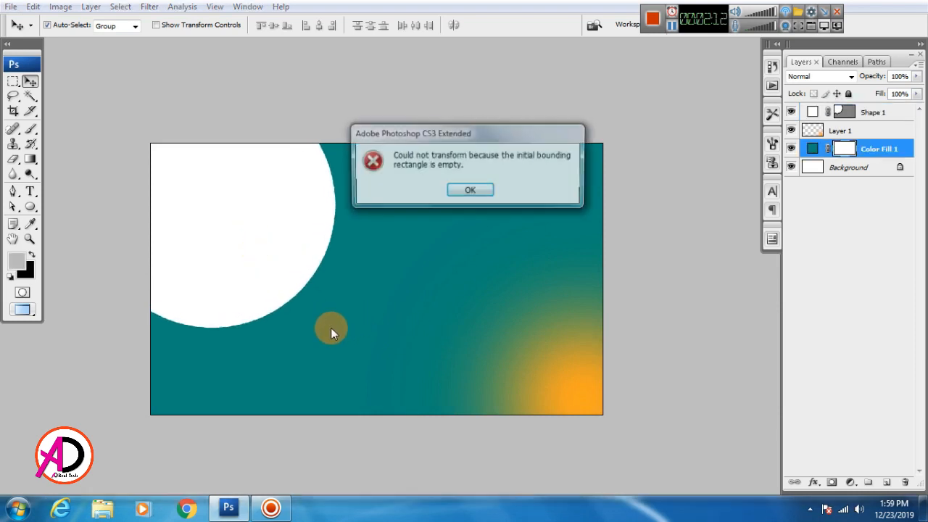
left_click(472, 190)
left_click(186, 234)
key("ctrl+t")
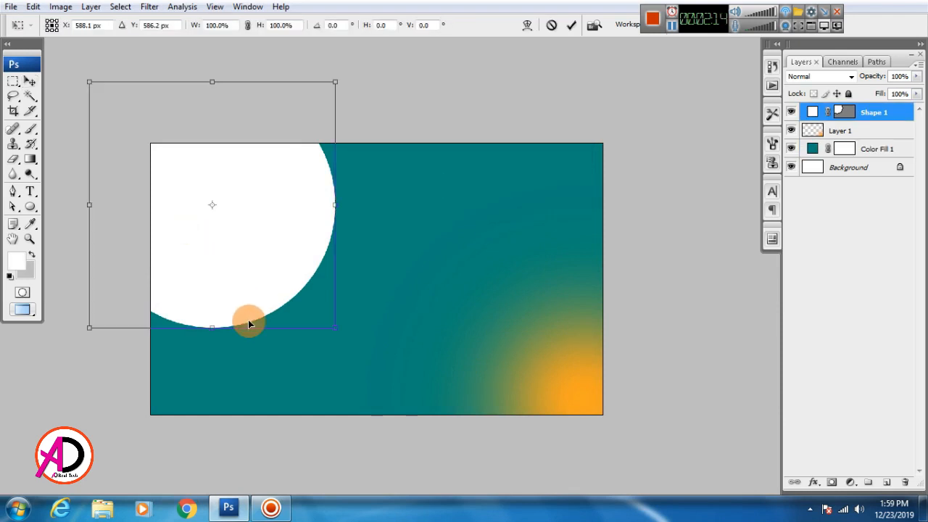
left_click_drag(334, 333, 340, 335)
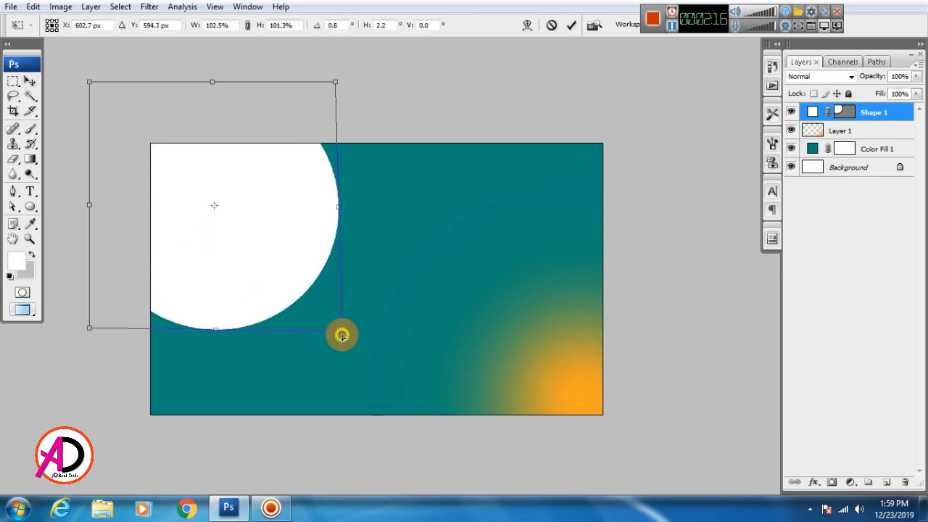
double_click(280, 244)
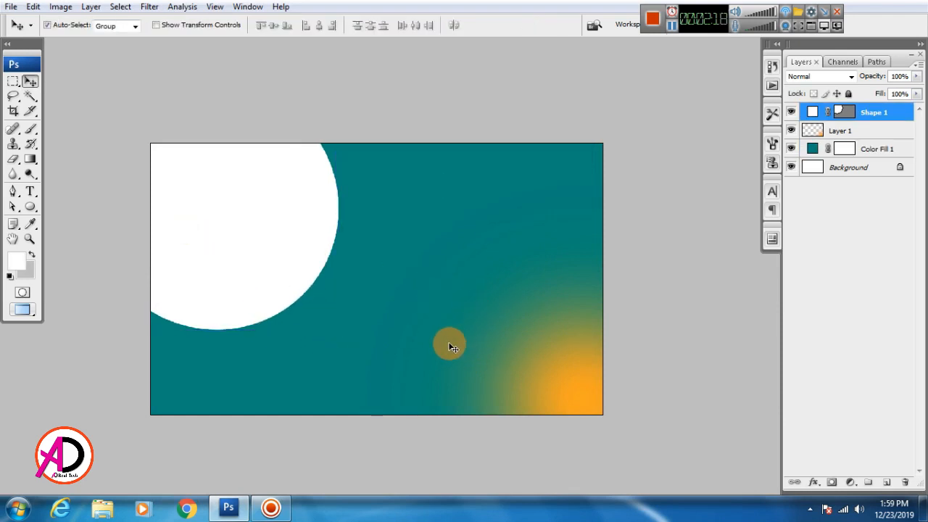
Fine-tune the circle to 93.6% scale and settle its position off the top-left edges.
left_click_drag(414, 363, 434, 368)
left_click_drag(372, 335, 367, 333)
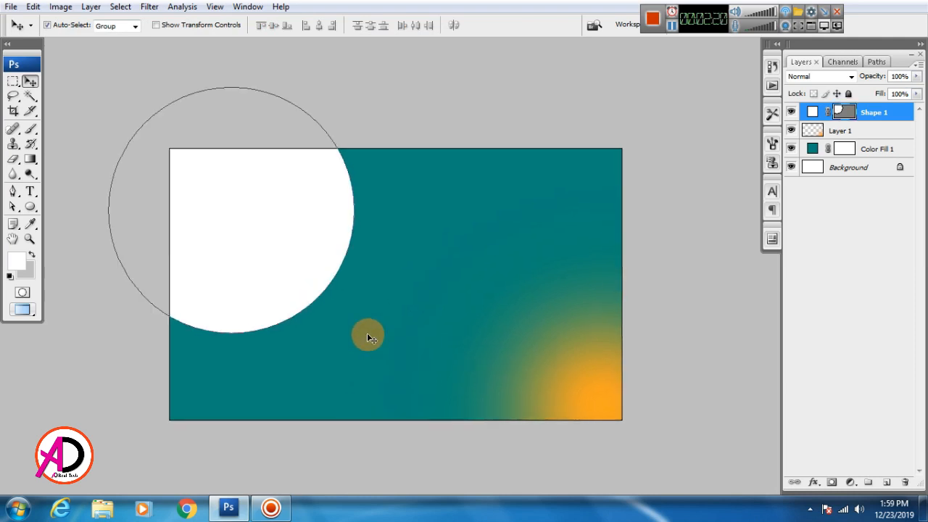
key("ctrl+t")
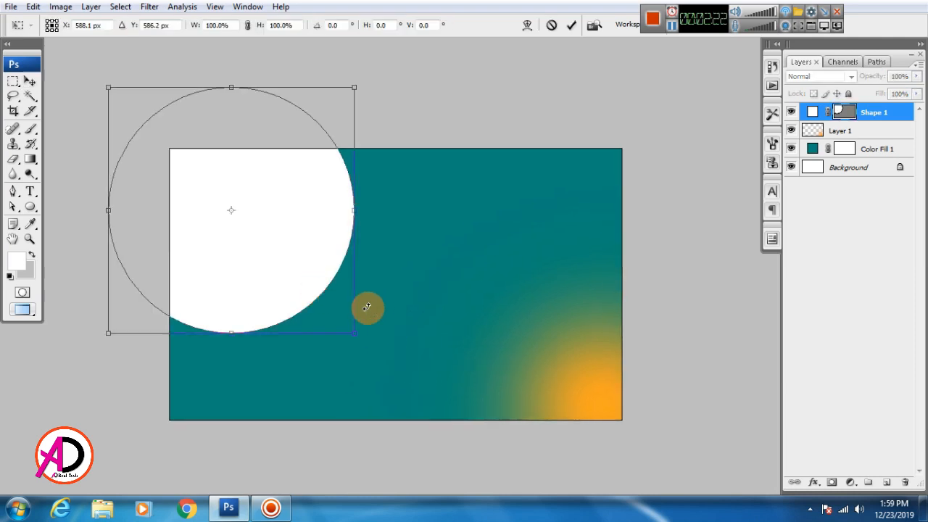
left_click_drag(355, 331, 360, 338)
left_click_drag(314, 285, 325, 296)
left_click_drag(373, 351, 363, 336)
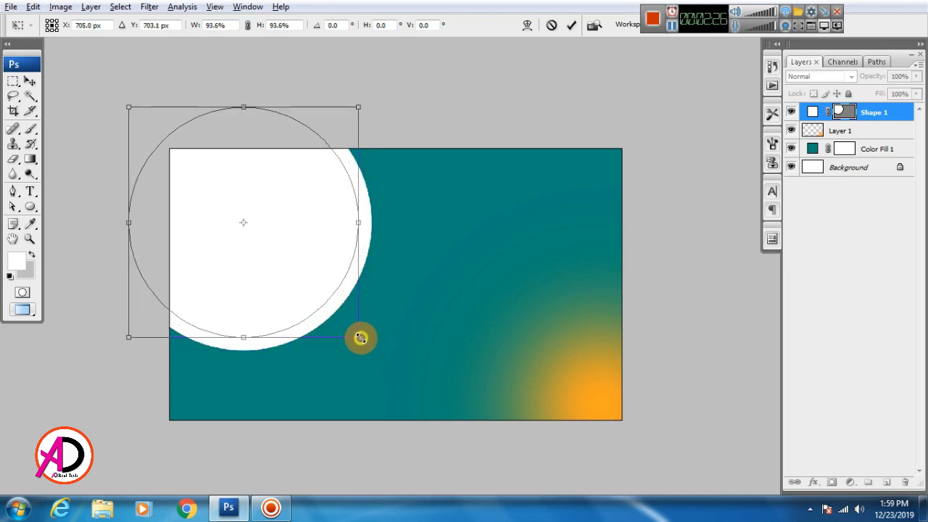
left_click_drag(317, 274, 325, 280)
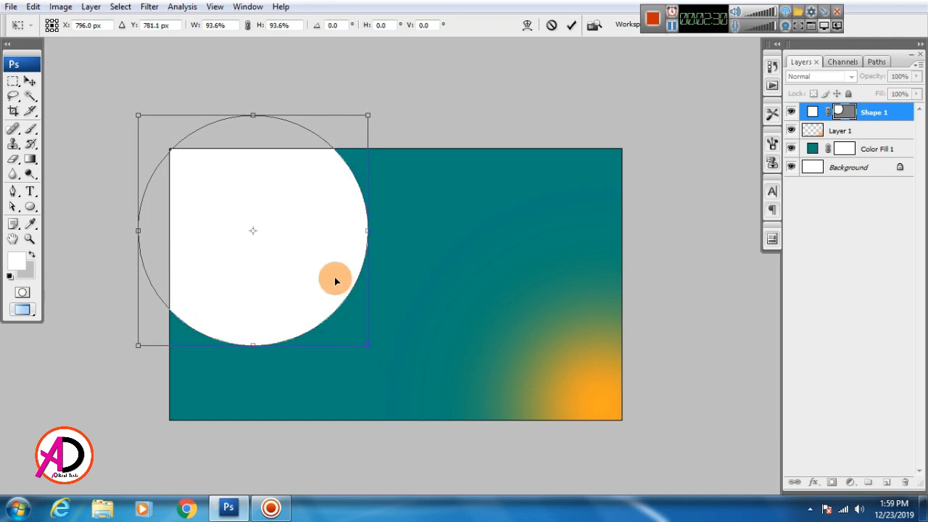
key("Return")
left_click(418, 309)
left_click_drag(401, 348, 411, 317)
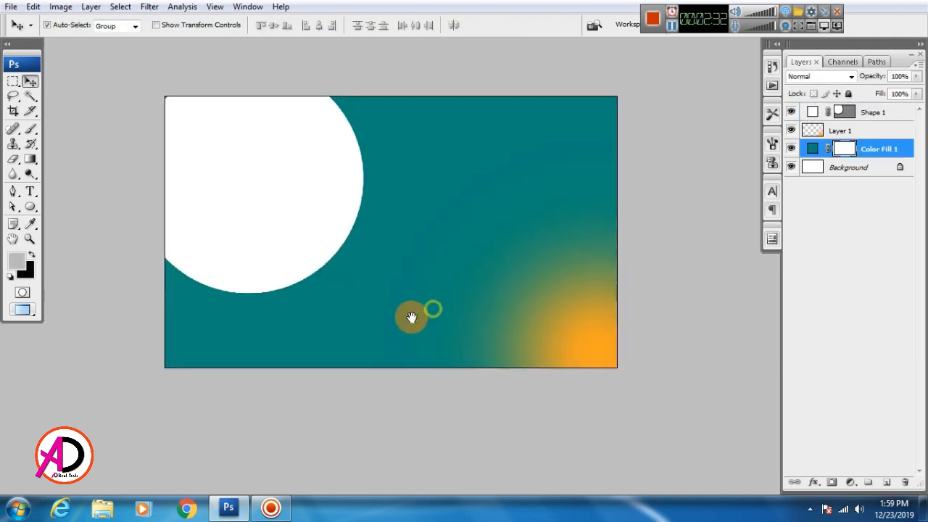
left_click(320, 240)
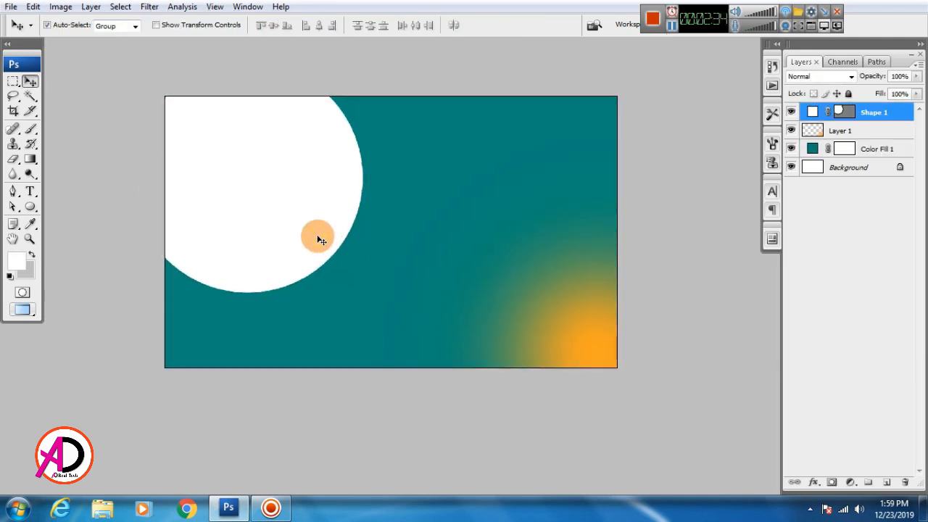
left_click_drag(404, 310, 419, 306)
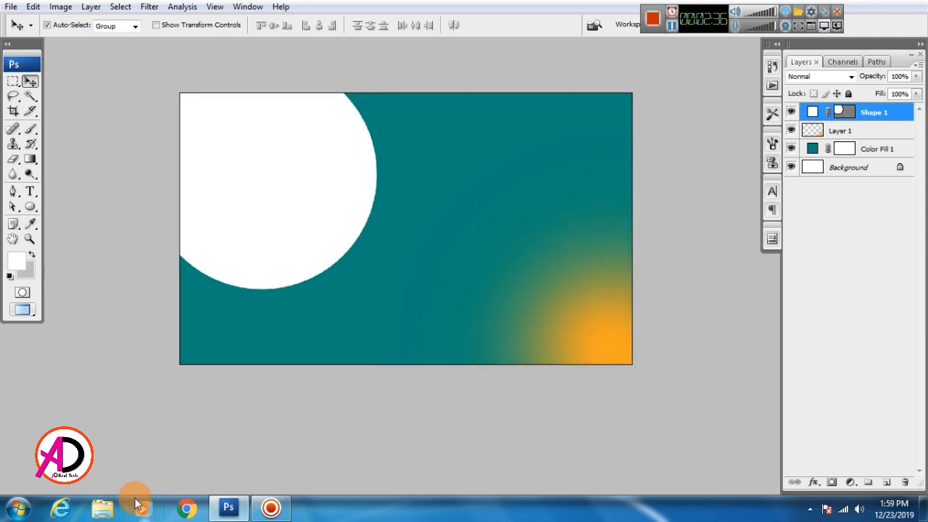
Find the red bridal portrait in Desktop > Meakup Lady and drag it into Photoshop.
left_click(102, 507)
left_click(165, 338)
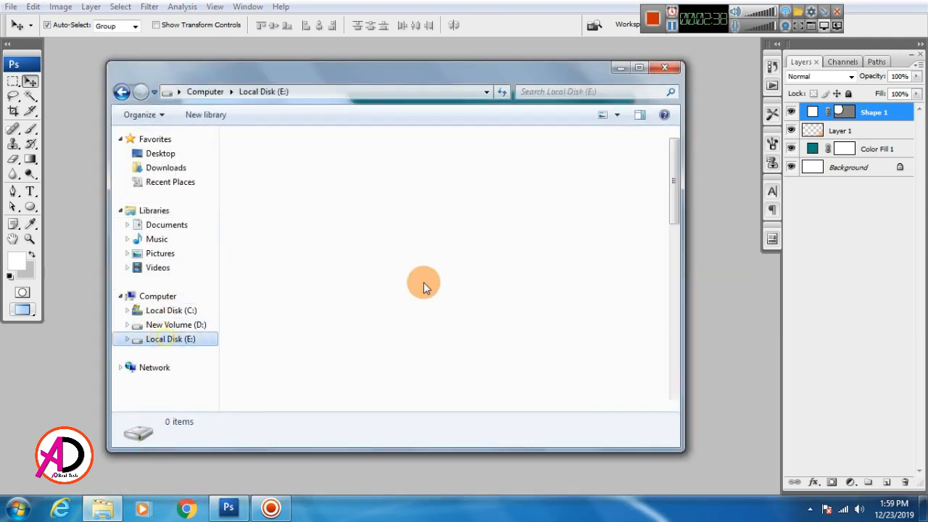
scroll(671, 185, "down", 1)
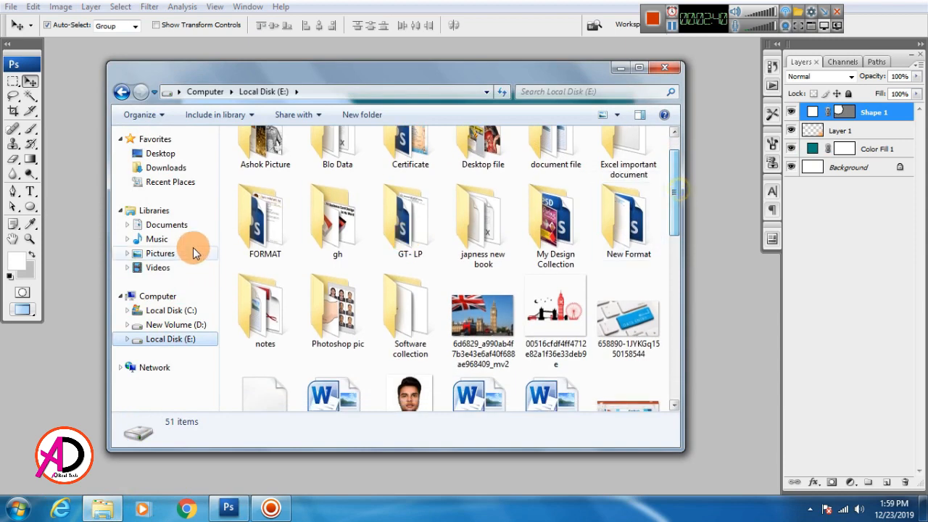
left_click(169, 158)
left_click_drag(673, 254, 673, 325)
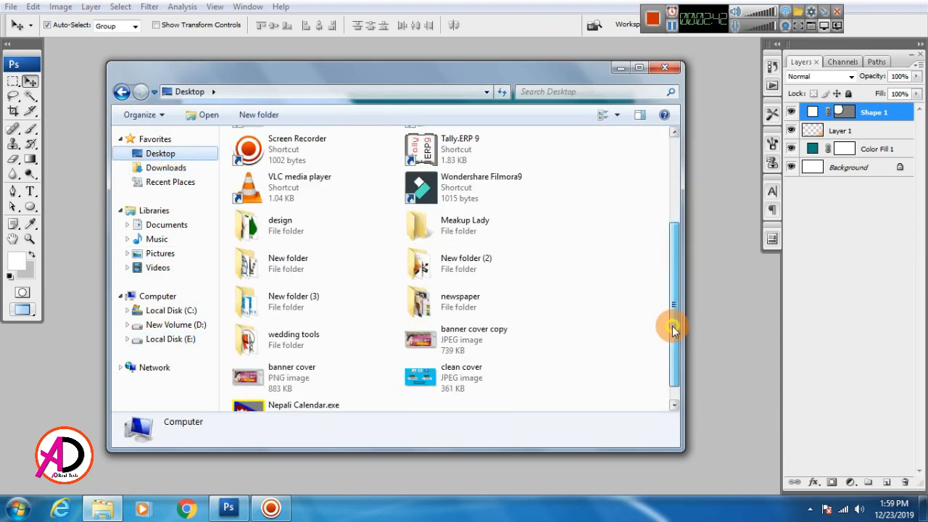
double_click(442, 257)
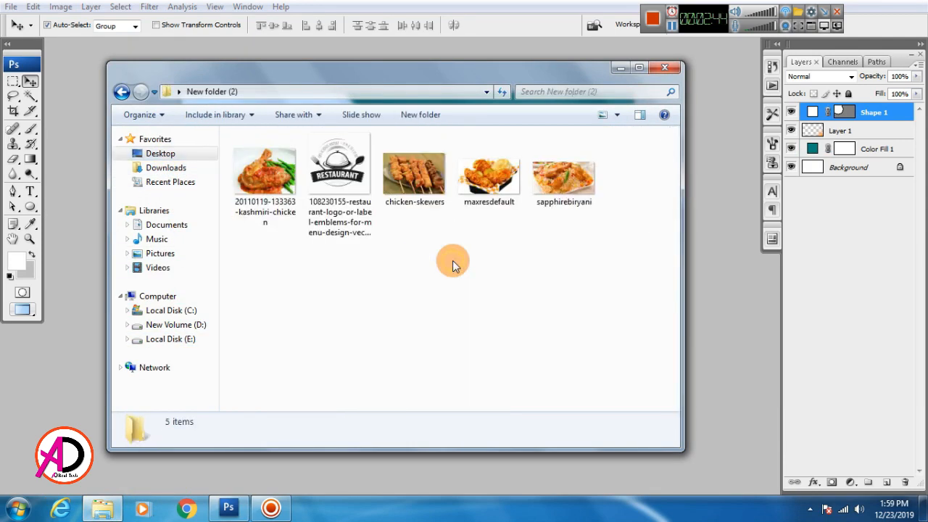
key("BackSpace")
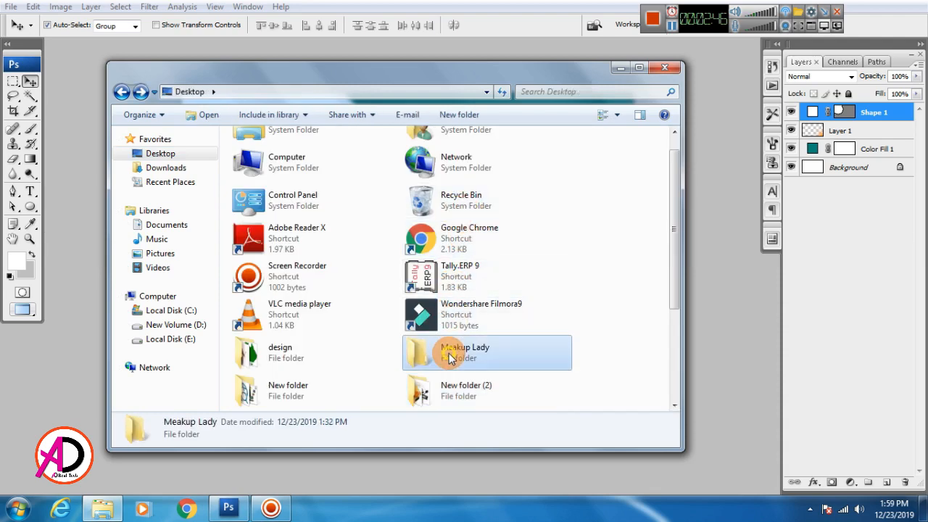
double_click(445, 349)
scroll(436, 347, "down", 1)
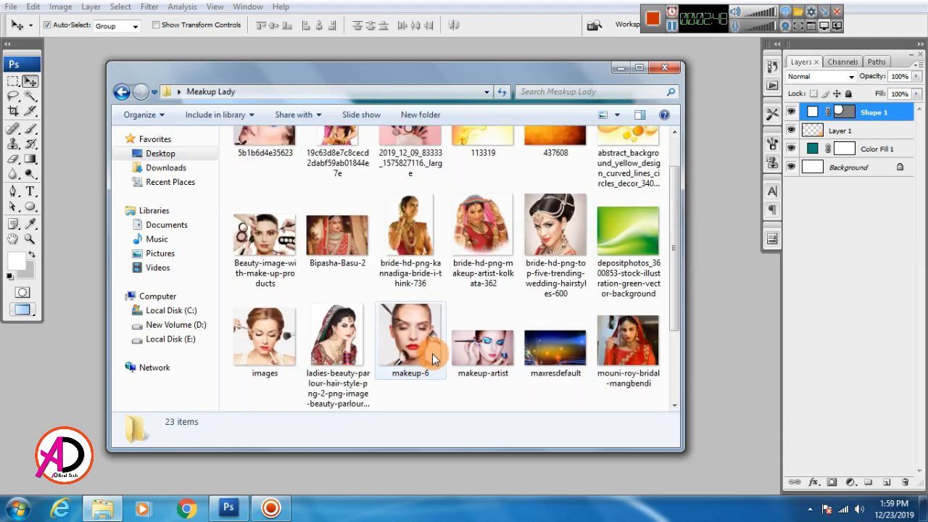
left_click(345, 249)
left_click_drag(346, 249, 89, 315)
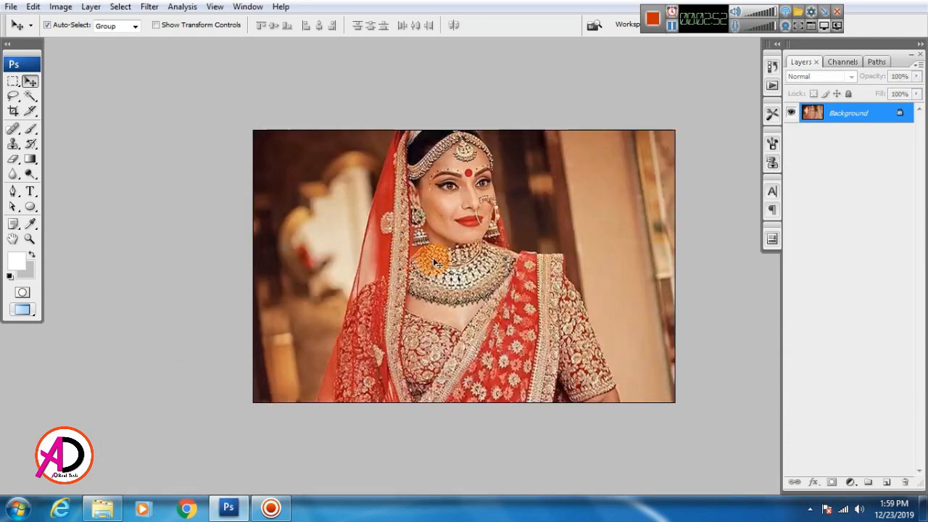
Copy the bride photo into the banner and enlarge it to about 579% over the circle.
key("ctrl+a")
key("ctrl+Tab")
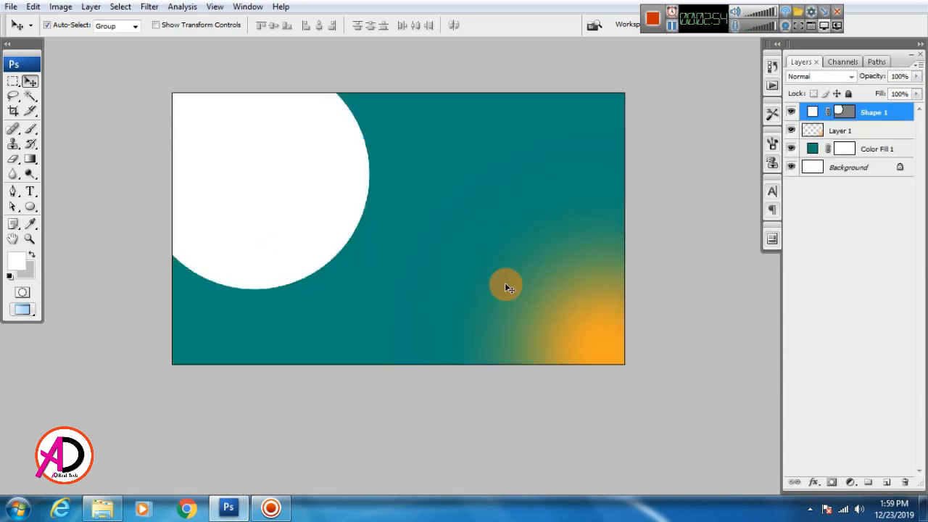
key("ctrl+v")
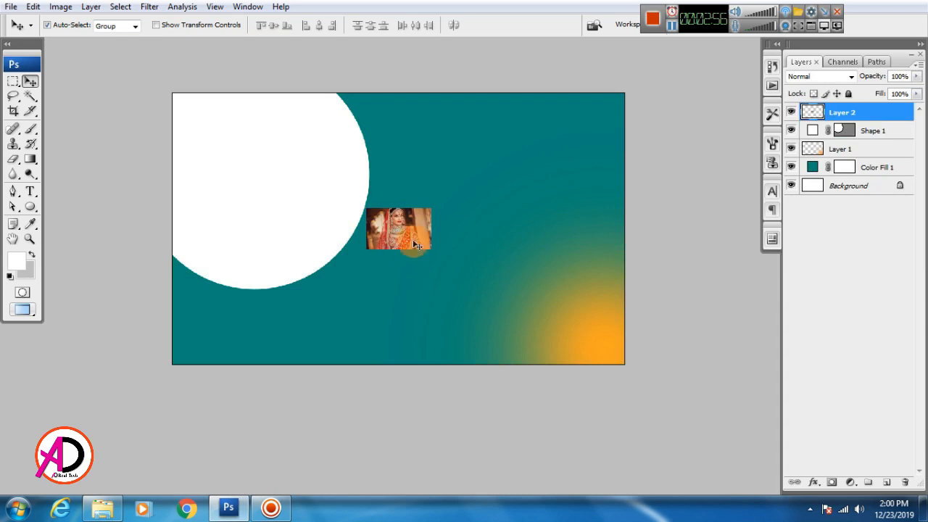
left_click_drag(408, 233, 477, 325)
key("ctrl+t")
mouse_move(391, 279)
left_mouse_down()
mouse_move(389, 255)
mouse_move(375, 284)
left_mouse_up()
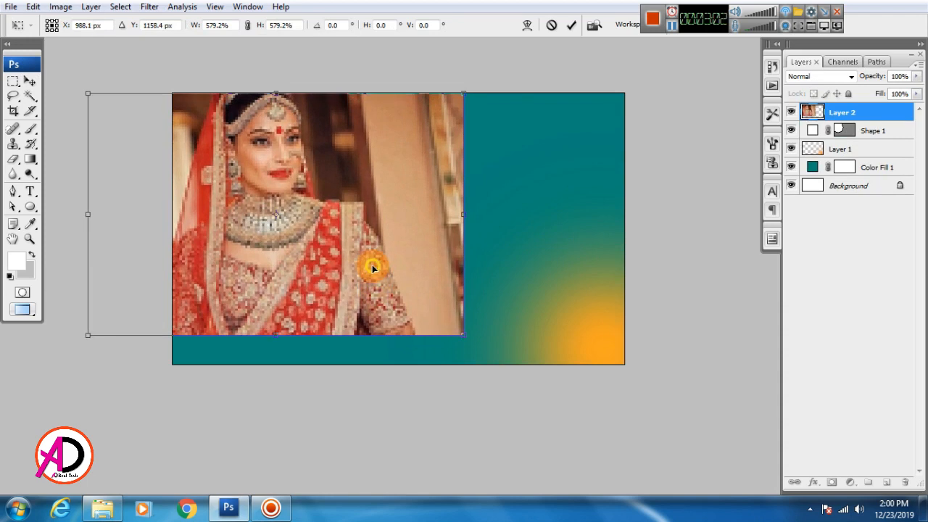
key("Return")
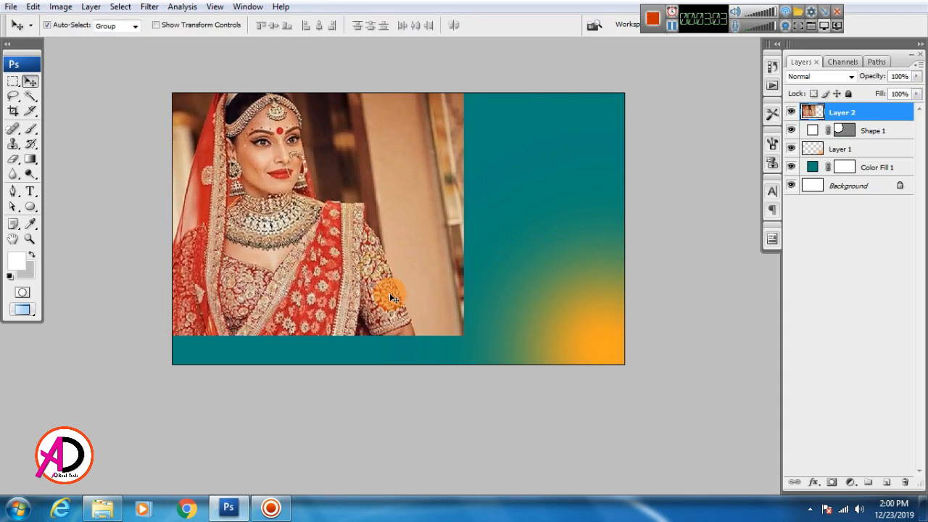
Clip the photo to the white circle, tilt it slightly and nudge it down.
right_click(884, 117)
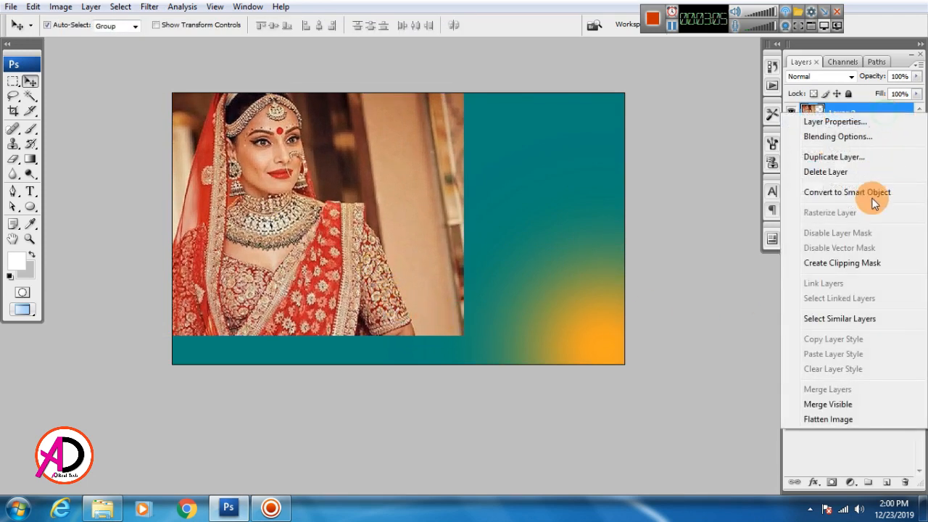
left_click(846, 264)
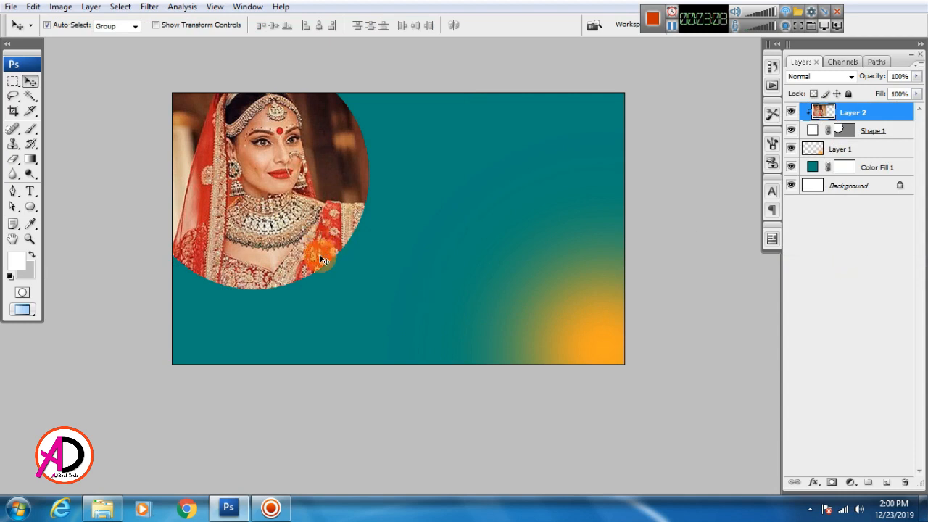
key("ctrl+t")
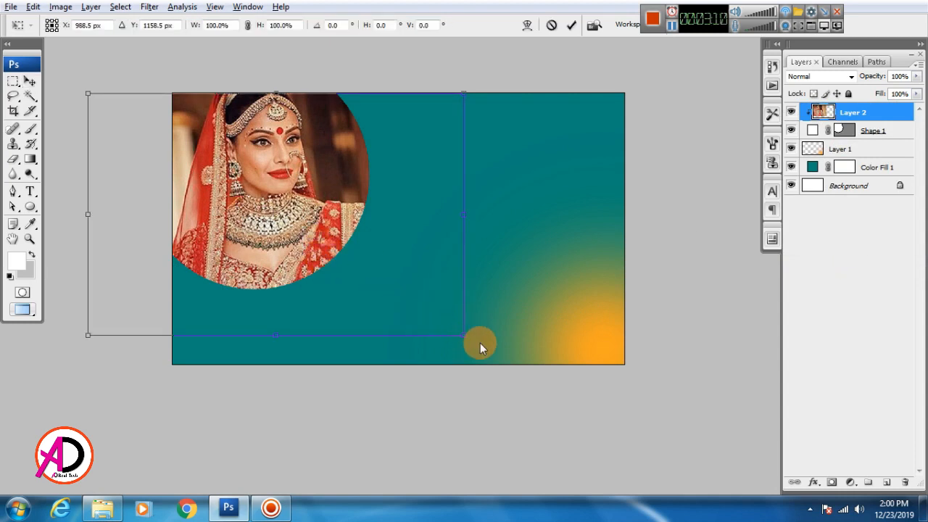
left_click_drag(480, 343, 433, 354)
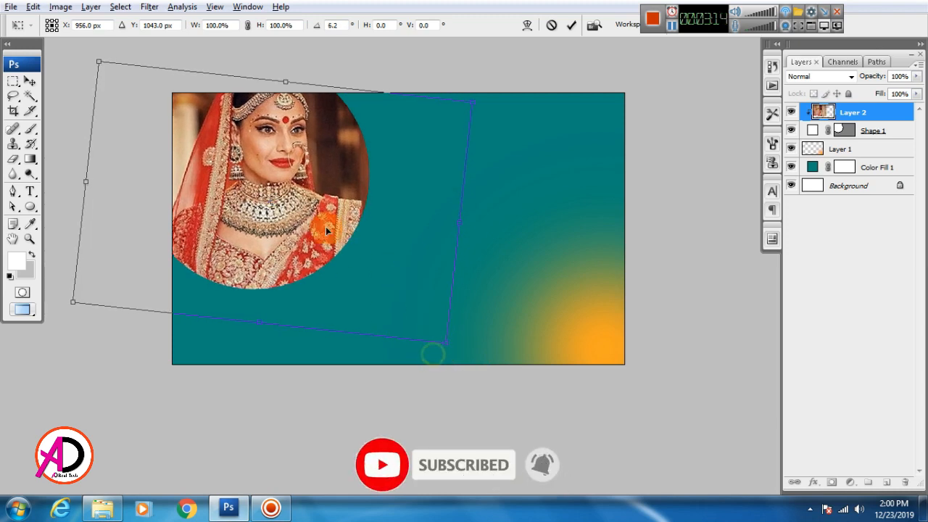
left_click_drag(327, 230, 321, 239)
key("Return")
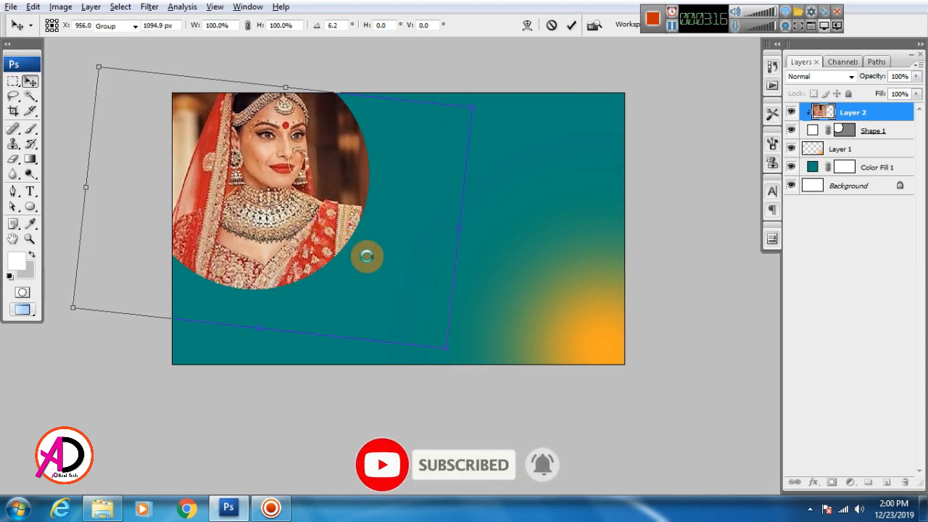
left_click(884, 134, "shift")
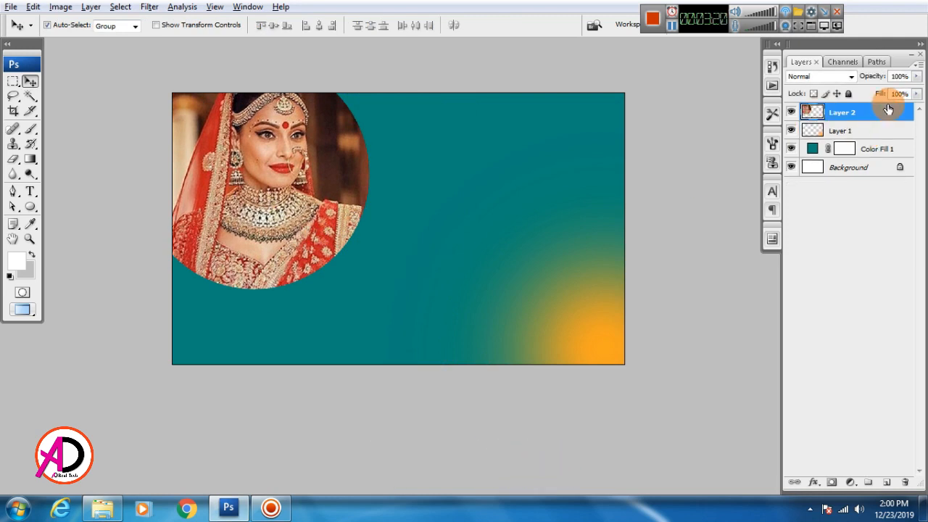
Merge the bride photo and circle into one layer and give it a 54 px white stroke.
right_click(890, 107)
left_click(704, 231)
left_click(814, 482)
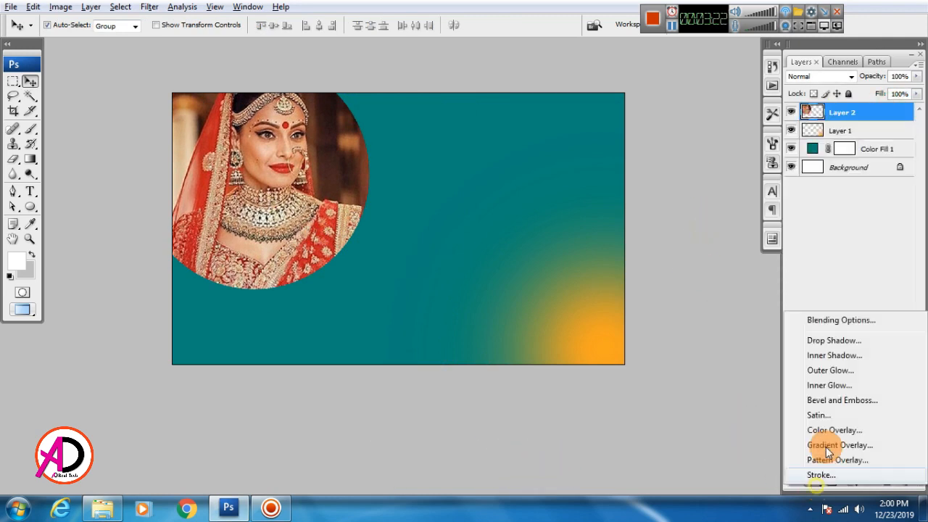
left_click(820, 475)
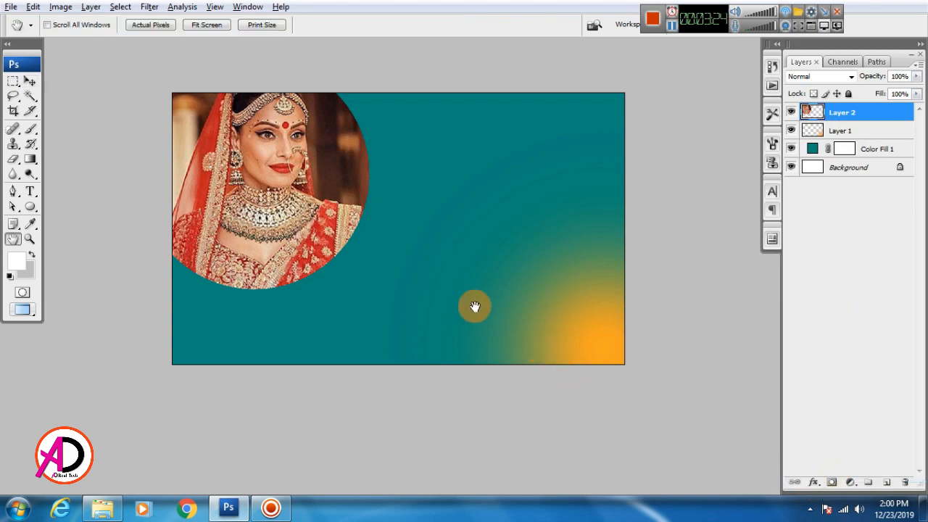
left_click_drag(309, 128, 717, 141)
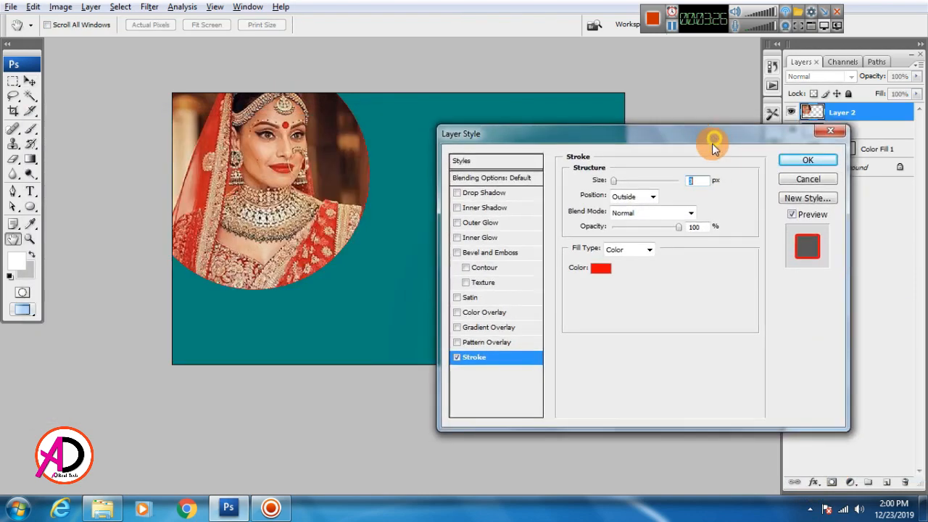
left_click(601, 268)
left_click(586, 237)
left_click(770, 227)
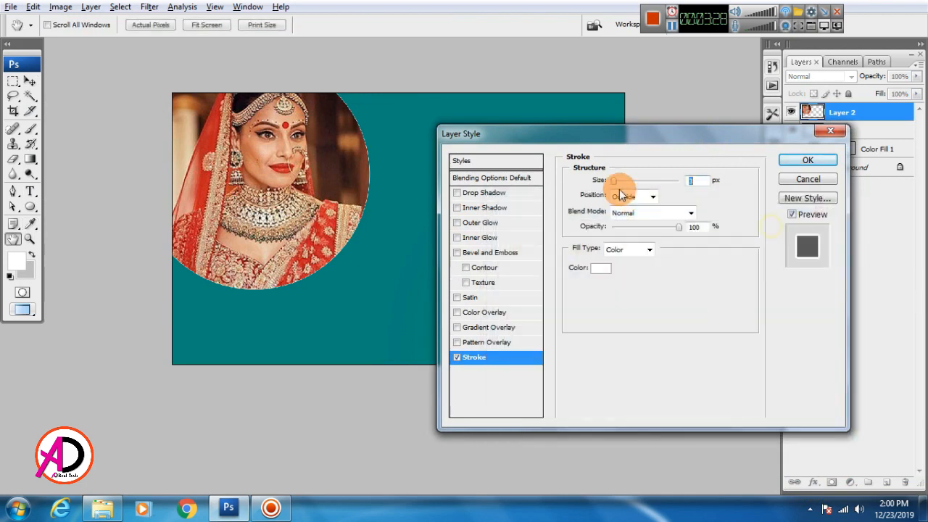
left_click_drag(621, 186, 631, 195)
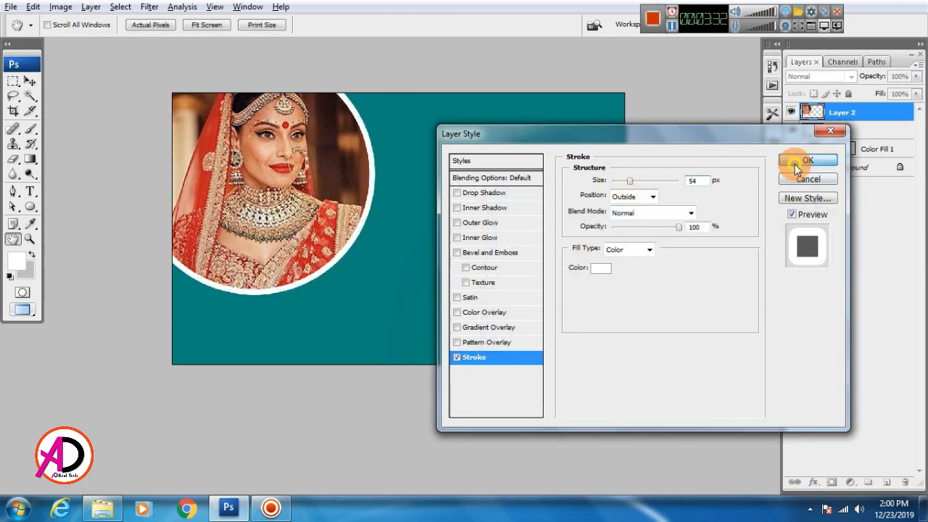
left_click(796, 168)
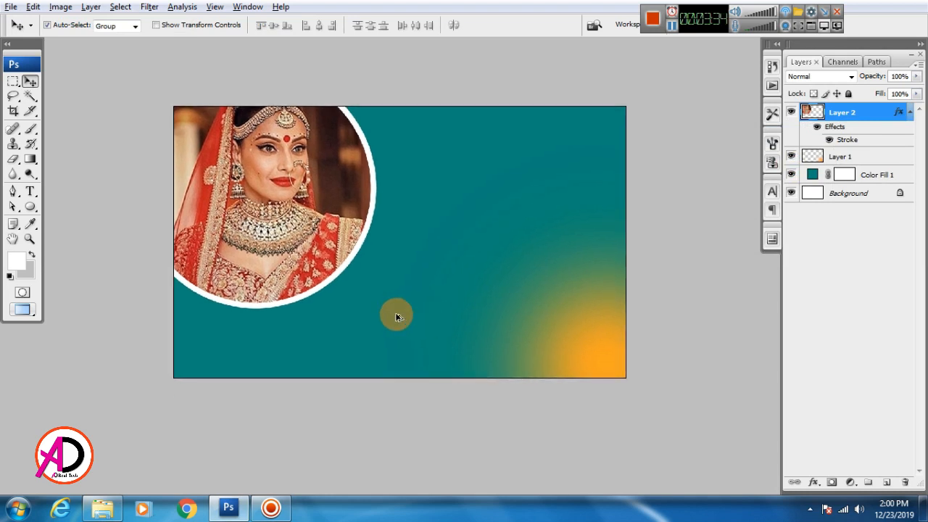
left_click_drag(436, 301, 494, 319)
Draw a rounded-rectangle bar below the bride circle and colour it yellow-orange ffc12c.
scroll(450, 288, "up", 2)
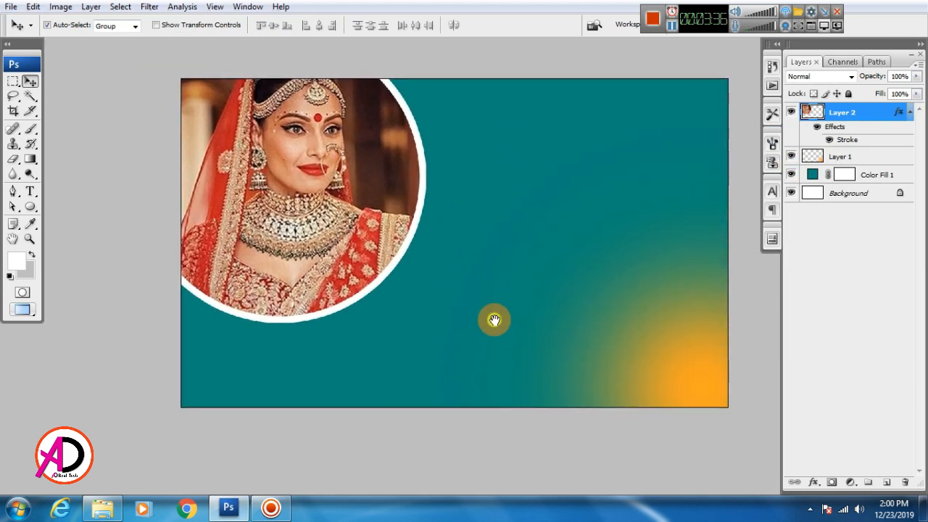
left_click(29, 207)
left_click(61, 220)
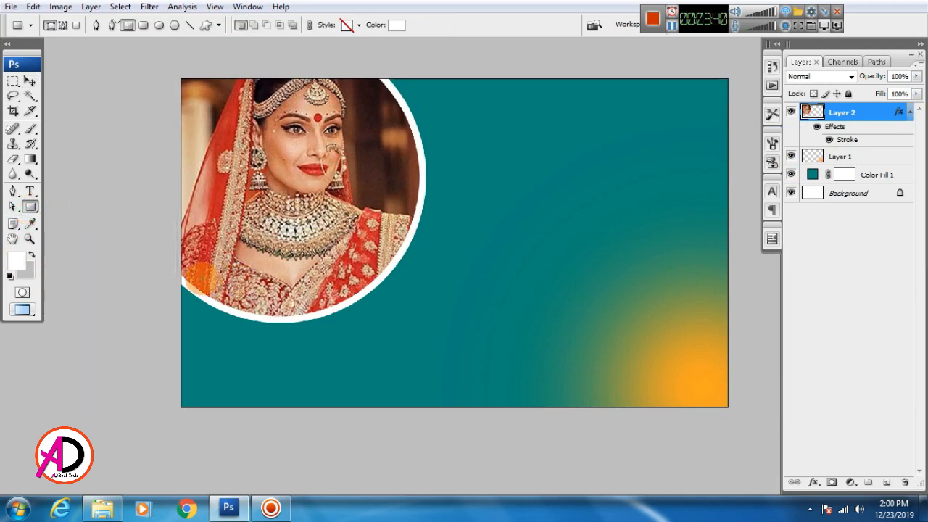
left_click_drag(196, 274, 430, 336)
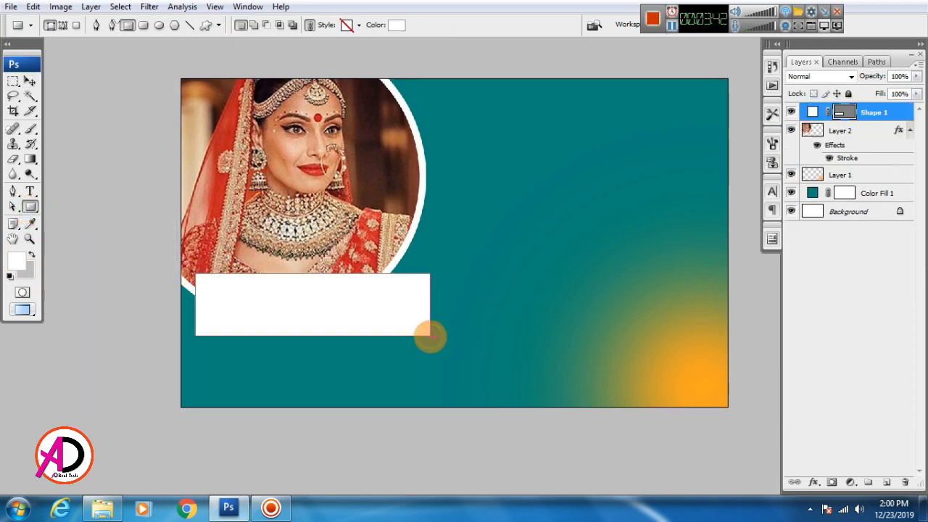
left_click(396, 24)
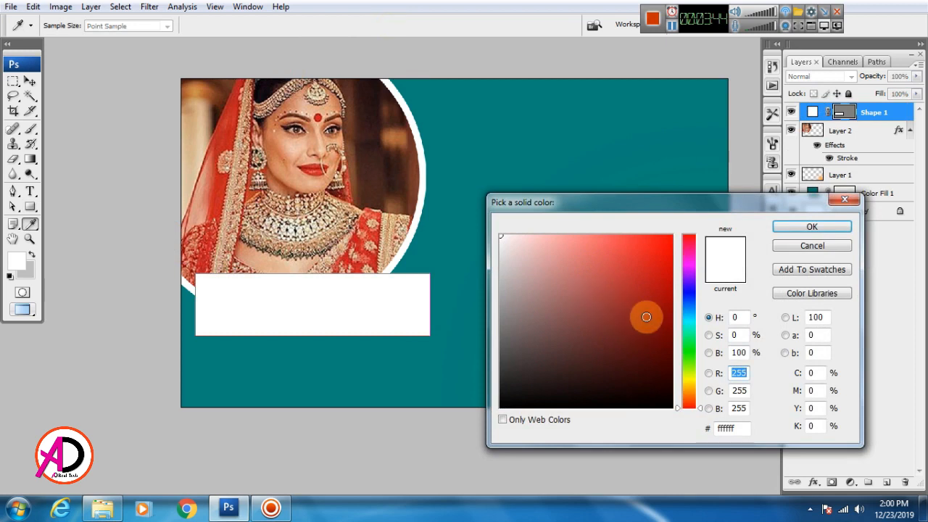
left_click(691, 387)
left_click_drag(680, 307, 687, 219)
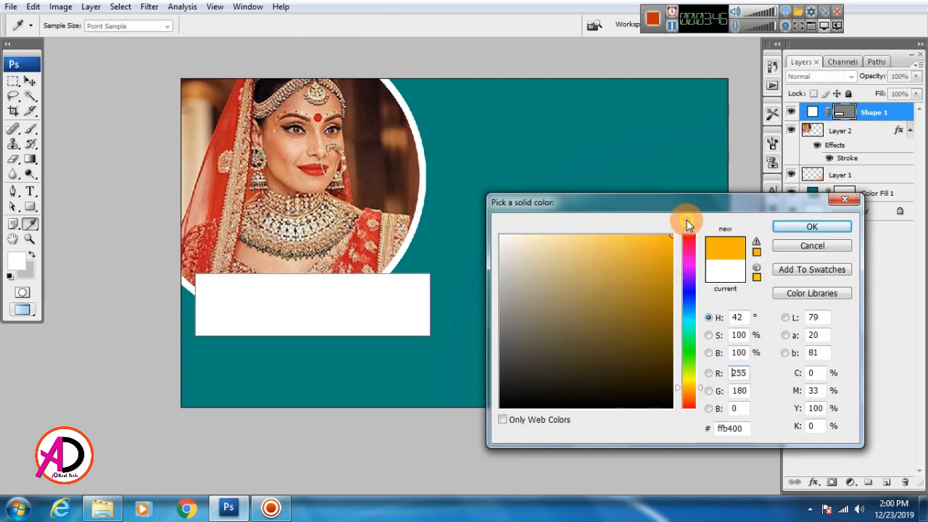
left_click_drag(663, 281, 643, 232)
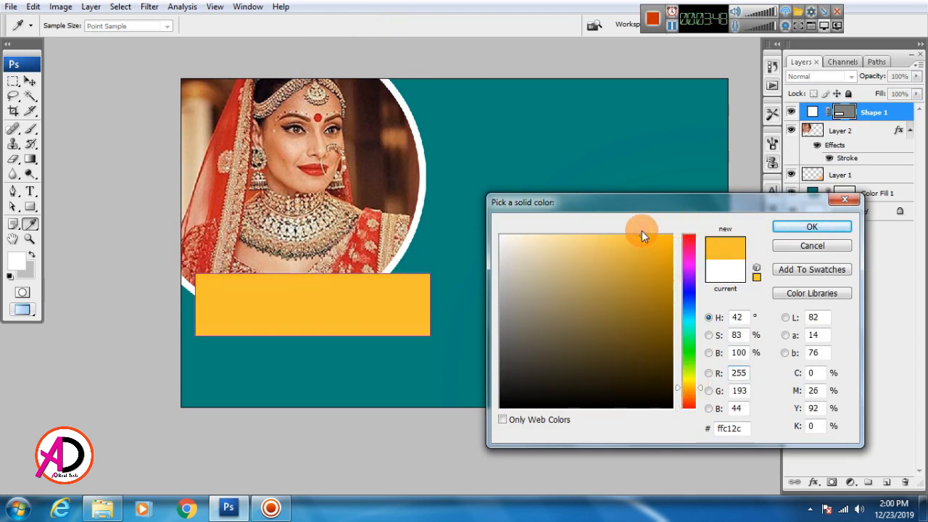
left_click(798, 230)
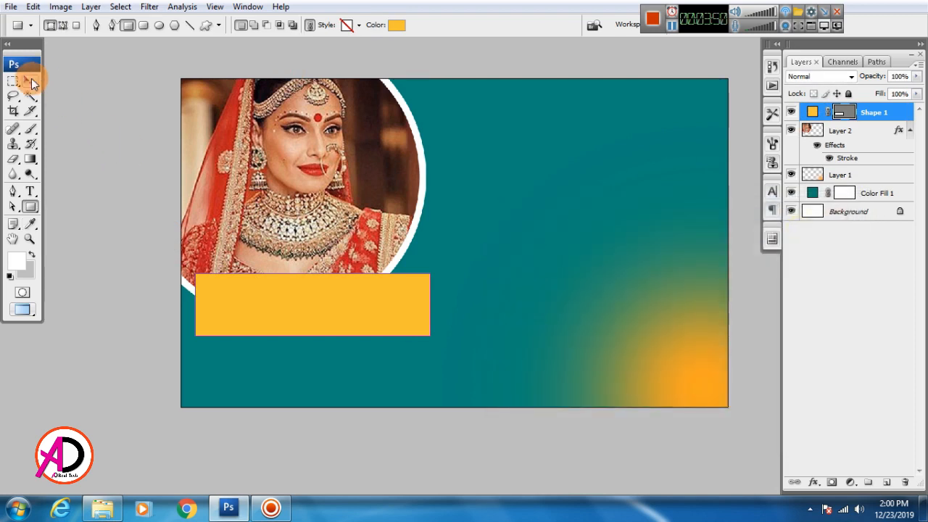
Move the yellow bar flush against the banner's left edge.
left_click(29, 82)
left_click(434, 299)
left_click(343, 297)
left_click_drag(344, 296, 338, 305)
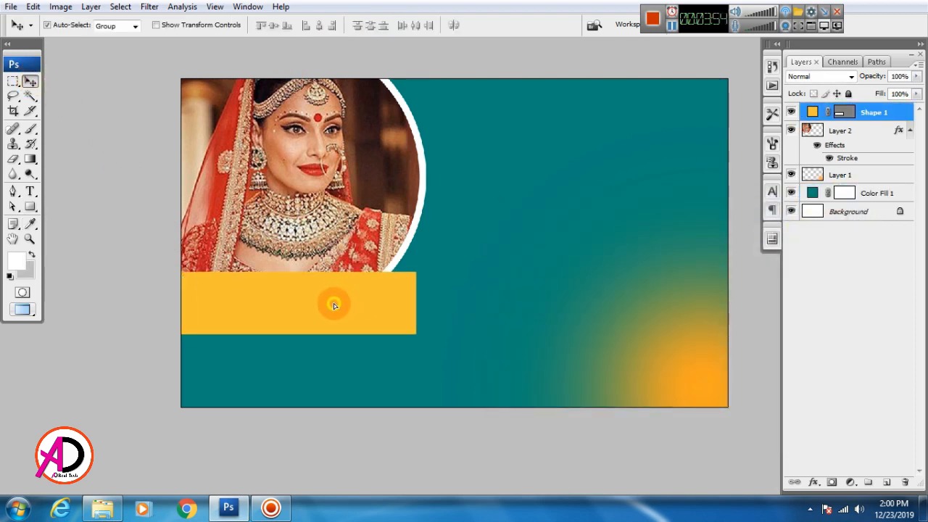
Skew the yellow bar so its right end slants.
key("ctrl+t")
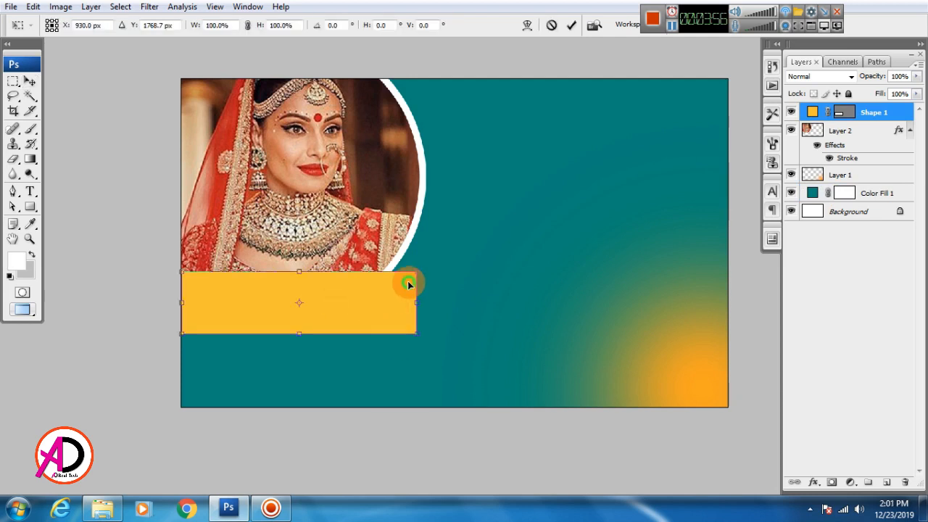
right_click(408, 281)
left_click(437, 338)
left_click_drag(417, 274, 361, 280)
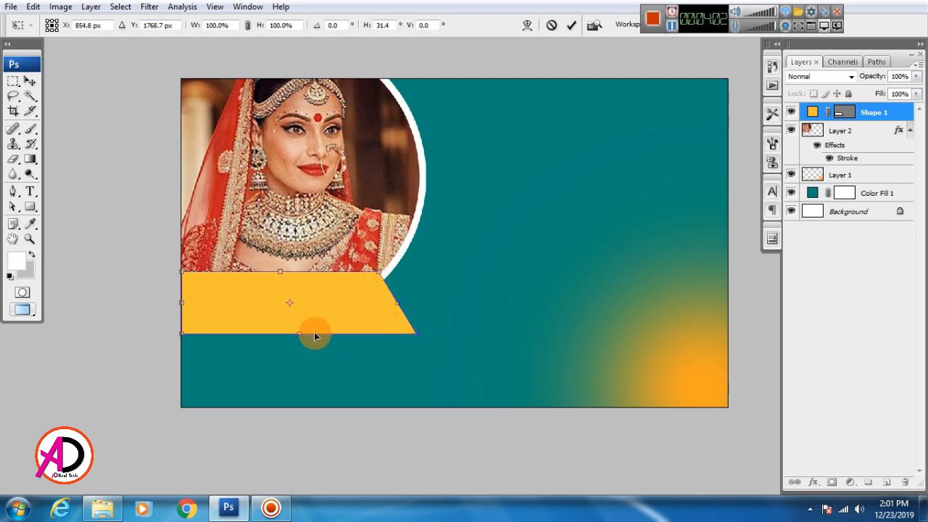
key("Return")
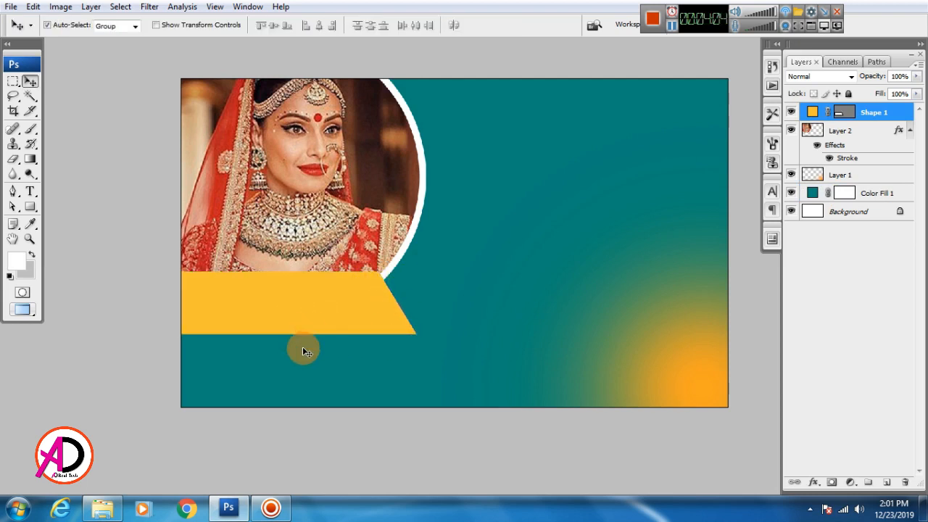
key("ctrl+t")
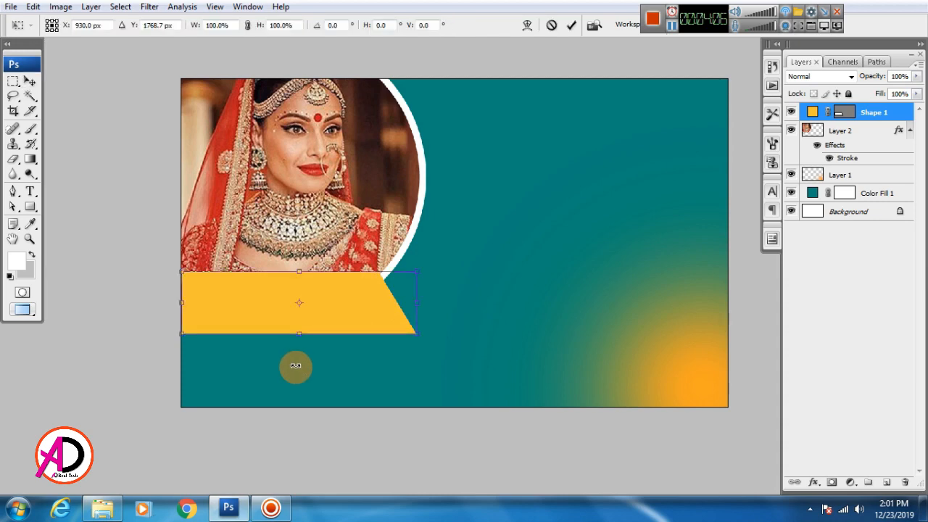
key("Escape")
scroll(336, 333, "up", 3)
scroll(336, 333, "down", 3)
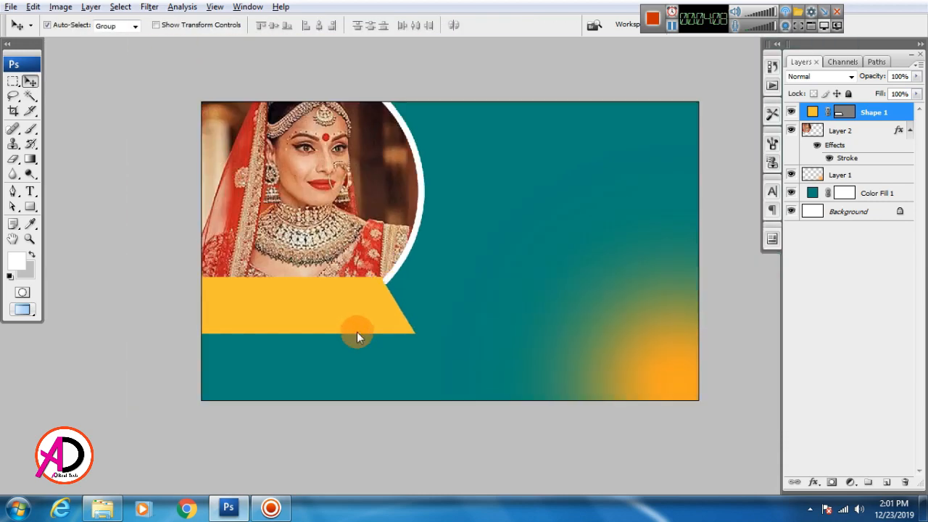
Give the yellow bar a white stroke positioned Inside, slightly thinner than 24 px.
left_click(813, 483)
left_click(815, 468)
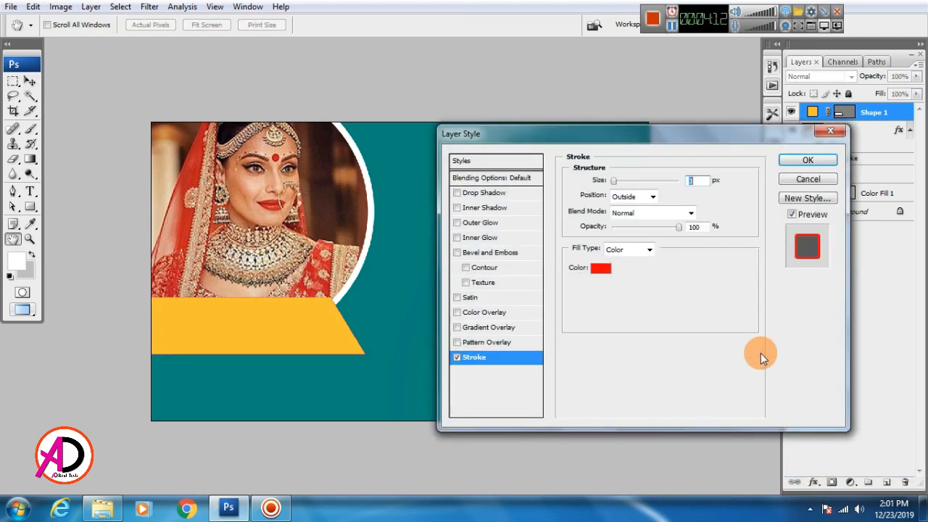
left_click(601, 268)
left_click_drag(516, 247, 495, 233)
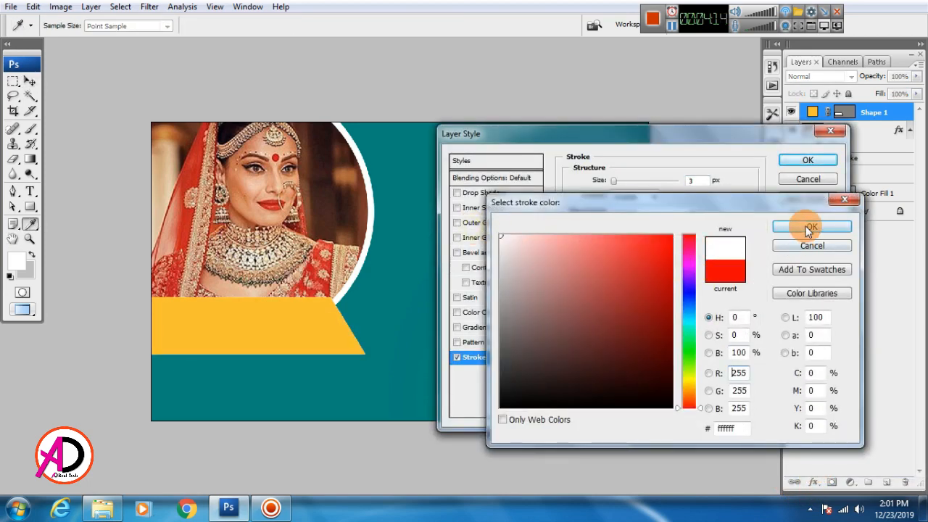
left_click(808, 227)
left_click_drag(613, 181, 624, 187)
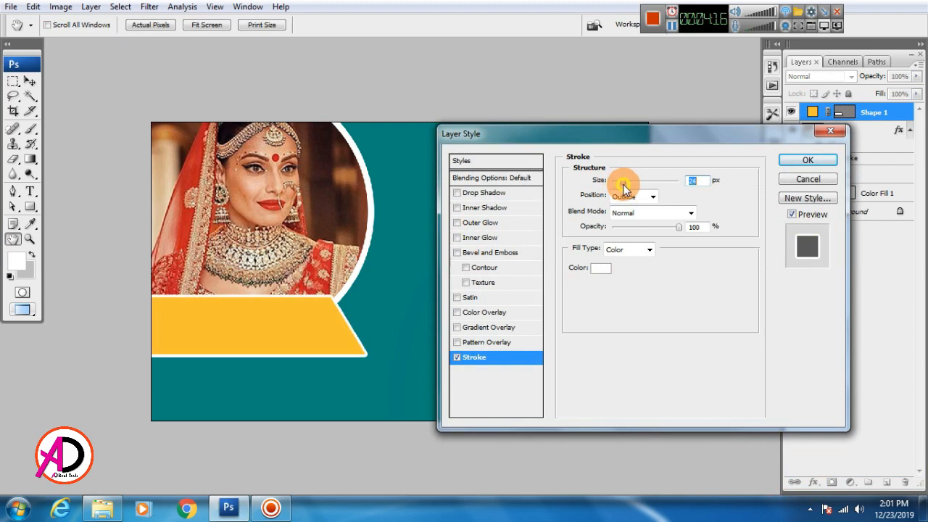
left_click(633, 196)
left_click(630, 209)
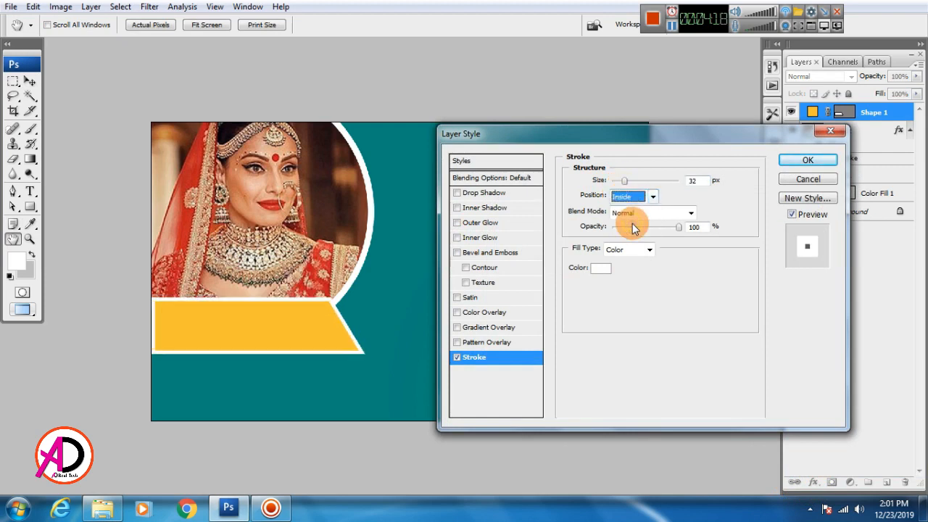
left_click_drag(627, 182, 627, 185)
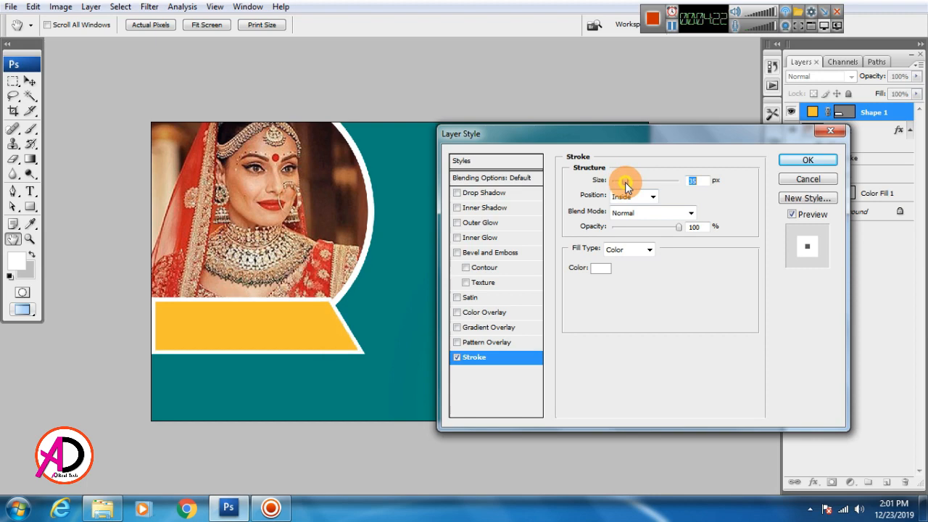
key("Return")
Nudge the yellow bar down with arrow keys until it sits just under the bride circle.
key("v")
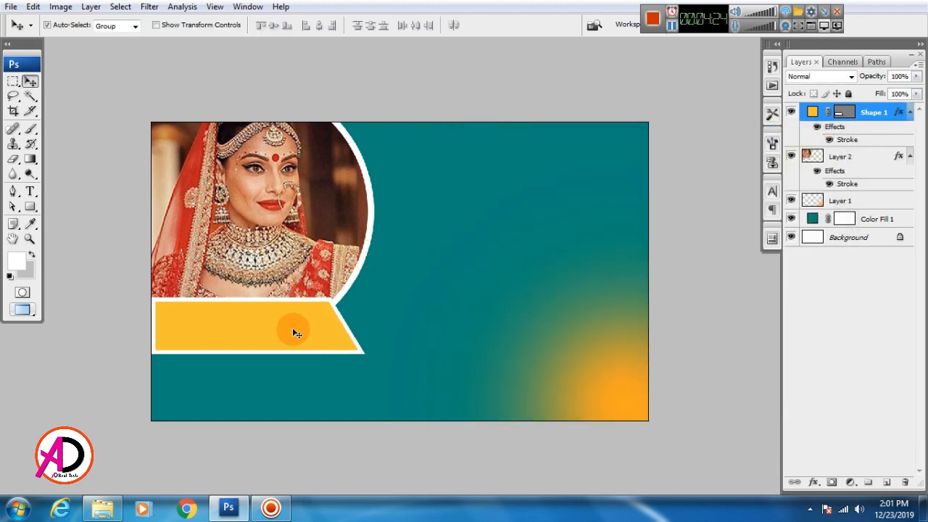
key("Down")
key("Down")
key("Down")
key("Down")
key("Down")
key("Down")
key("Down")
key("Down")
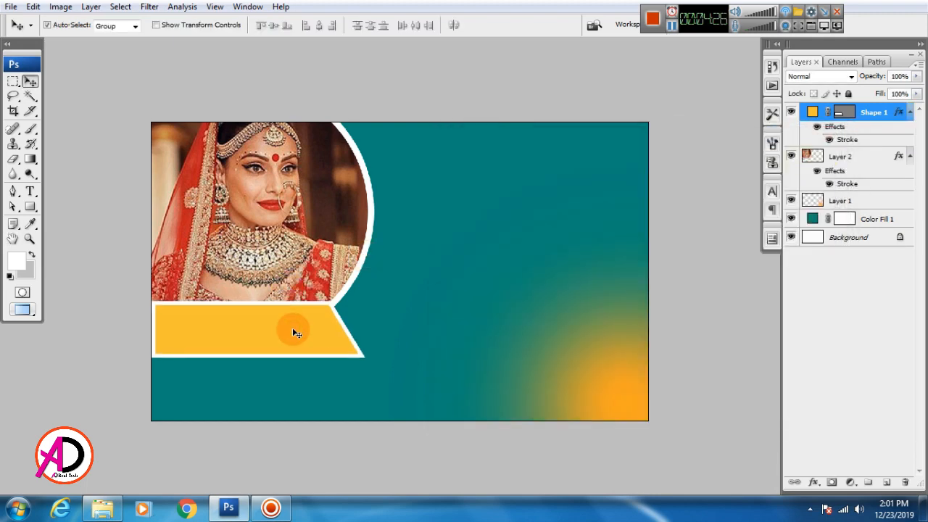
key("Down")
key("Down")
key("Down")
key("Down")
key("Down")
key("Down")
key("Down")
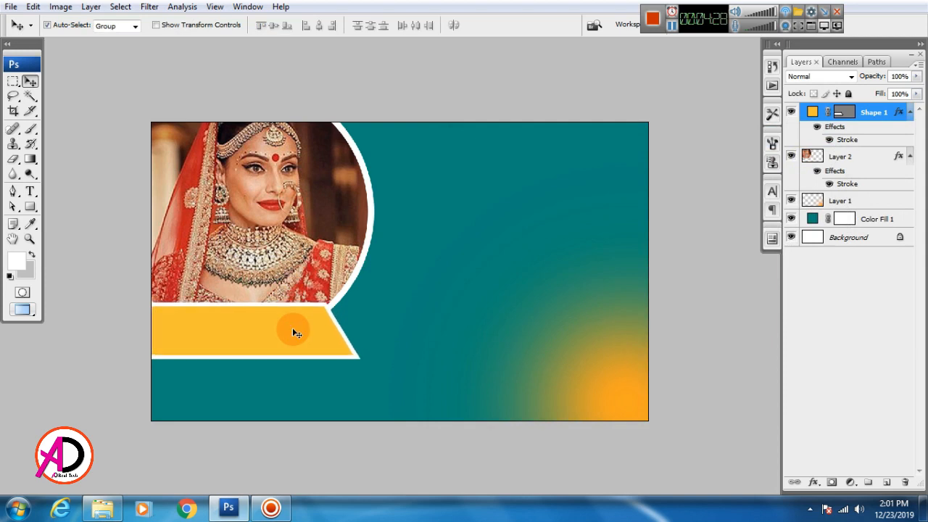
key("Down")
key("Down")
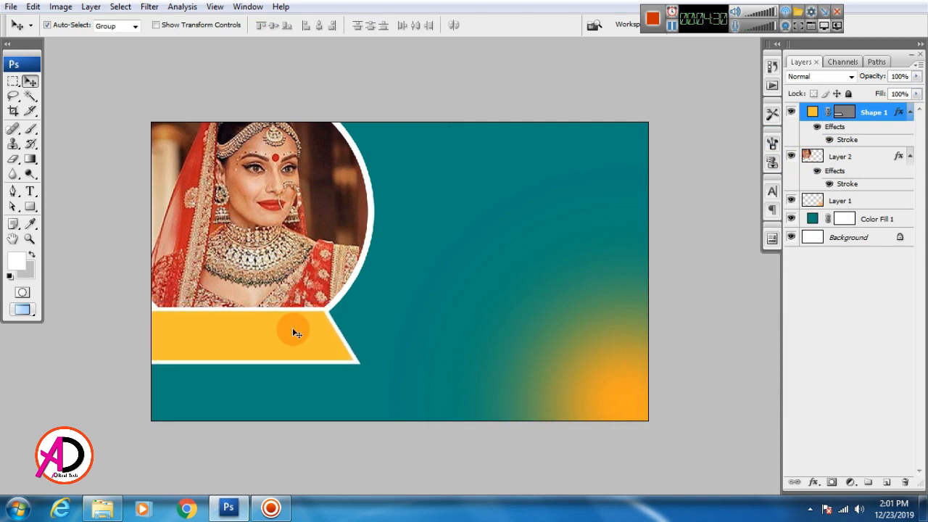
key("Up")
key("Up")
key("Up")
key("Up")
key("Up")
key("Up")
key("Up")
key("Up")
key("Up")
key("Up")
key("Up")
key("Up")
key("Up")
key("Up")
key("Down")
key("Down")
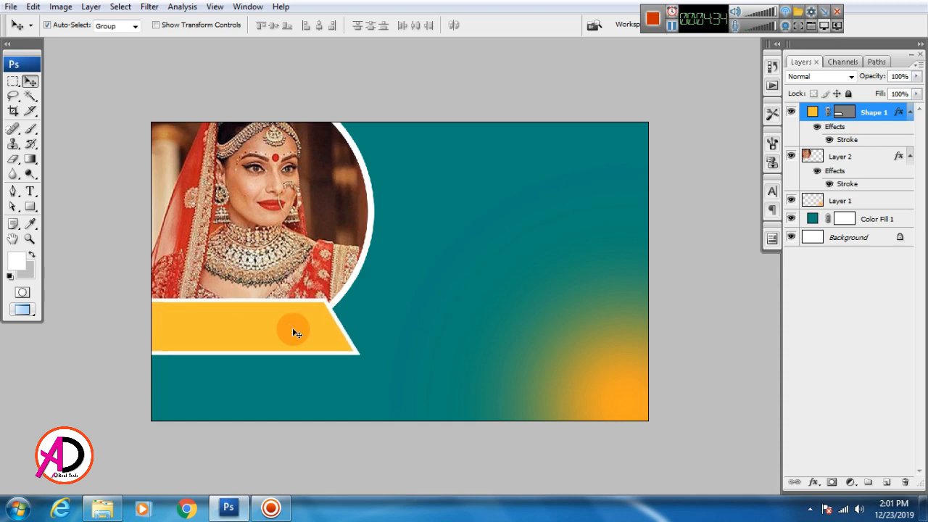
Draw a rectangular path in the upper middle of the banner and convert it to a selection.
left_click_drag(433, 326, 421, 322)
scroll(372, 269, "down", 5)
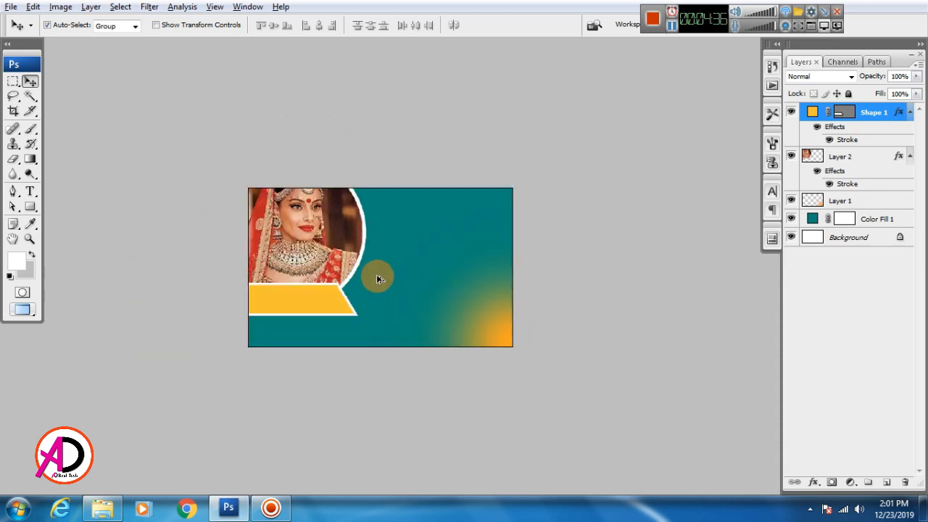
scroll(378, 277, "up", 4)
left_click_drag(473, 292, 359, 321)
scroll(402, 314, "up", 1)
scroll(387, 329, "up", 1)
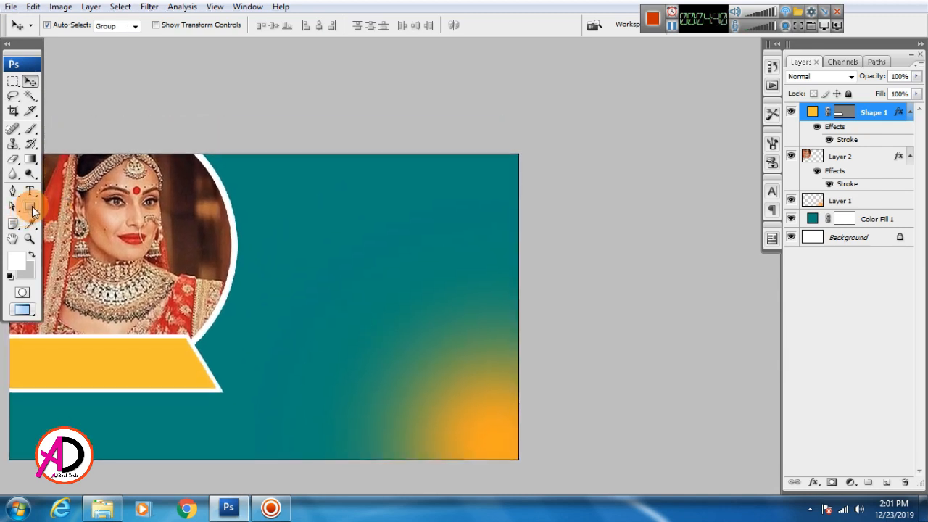
left_click(30, 207)
left_click(84, 210)
left_click(63, 25)
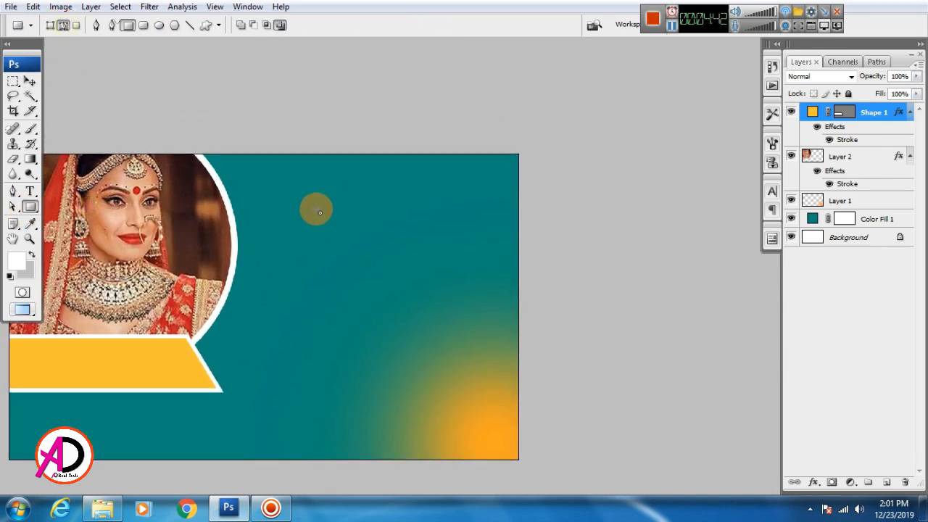
left_click_drag(287, 199, 464, 250)
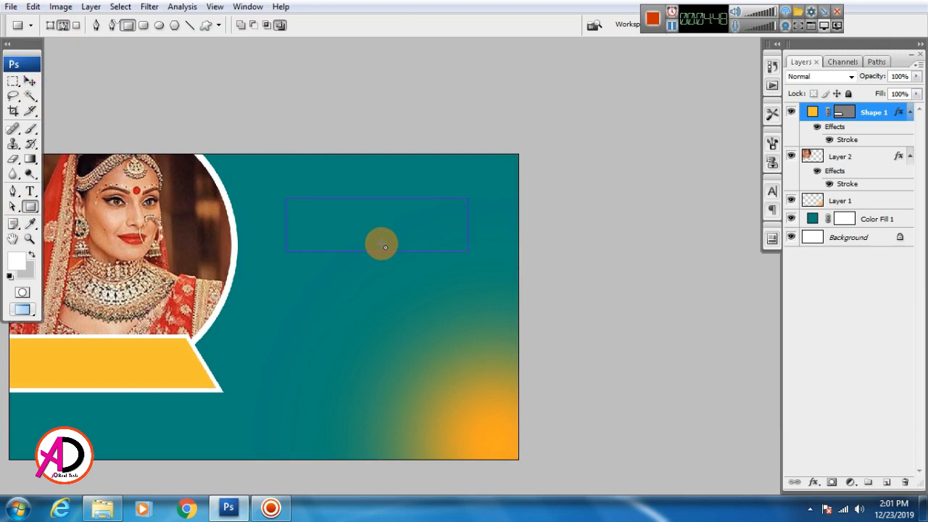
key("ctrl+Return")
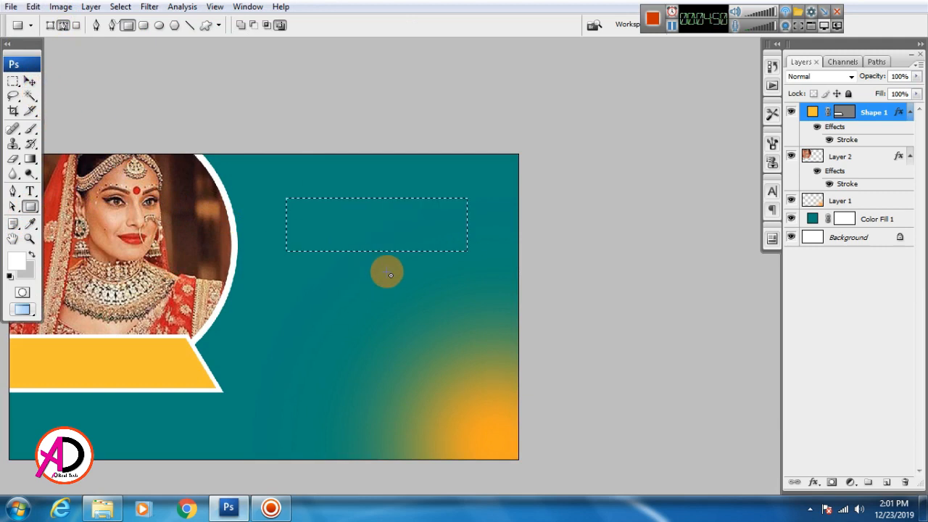
On a new layer, stroke the selection with white 20 px and deselect.
left_click(887, 482)
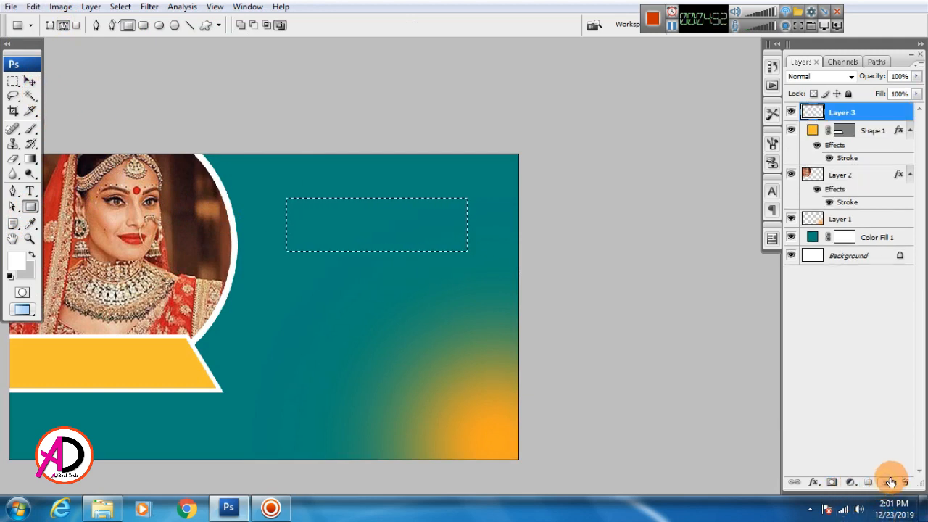
left_click(32, 7)
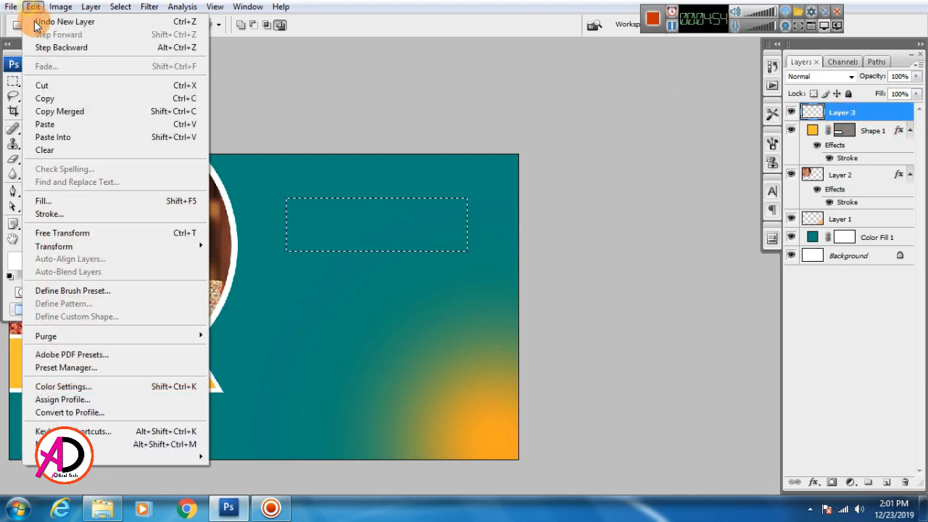
left_click(61, 213)
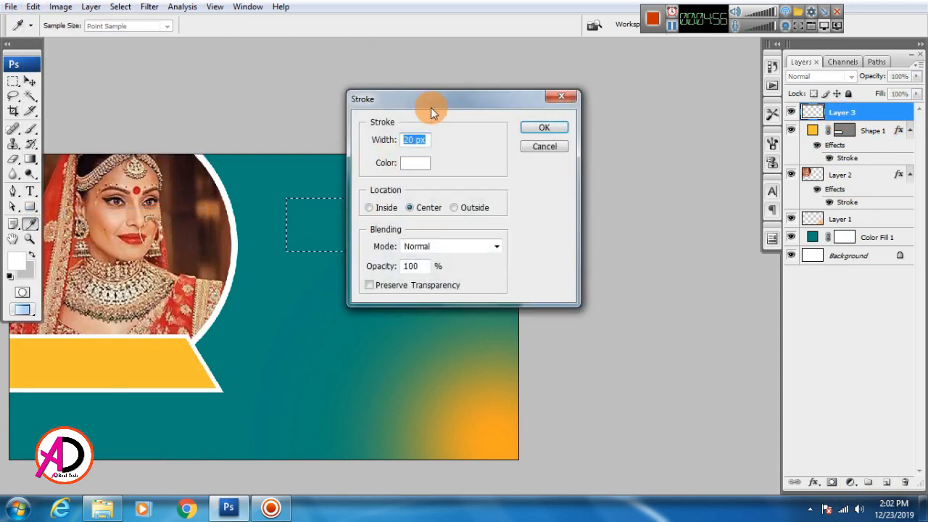
left_click_drag(431, 107, 593, 106)
key("Return")
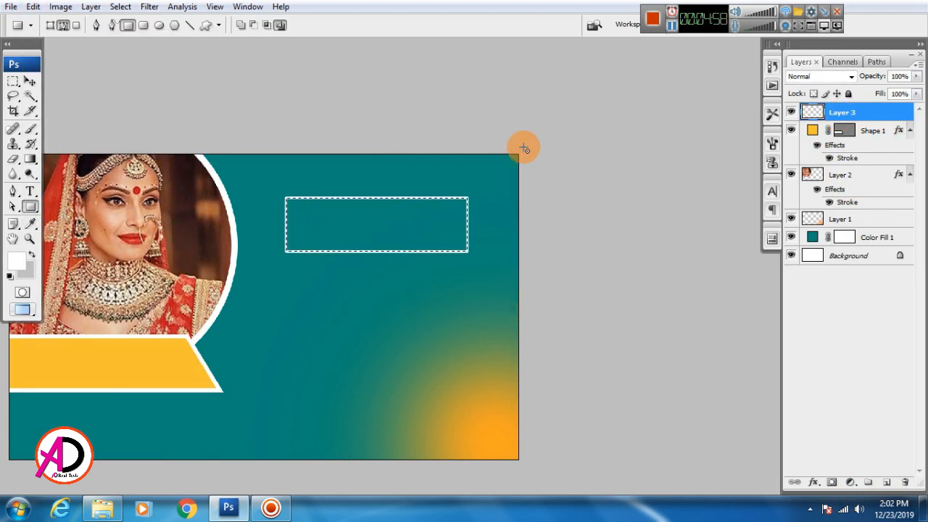
key("ctrl+d")
key("u")
left_click_drag(452, 275, 448, 251)
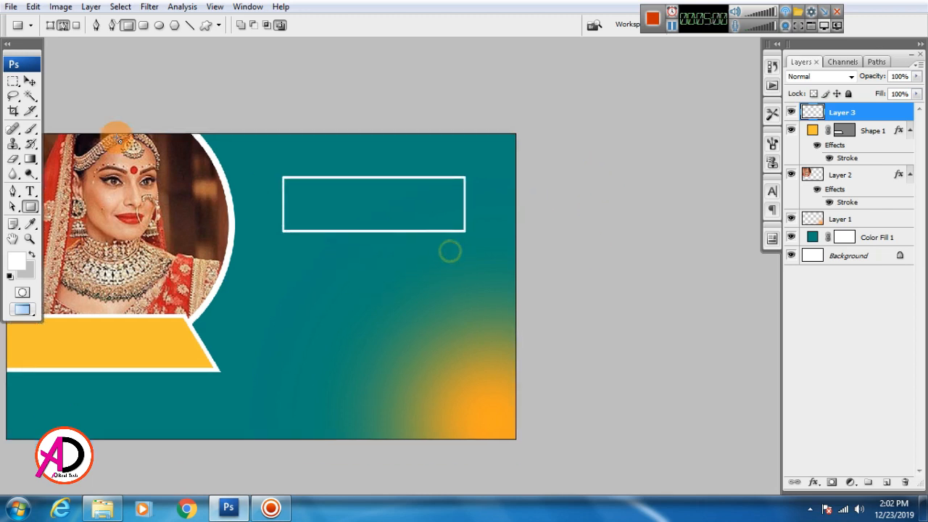
Shift the white outlined rectangle slightly into position.
left_click(30, 81)
mouse_move(305, 227)
left_mouse_down()
mouse_move(304, 240)
mouse_move(292, 222)
mouse_move(307, 225)
left_mouse_up()
scroll(366, 259, "up", 1)
key("alt+space")
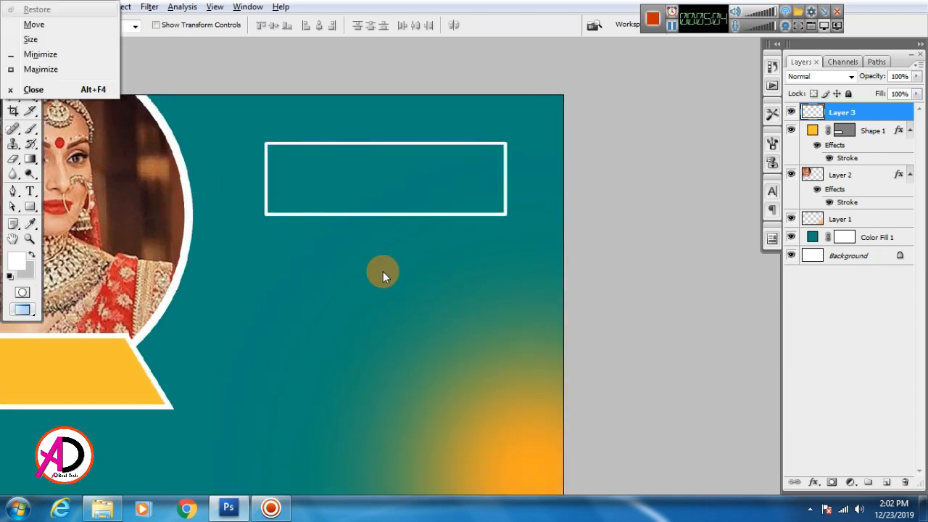
left_click_drag(383, 273, 429, 300)
left_click_drag(382, 227, 384, 231)
left_click_drag(388, 282, 441, 275)
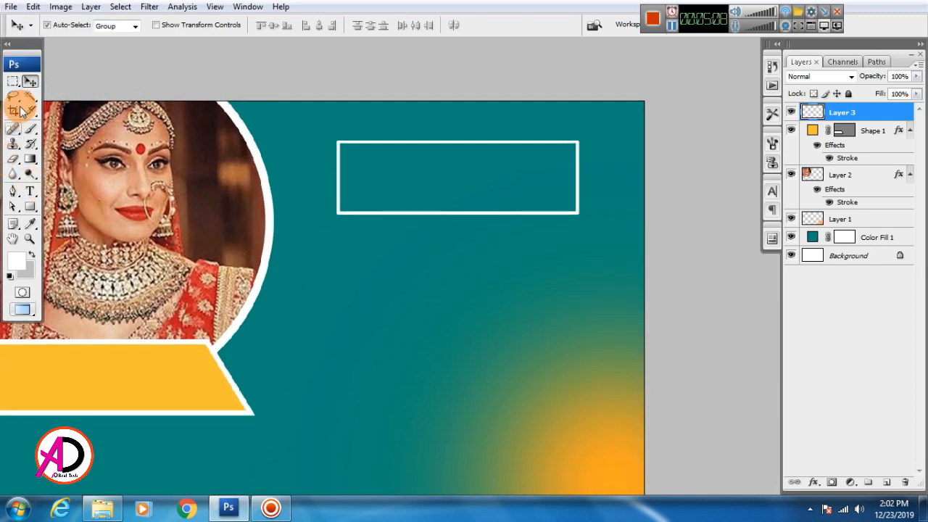
Draw a solid white rectangle shape layer across the box's lower edge.
left_click(31, 206)
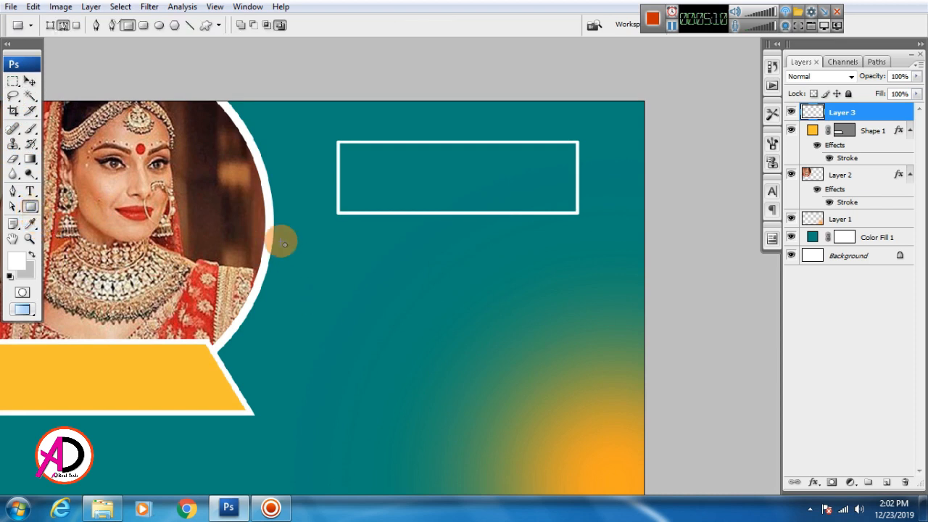
left_click(51, 27)
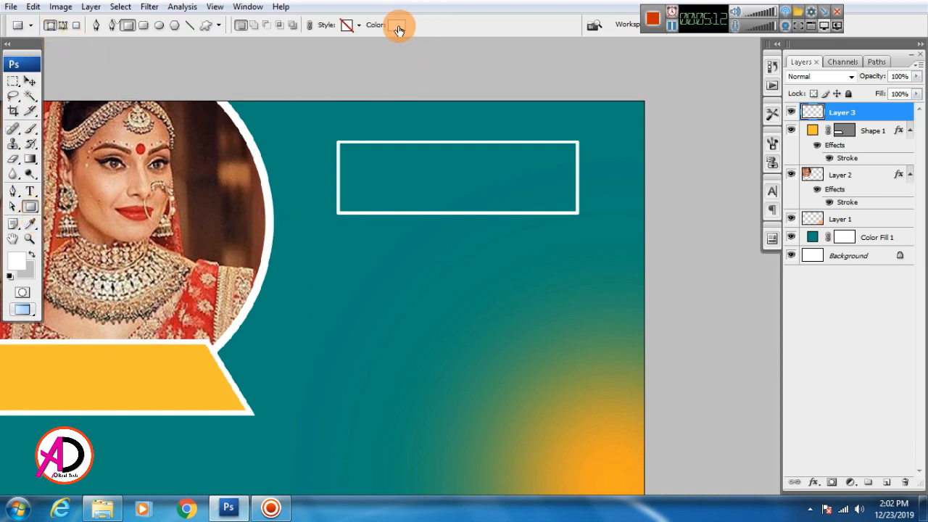
left_click_drag(305, 207, 602, 254)
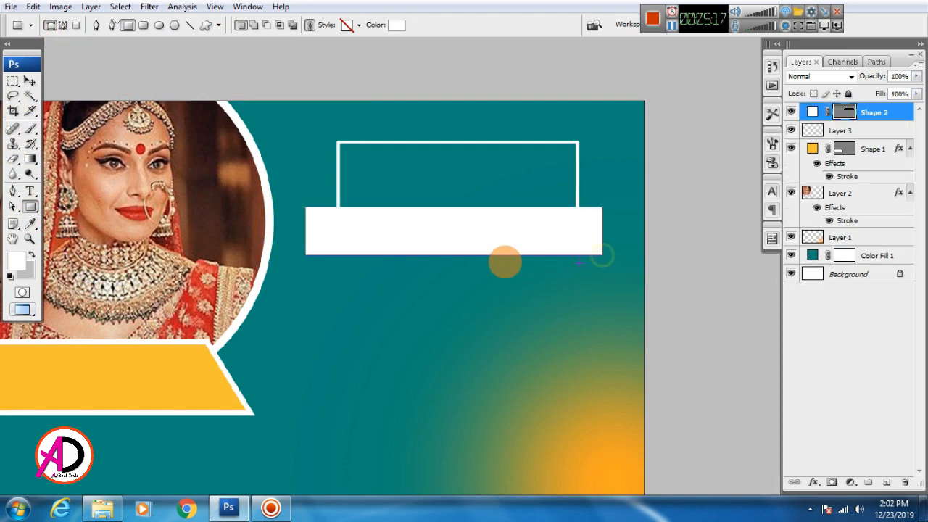
left_click(30, 81)
left_click(411, 335)
scroll(529, 353, "down", 3)
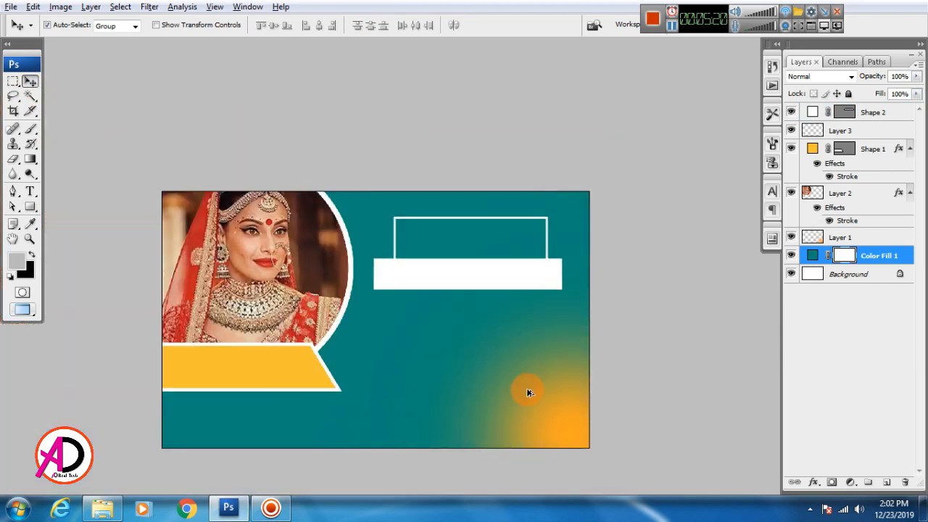
Enlarge the font size of the NEHA text.
left_click_drag(537, 365, 534, 341)
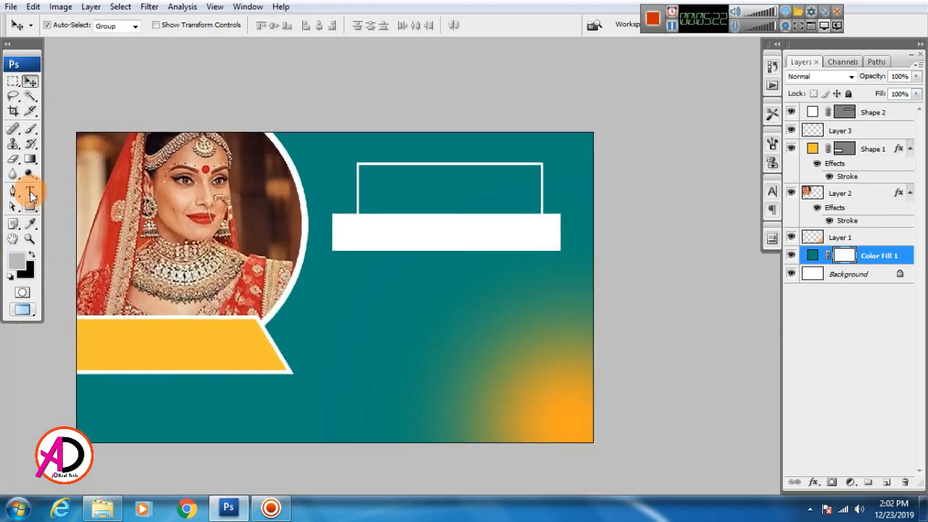
left_click(367, 327)
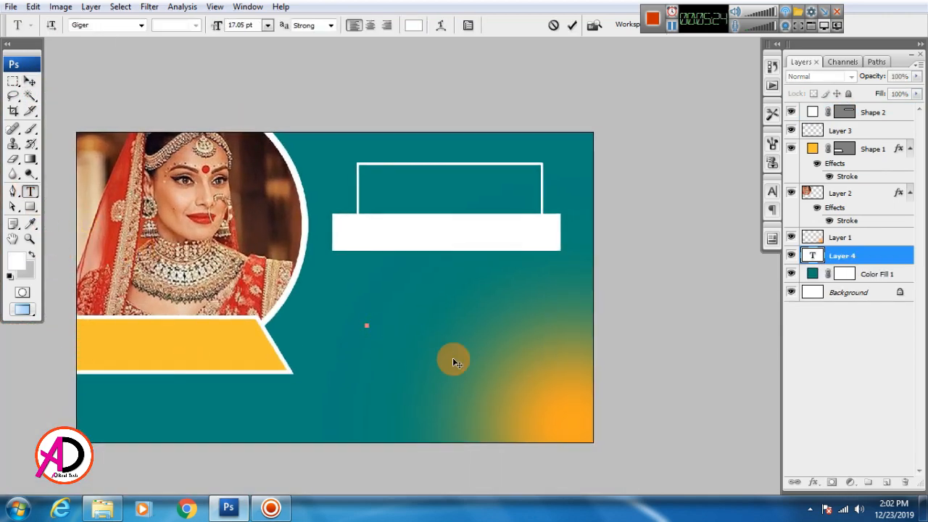
left_click(267, 25)
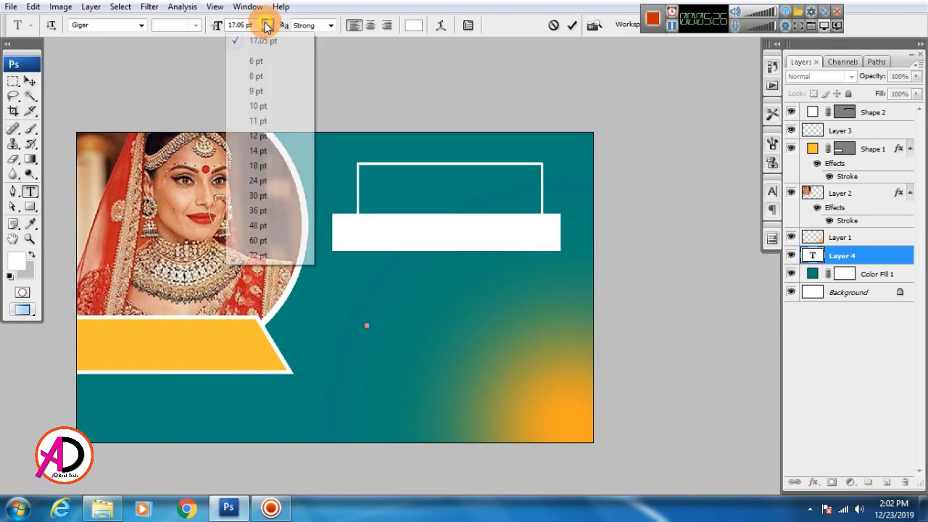
left_click(254, 258)
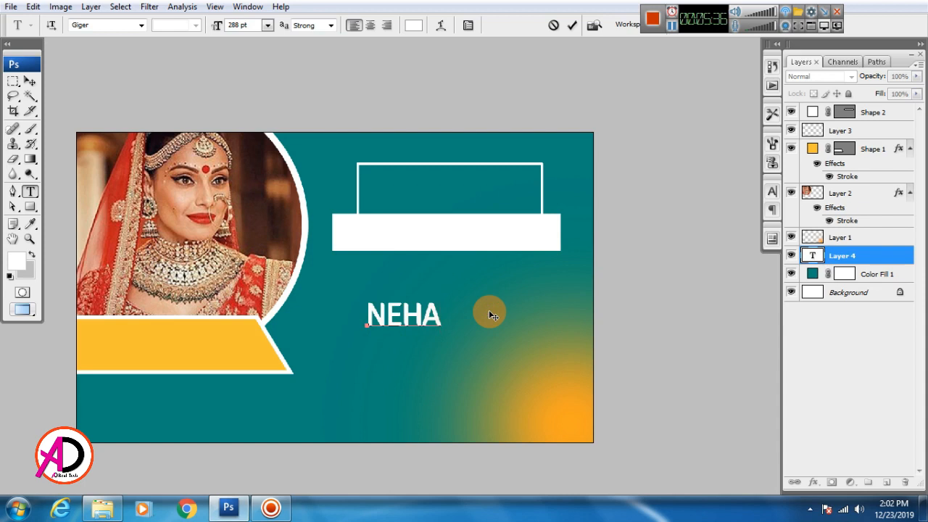
double_click(399, 321)
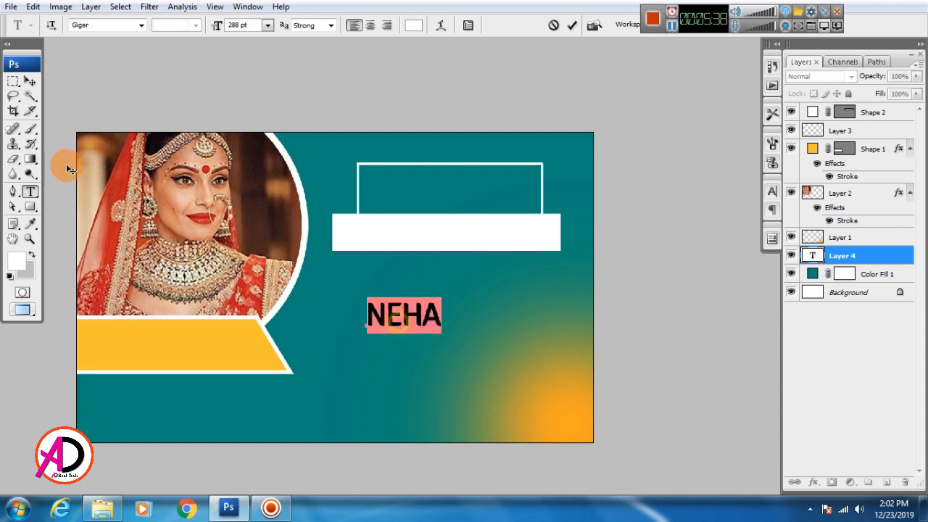
left_click(30, 82)
Free-transform NEHA to fit inside the outlined box above the white bar.
key("ctrl+t")
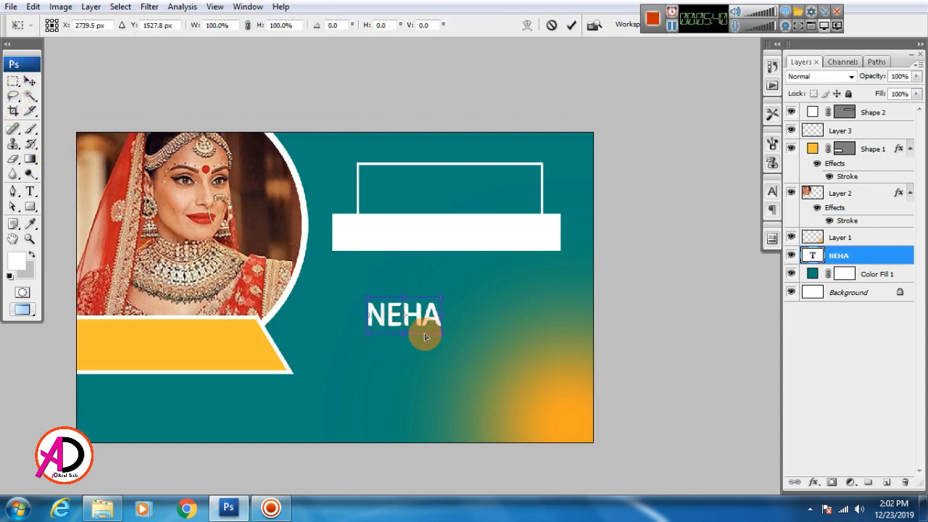
left_click_drag(443, 338, 491, 355)
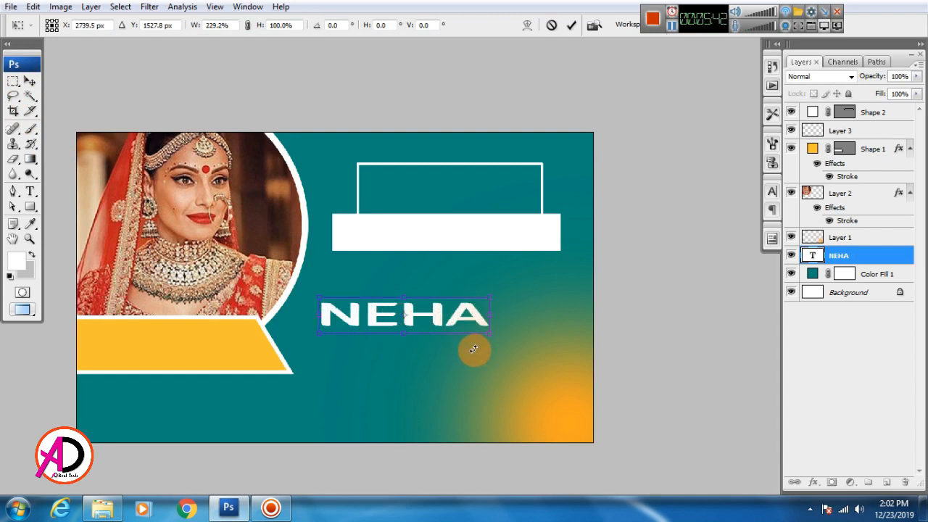
key("ctrl+z")
left_click_drag(441, 335, 482, 353)
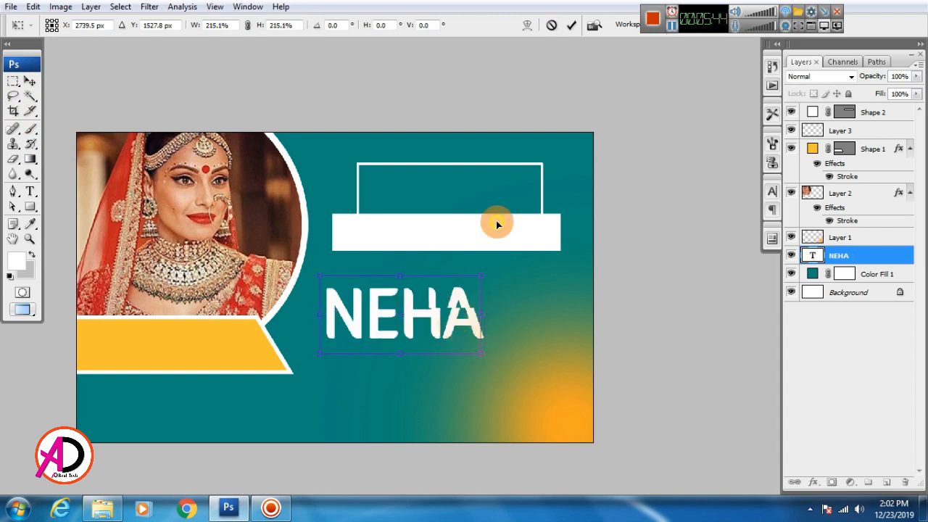
left_click_drag(452, 322, 504, 196)
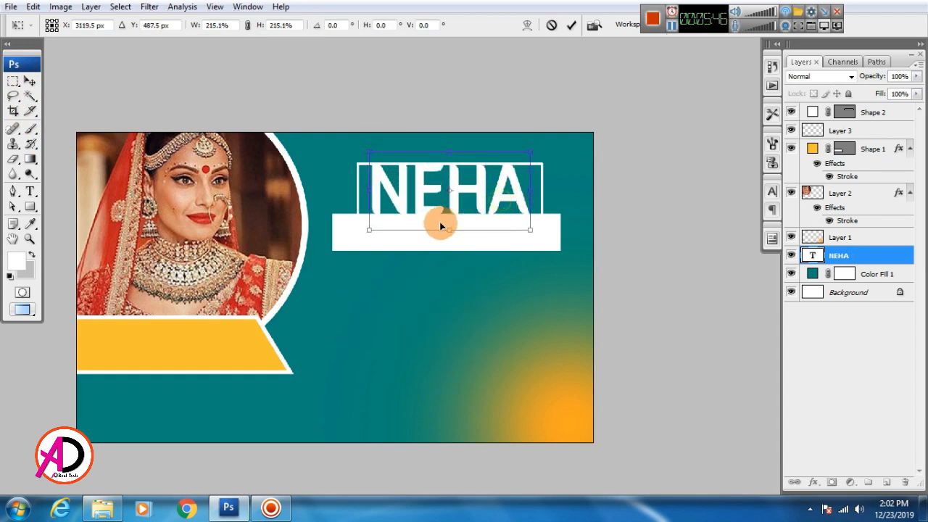
left_click_drag(441, 226, 455, 215)
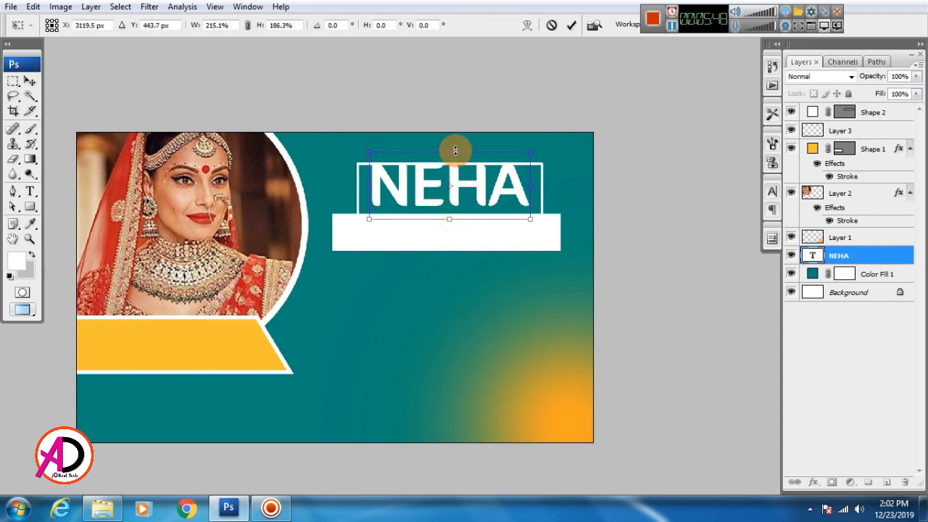
left_click_drag(455, 150, 454, 159)
left_click_drag(534, 193, 508, 195)
key("Return")
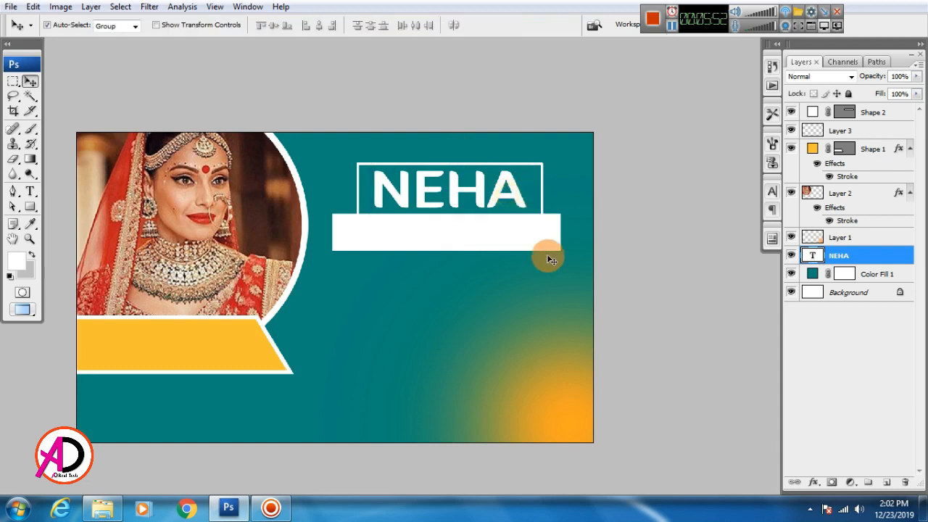
Keep Strong anti-aliasing on the NEHA text and commit it.
left_click(31, 194)
left_click(331, 27)
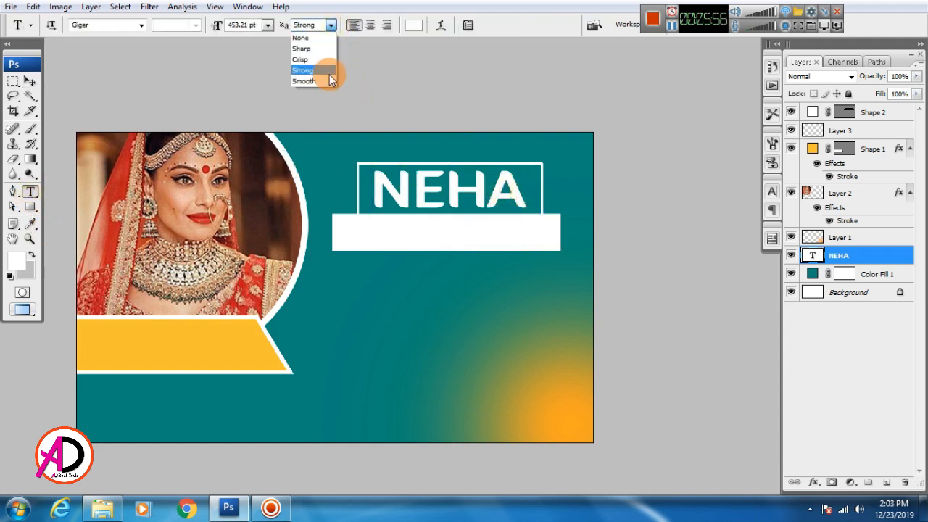
left_click(329, 71)
left_click(429, 196)
key("ctrl+a")
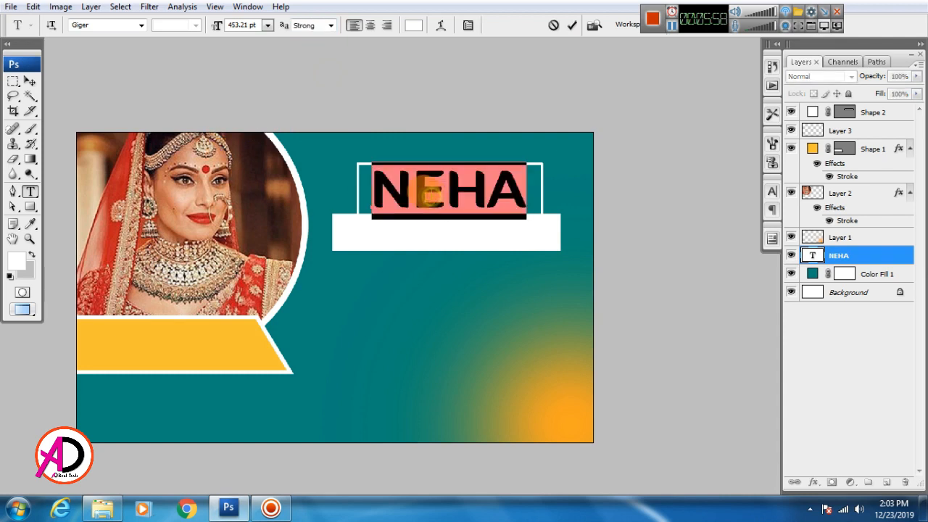
key("ctrl+Return")
key("v")
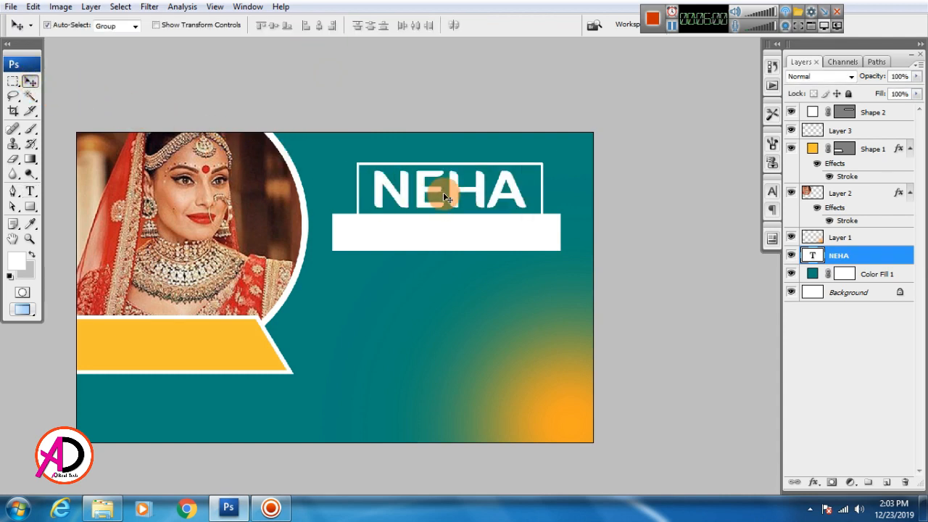
Set NEHA's tracking to 75 in the Character panel.
left_click(772, 192)
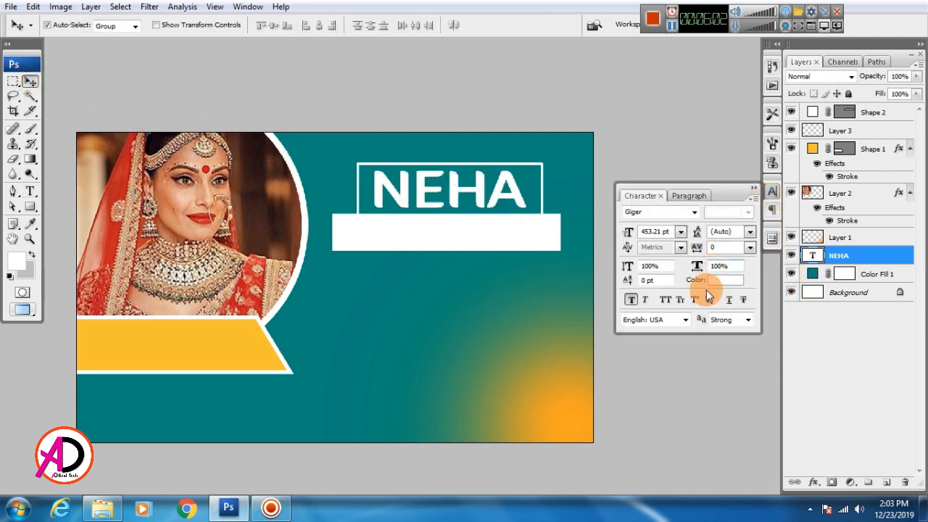
left_click(750, 247)
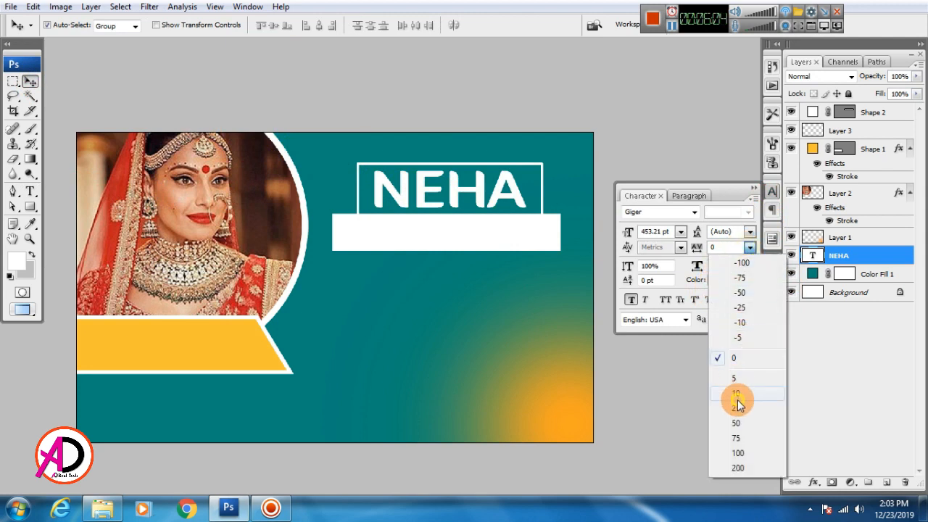
left_click(737, 395)
left_click(750, 248)
left_click(736, 438)
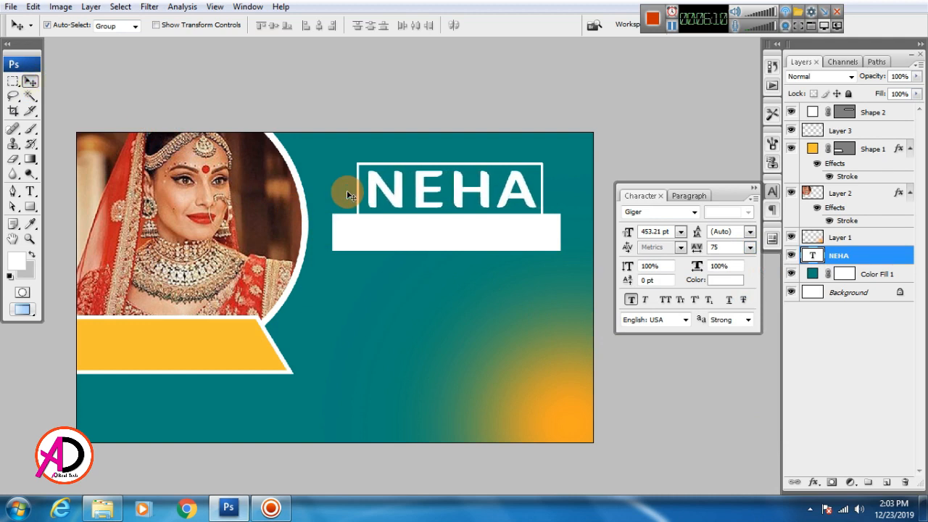
Start a text line below the white bar with tracking 0 and type Beauty Parlour.
left_click(31, 193)
left_click(346, 329)
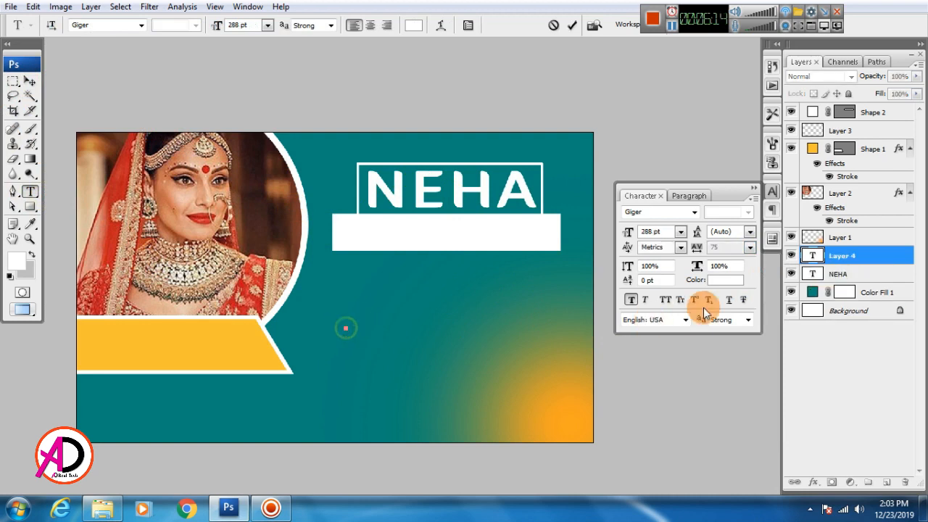
left_click(751, 248)
left_click(732, 357)
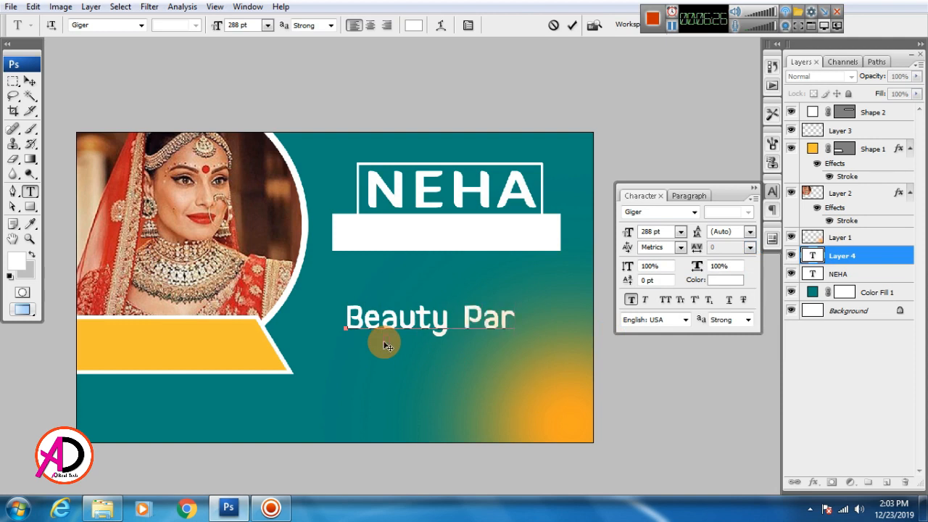
type("r")
Set the Beauty Parlour text in the Giddyup Std font and commit it.
key("ctrl+a")
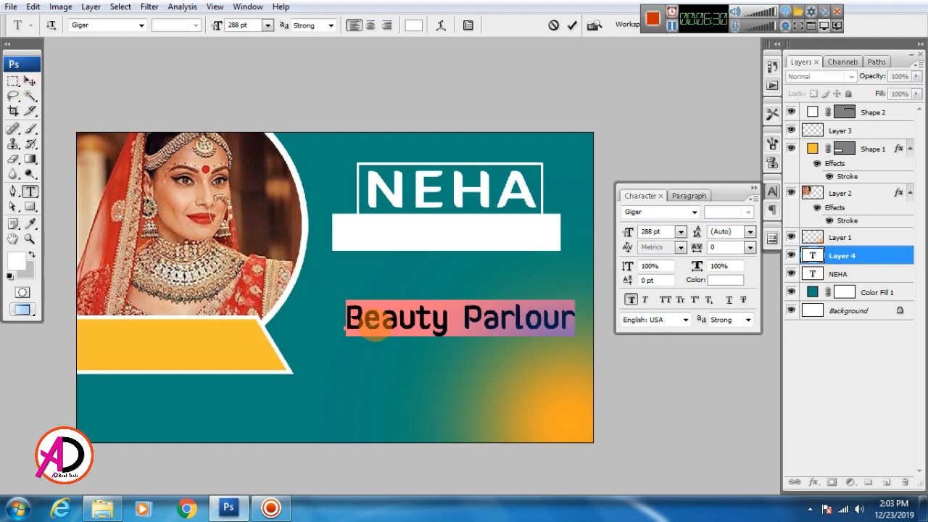
left_click(143, 26)
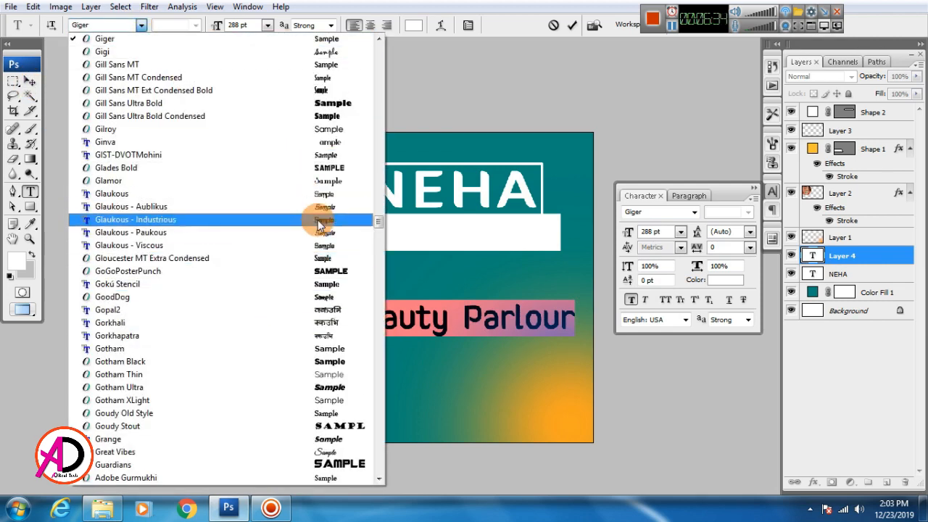
left_click(334, 52)
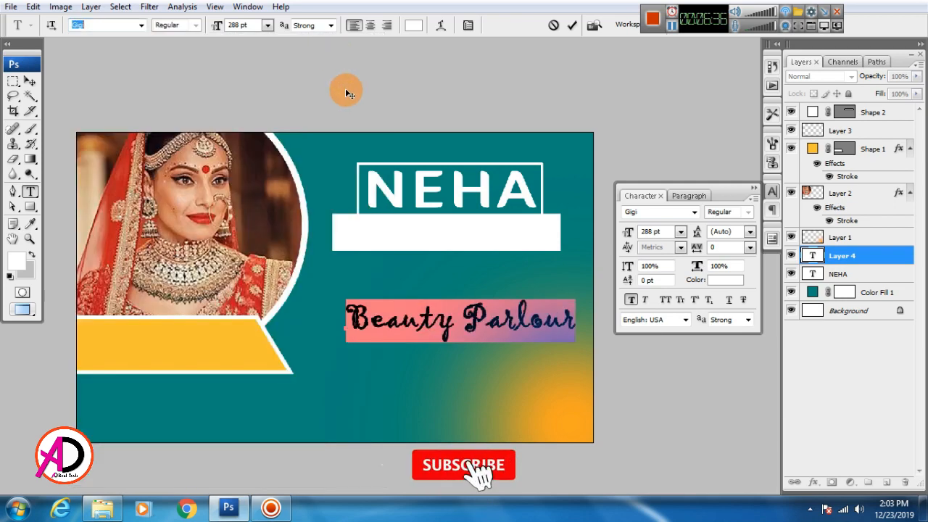
left_click(142, 25)
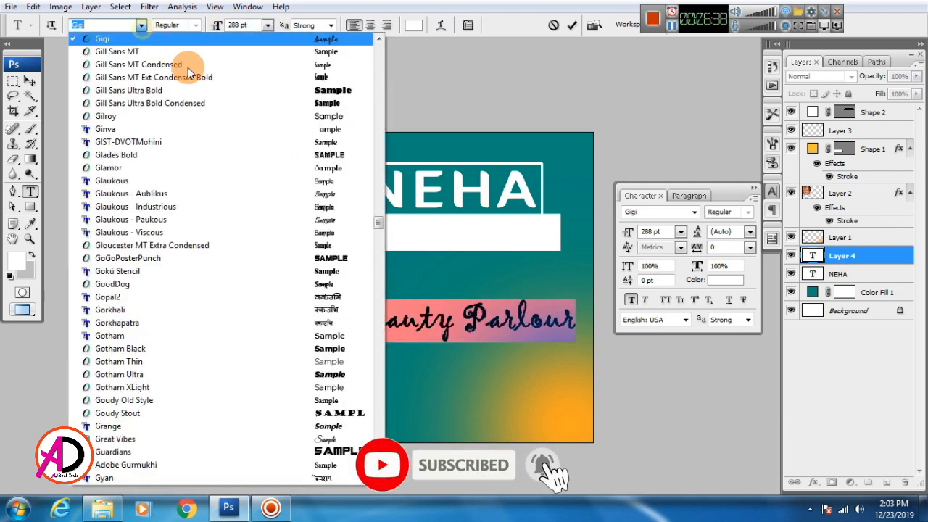
scroll(263, 121, "up", 1)
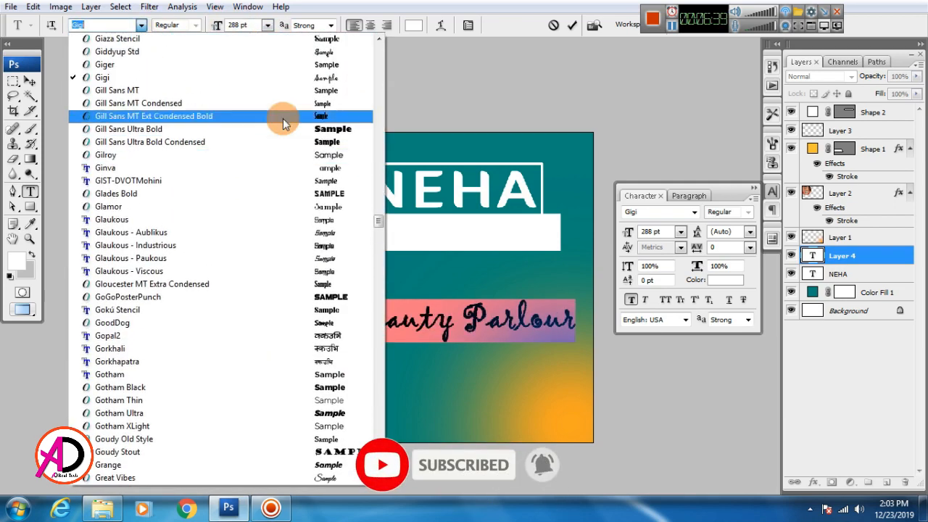
left_click(325, 52)
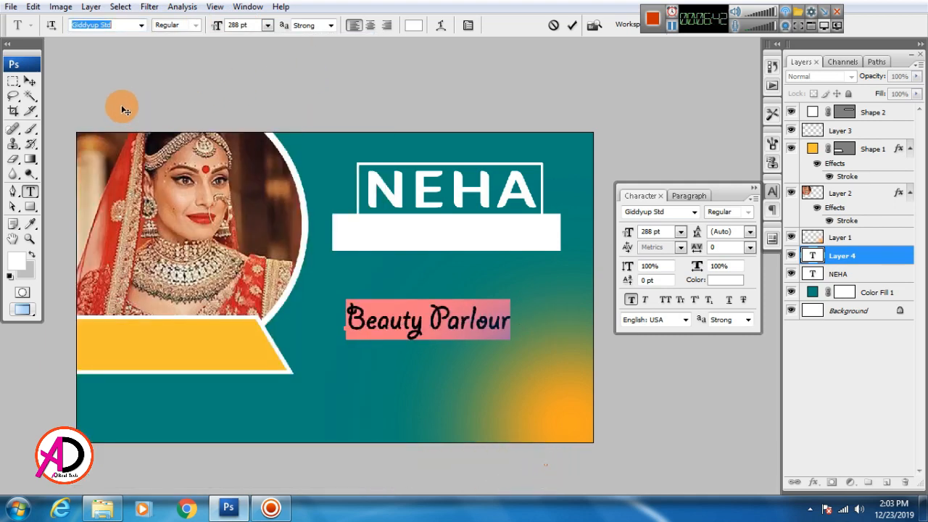
left_click(29, 81)
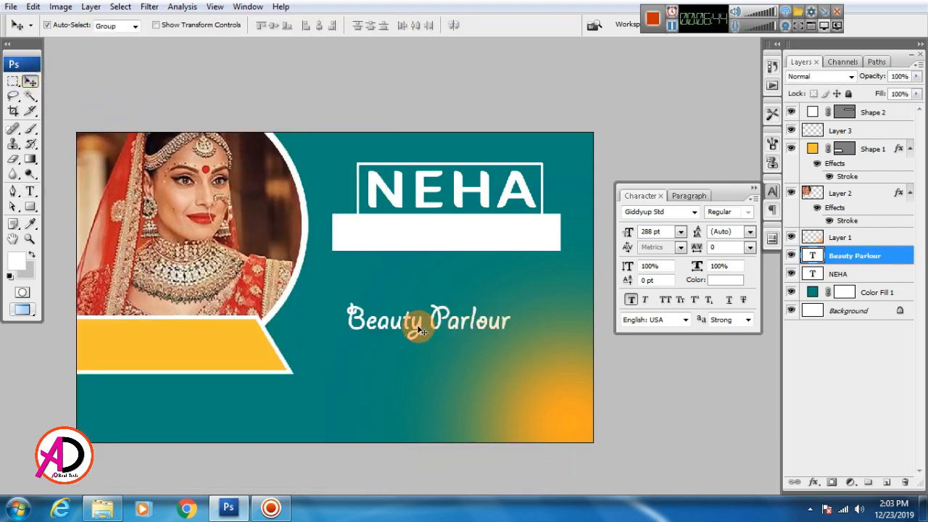
Make Beauty Parlour black, move its layer to the top, and place it in the white bar.
left_click(726, 280)
left_click(529, 405)
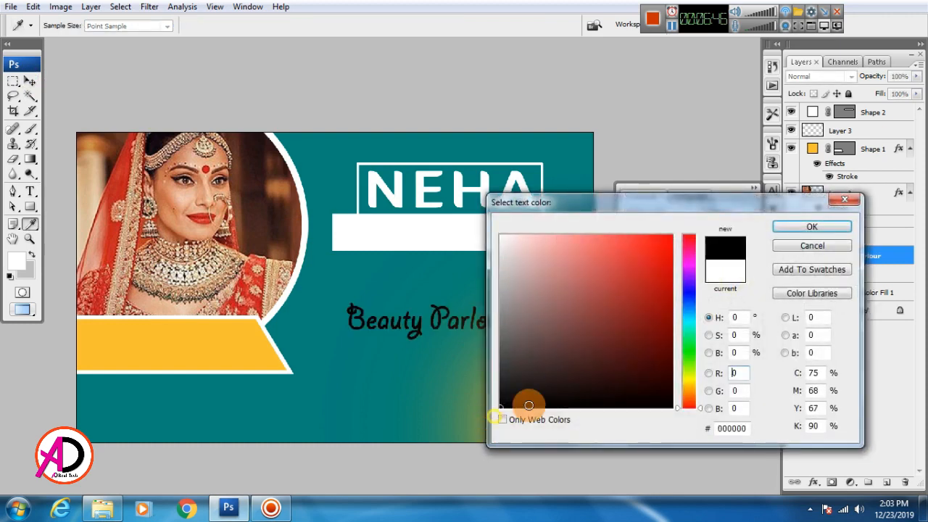
left_click(812, 226)
left_click_drag(425, 328, 425, 285)
left_click_drag(841, 257, 858, 111)
left_click_drag(453, 290, 458, 233)
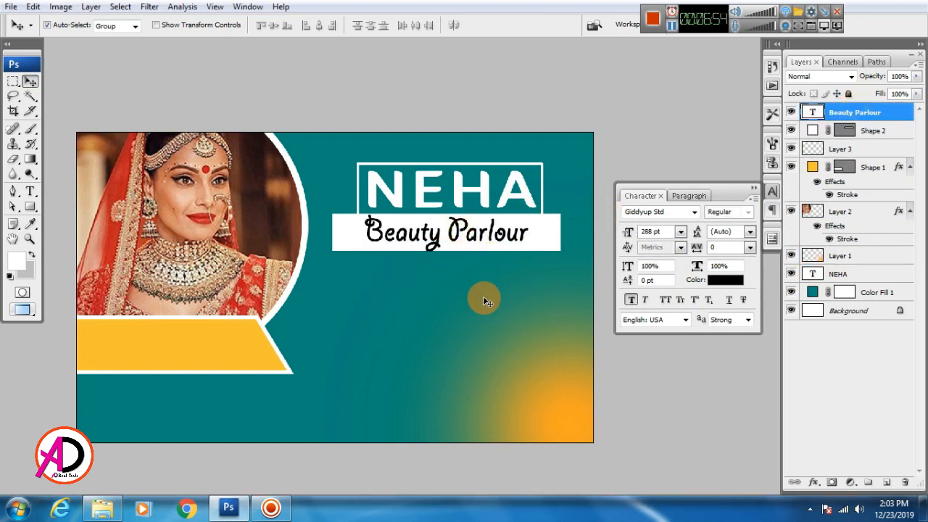
Set Beauty Parlour's tracking to 50 and adjust its position within the bar.
key("ctrl+t")
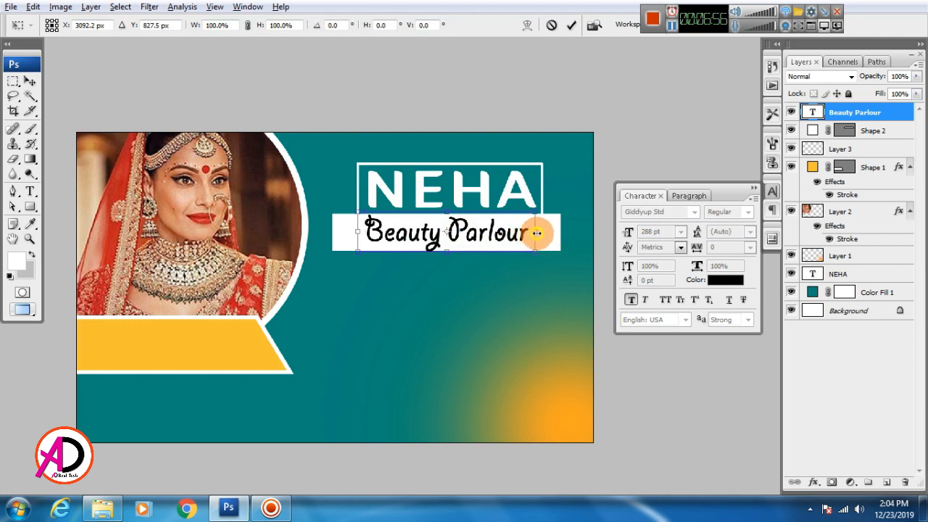
left_click_drag(534, 232, 525, 234)
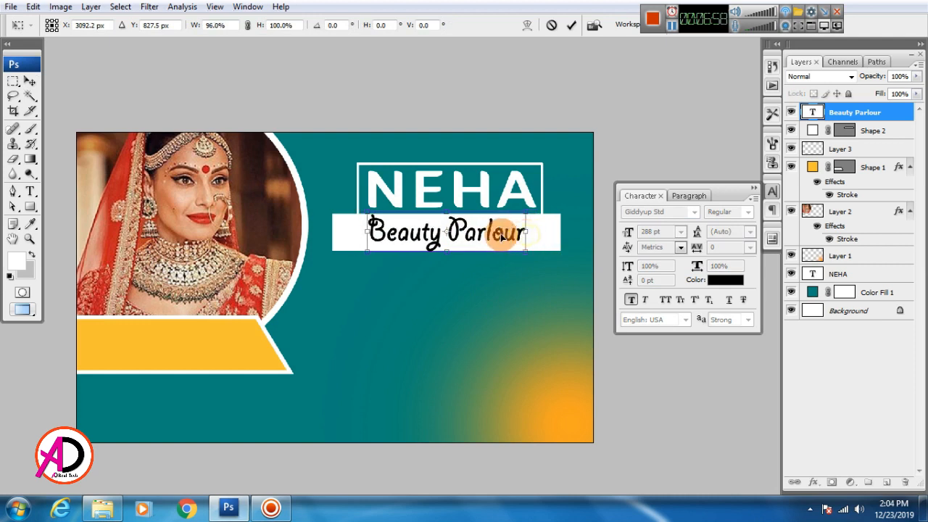
key("Return")
left_click(750, 247)
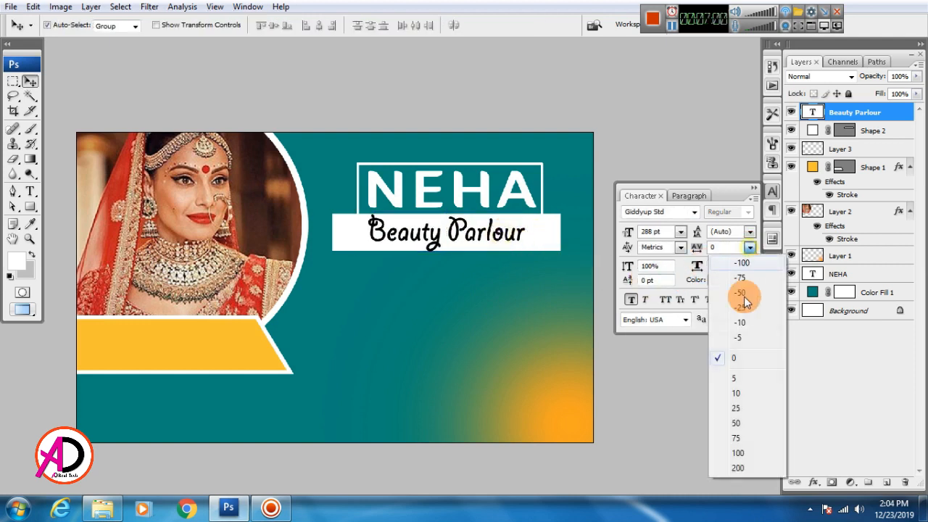
left_click(737, 424)
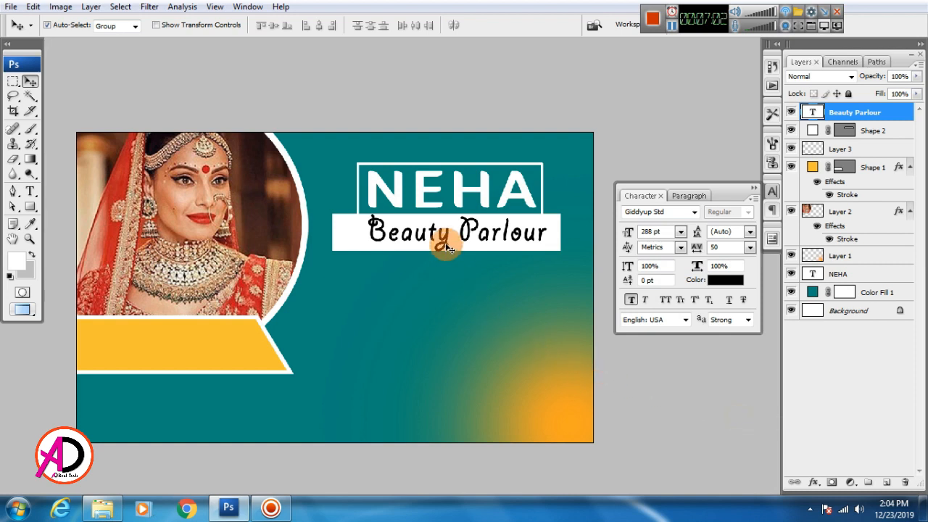
left_click_drag(435, 243, 432, 248)
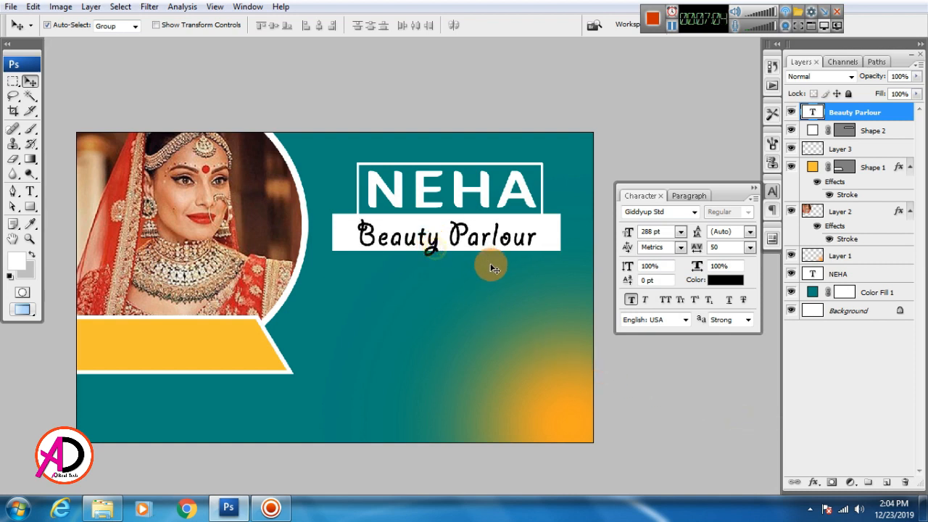
key("Up")
key("Up")
key("Up")
key("Up")
key("Up")
key("Up")
key("Up")
key("Up")
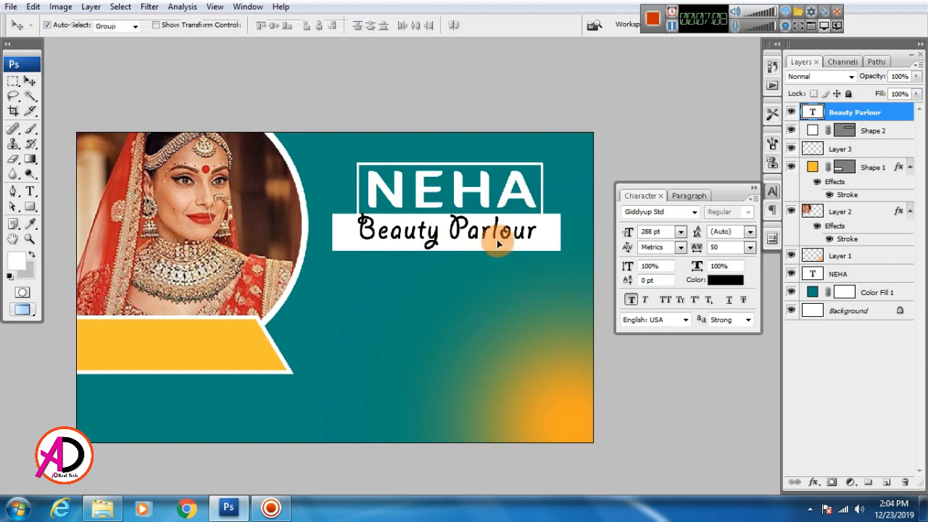
Scale Beauty Parlour down to 90%, then select the white bar for transforming.
key("ctrl+t")
left_click_drag(538, 204, 529, 212)
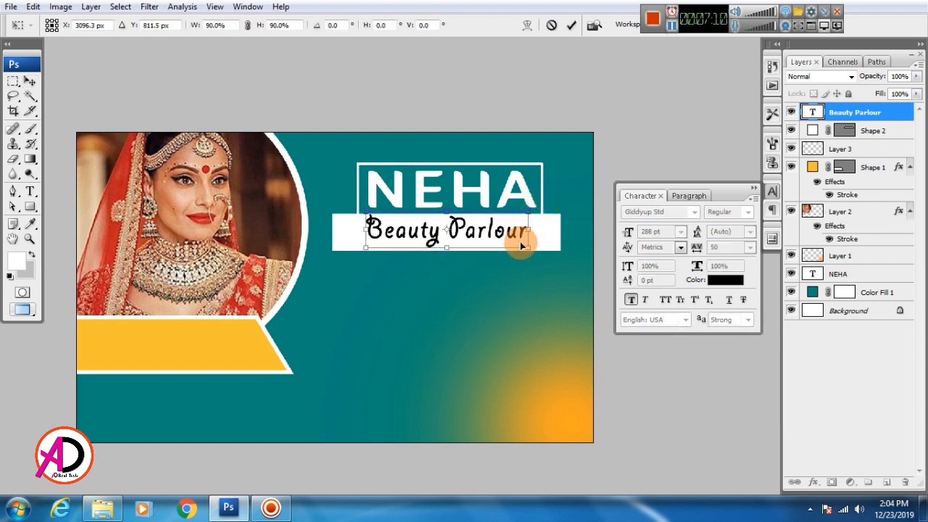
key("Down")
key("Down")
key("Down")
key("Down")
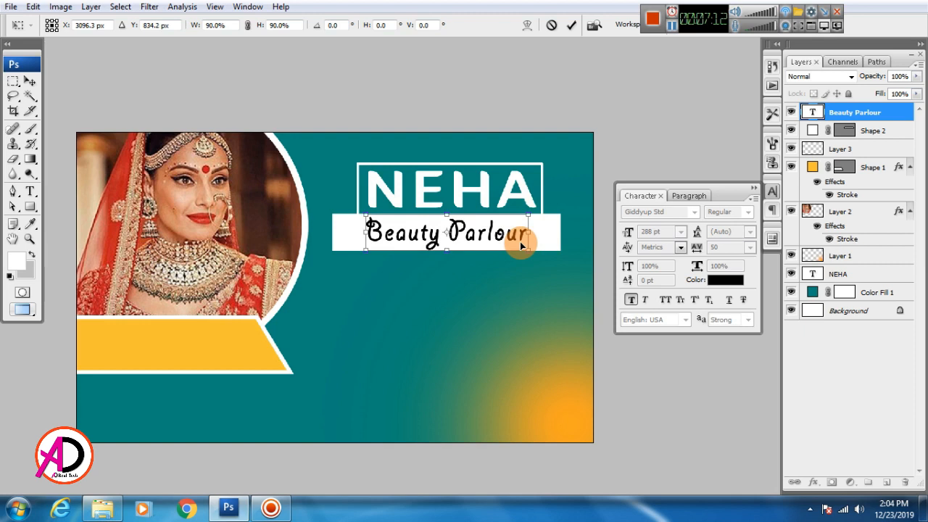
key("Return")
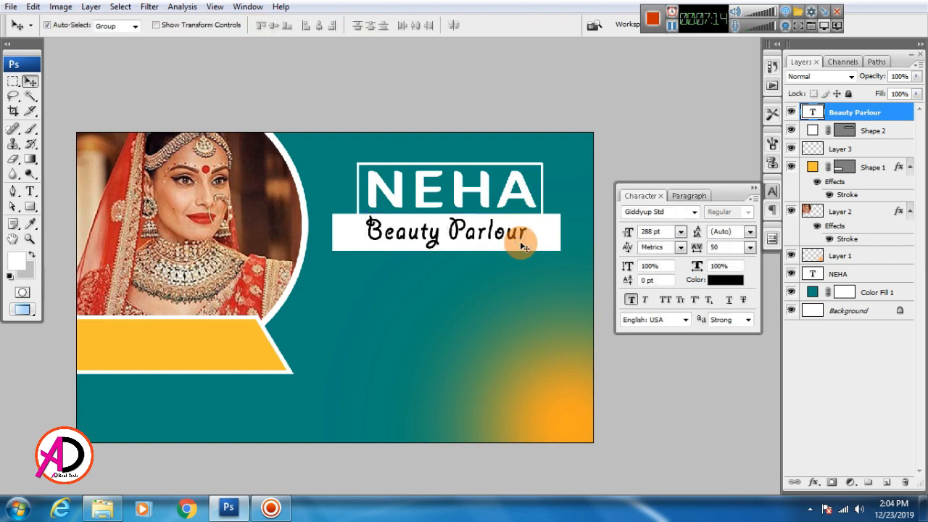
left_click(540, 242)
key("ctrl+t")
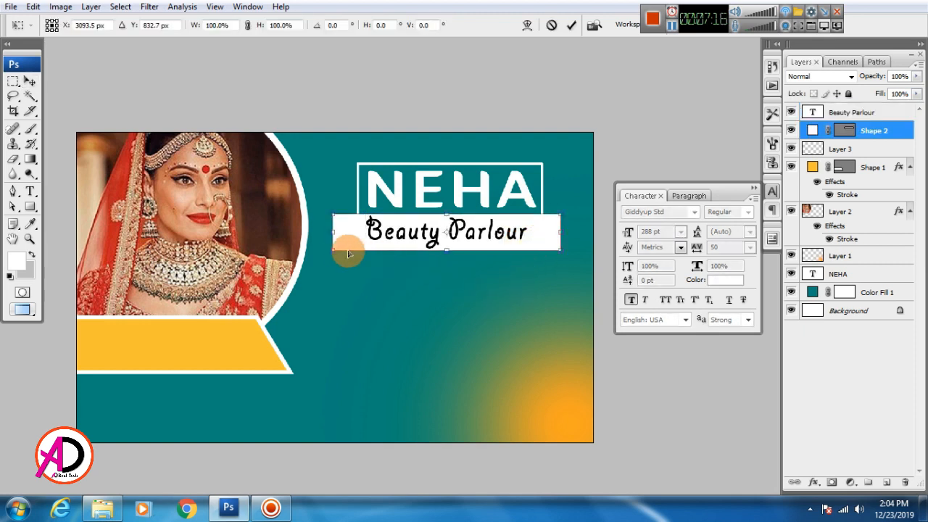
Trim the white bar's left end inward and commit the resize.
left_click_drag(330, 235, 341, 233)
key("Return")
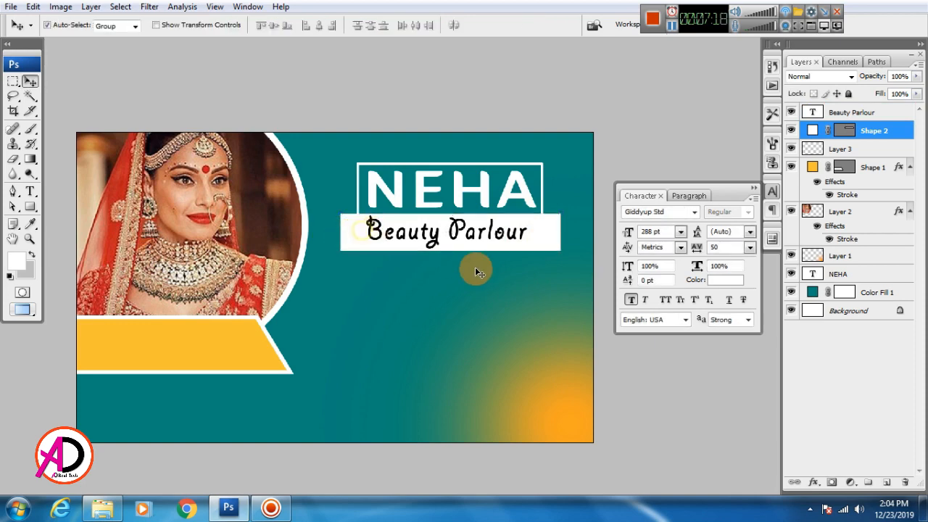
scroll(486, 327, "down", 3)
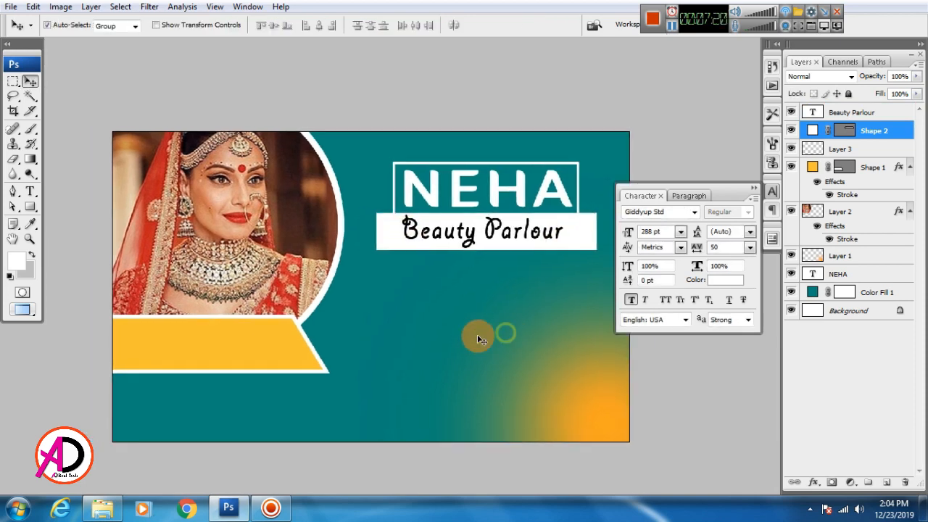
scroll(475, 358, "up", 4)
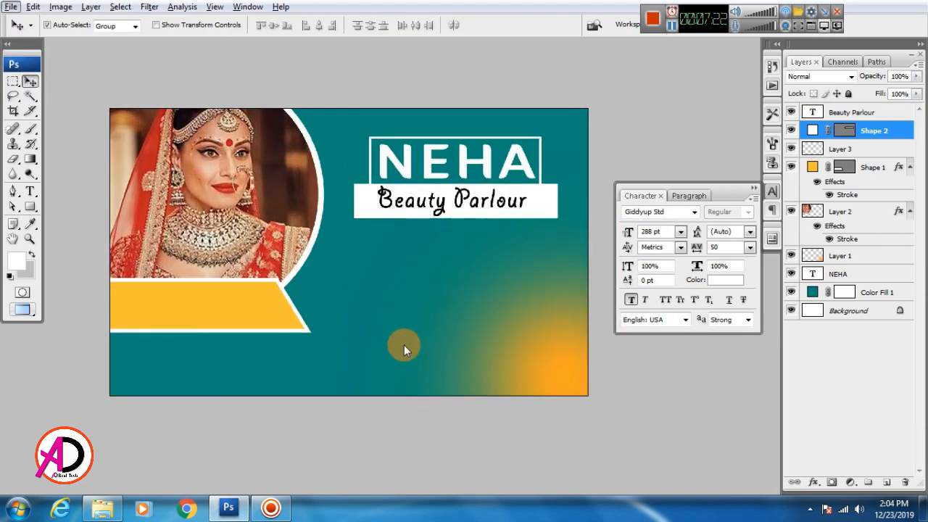
Thin Shape 1's white Stroke effect on the yellow bar to 16 px.
left_click(265, 312)
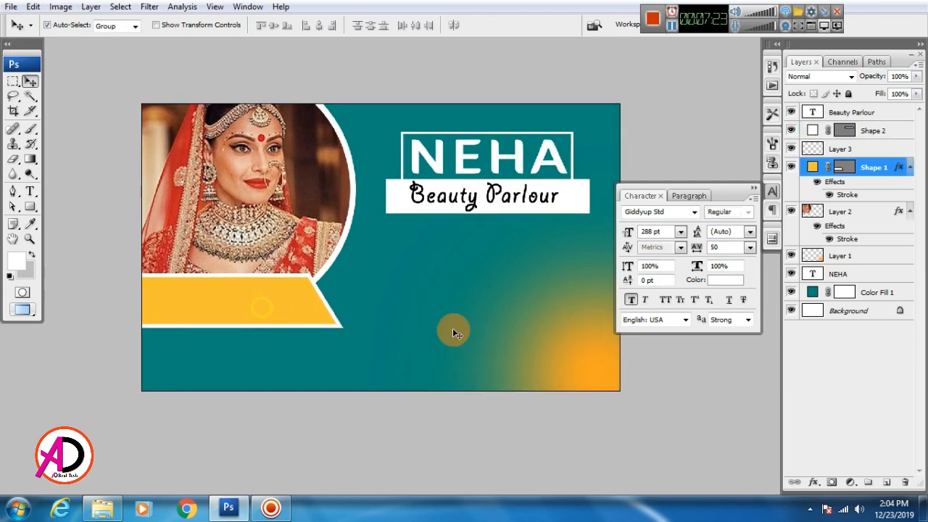
double_click(847, 194)
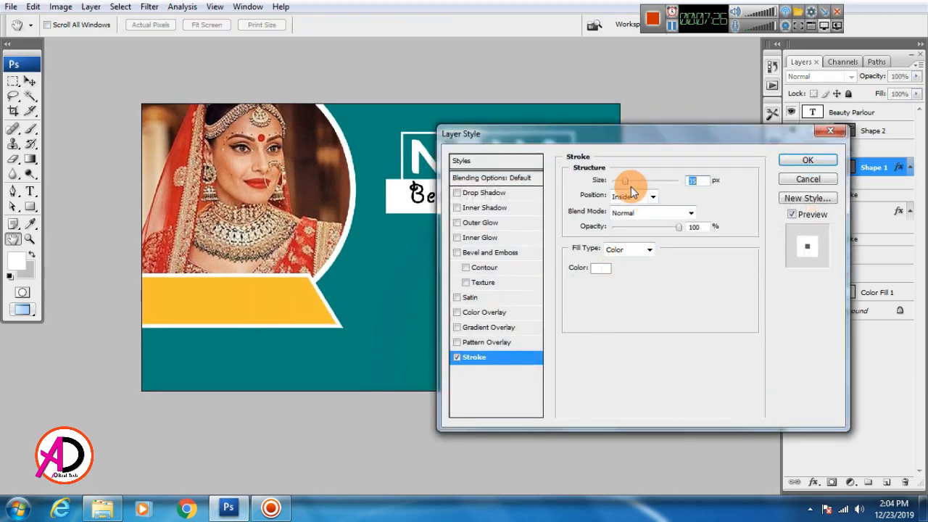
left_click_drag(623, 187, 622, 188)
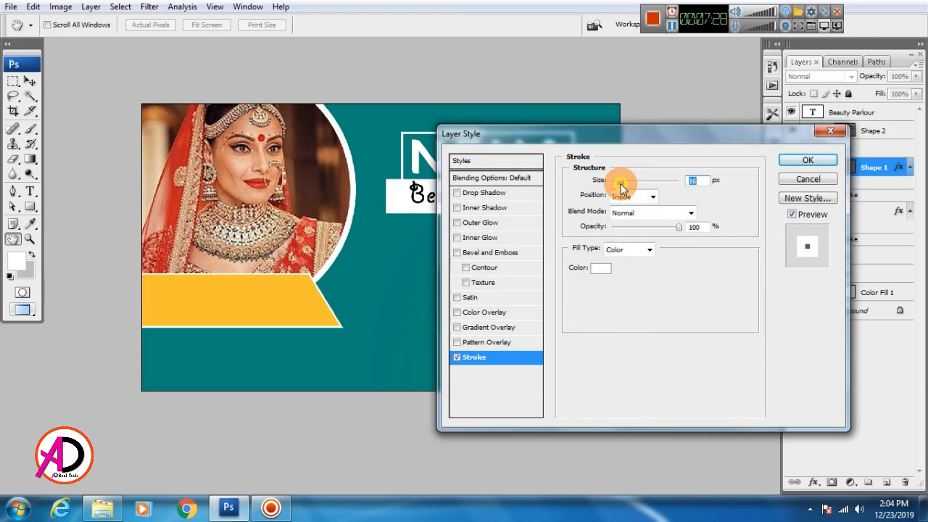
left_click(803, 160)
left_click_drag(421, 328, 382, 401)
scroll(435, 358, "up", 2)
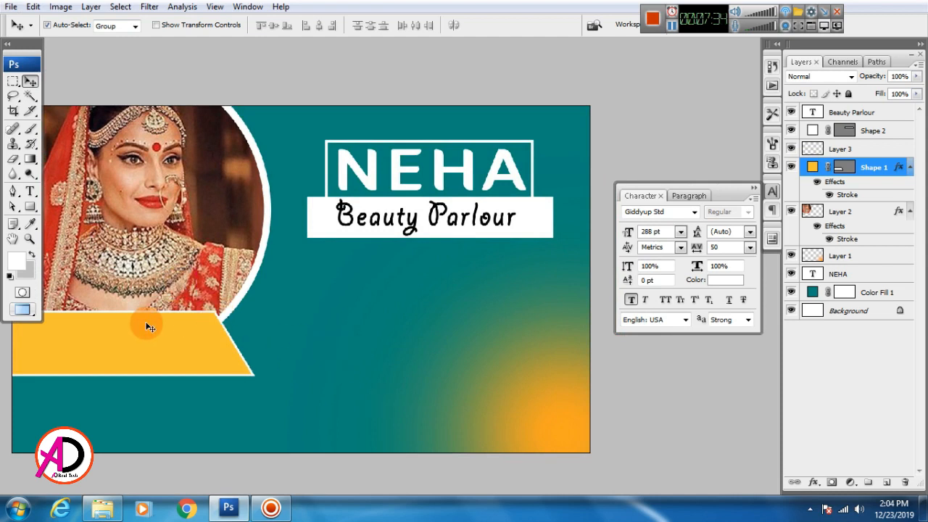
Draw a white rounded square with 50 px corner radius below the title.
left_click(33, 212)
left_click(102, 215)
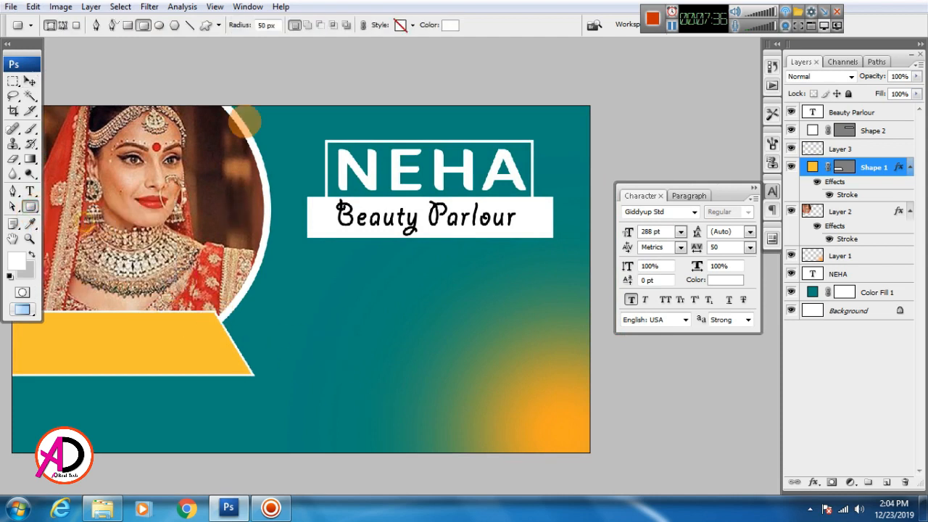
left_click(266, 25)
left_click_drag(294, 287, 366, 357)
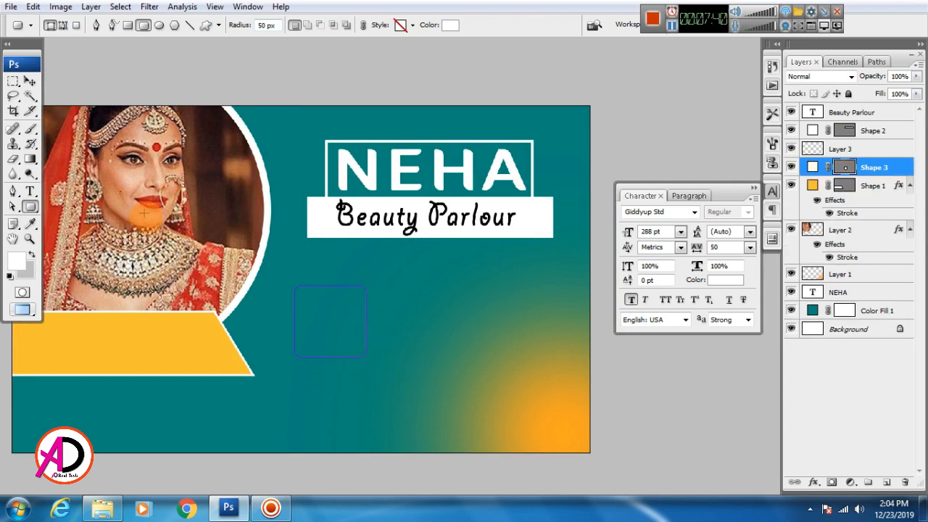
Rotate the white square to about -54.7° and move it into place.
left_click(30, 81)
left_click(394, 295)
left_click(356, 309)
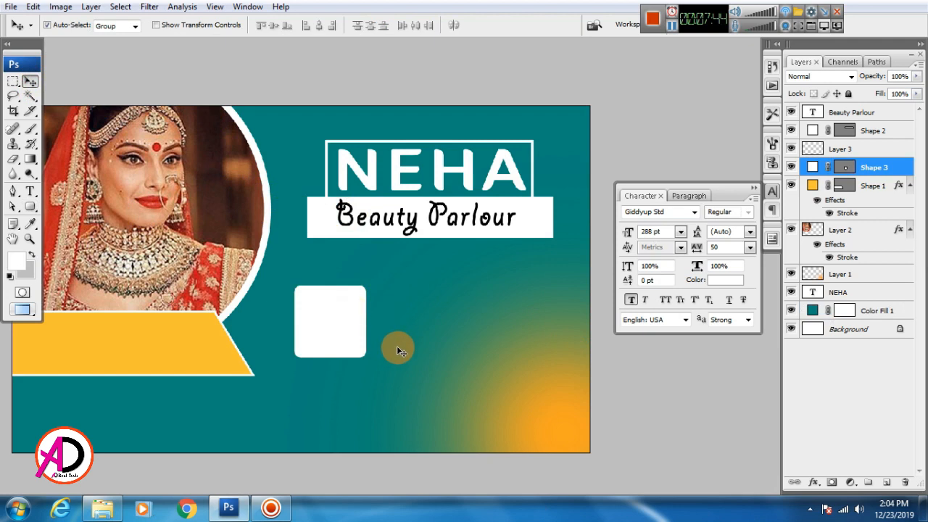
key("ctrl+t")
left_click_drag(397, 346, 377, 283)
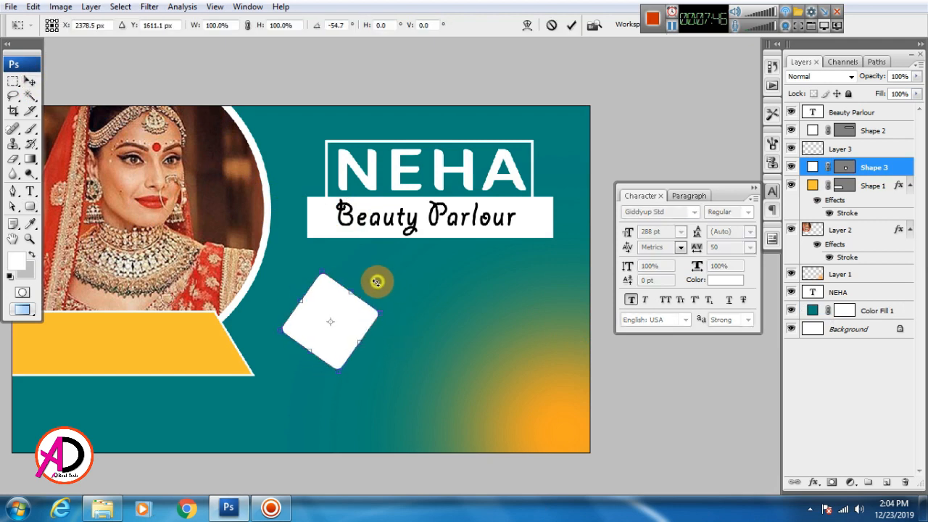
key("Return")
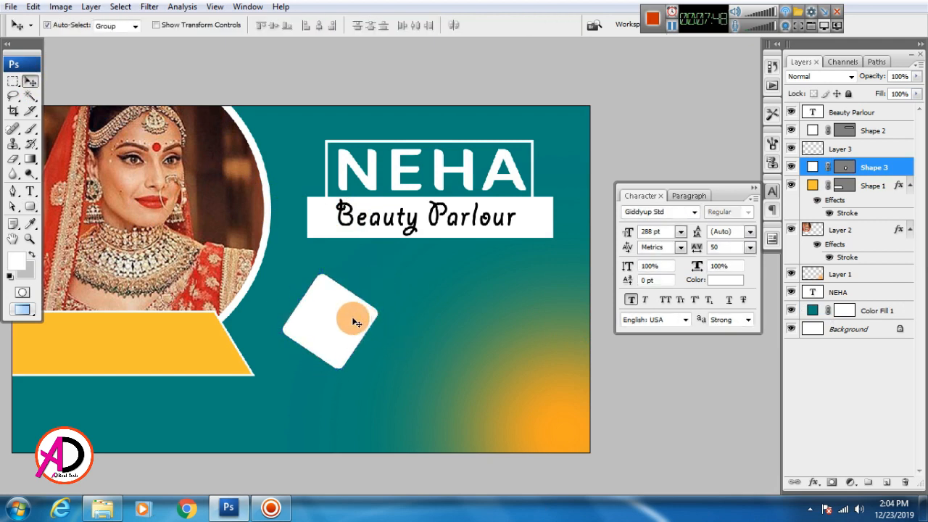
left_click_drag(356, 319, 410, 322)
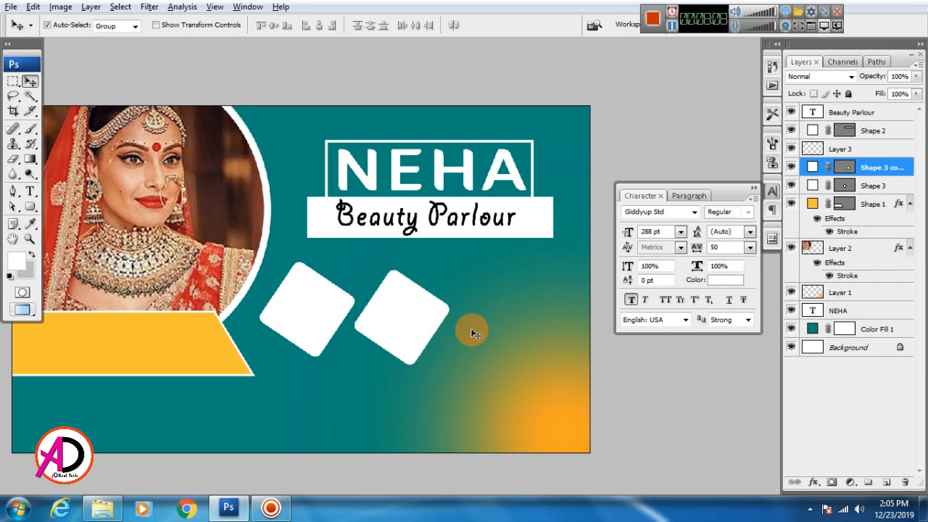
Add a third tilted square copy to the right and space all three evenly.
key("Left")
key("Left")
key("Left")
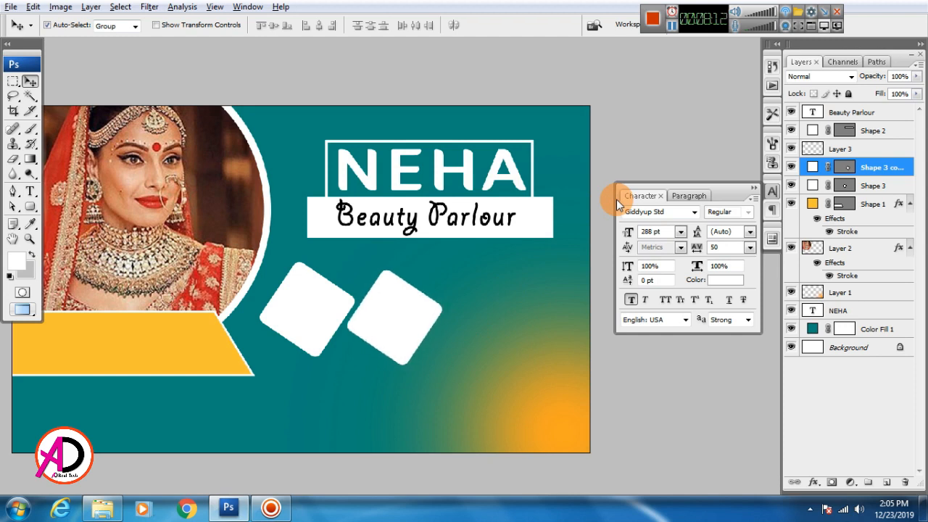
left_click_drag(419, 400, 420, 355)
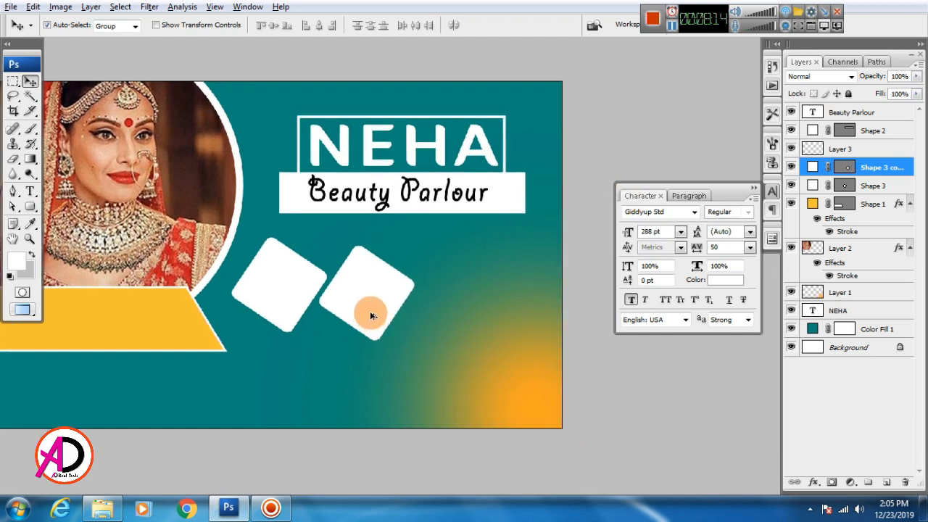
left_click_drag(370, 316, 487, 321)
left_click_drag(383, 311, 404, 311)
left_click_drag(311, 304, 321, 298)
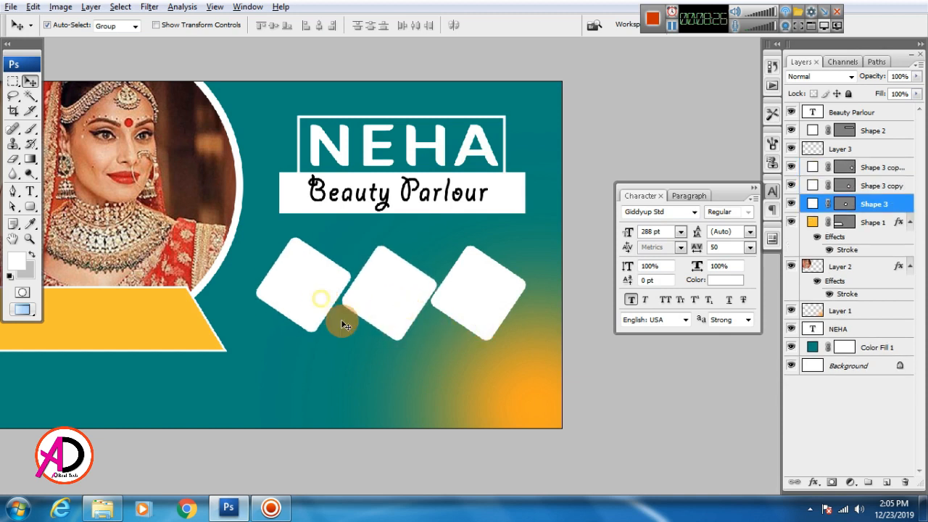
left_click_drag(422, 379, 491, 363)
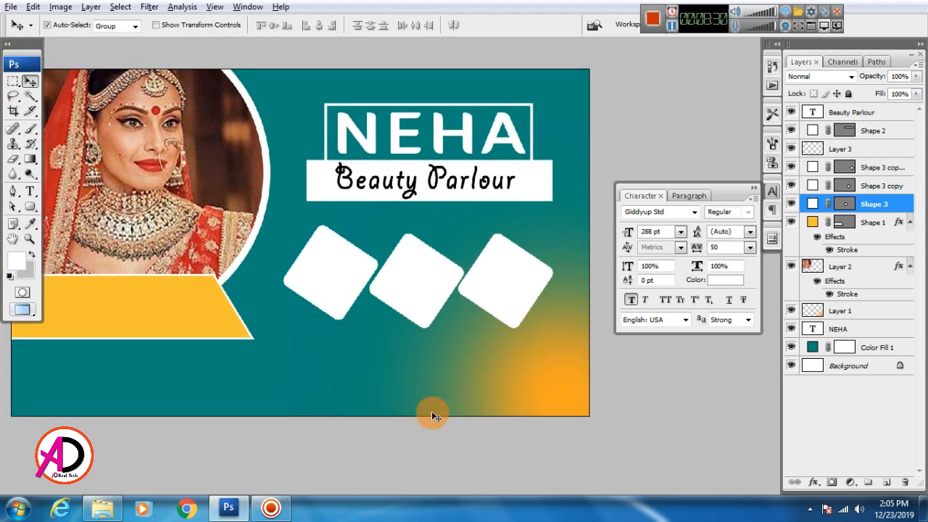
Duplicate the middle square, shrink the copy, and tuck it between the large squares.
left_click_drag(414, 248, 392, 381)
key("ctrl+t")
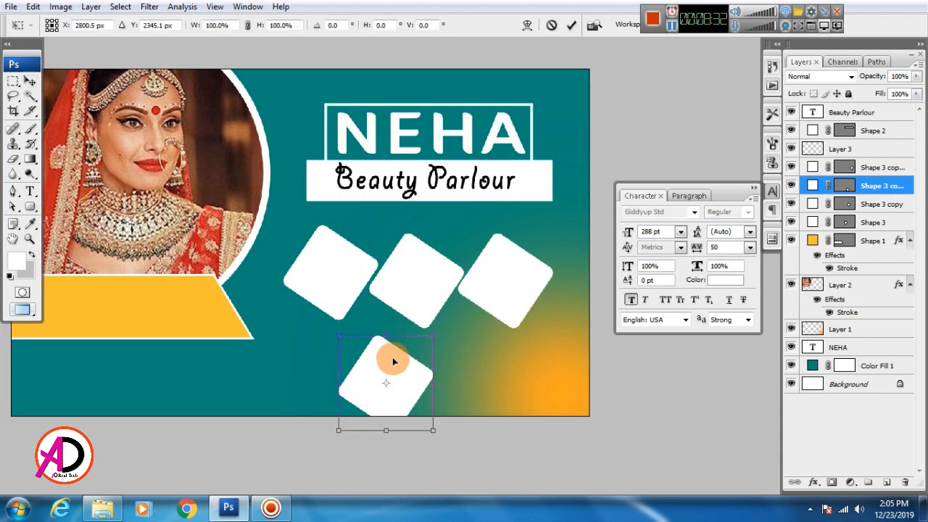
left_click_drag(426, 330, 375, 317)
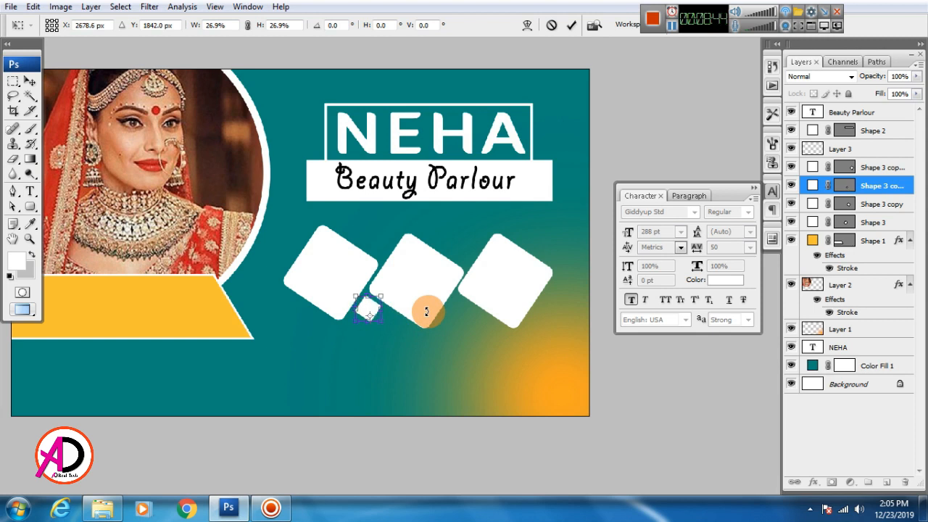
key("Return")
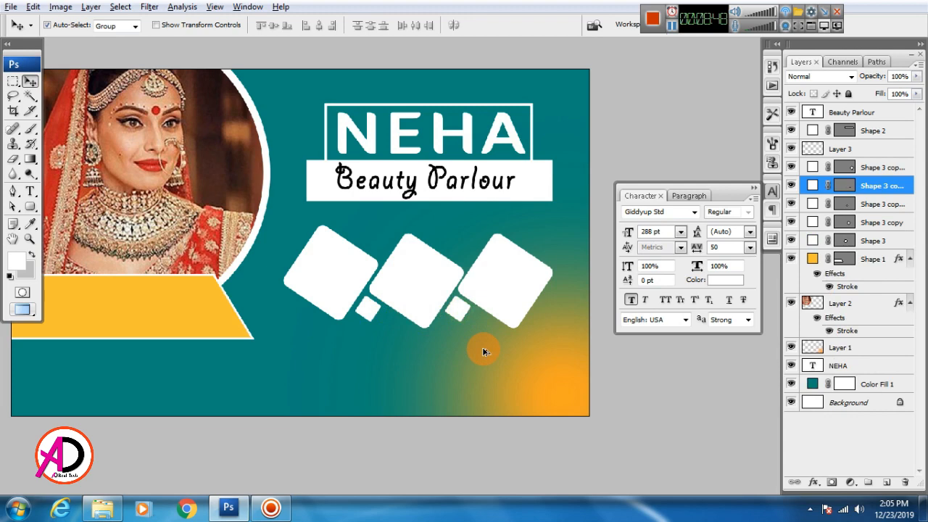
scroll(484, 352, "down", 2)
left_click_drag(500, 371, 498, 360)
left_click(375, 290)
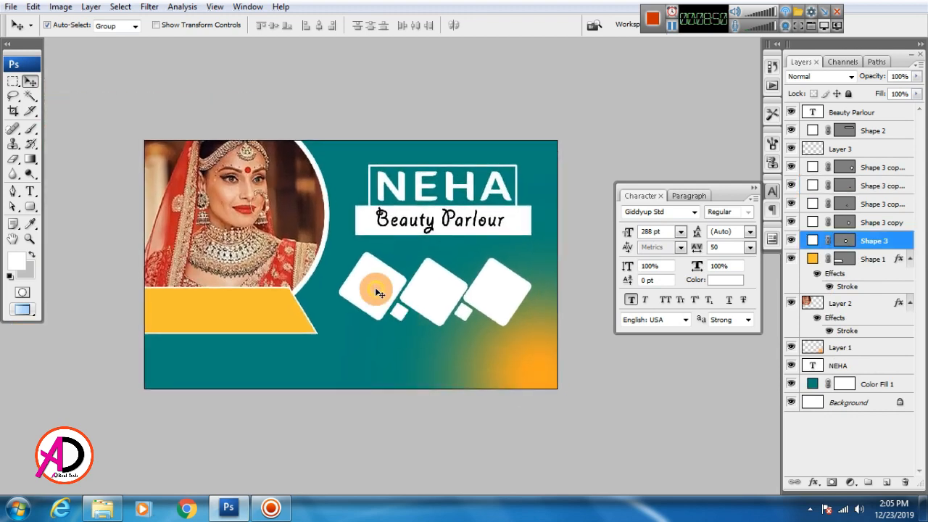
Bring images.jpg into the banner and enlarge it over the leftmost square.
left_click(103, 508)
left_click(410, 335)
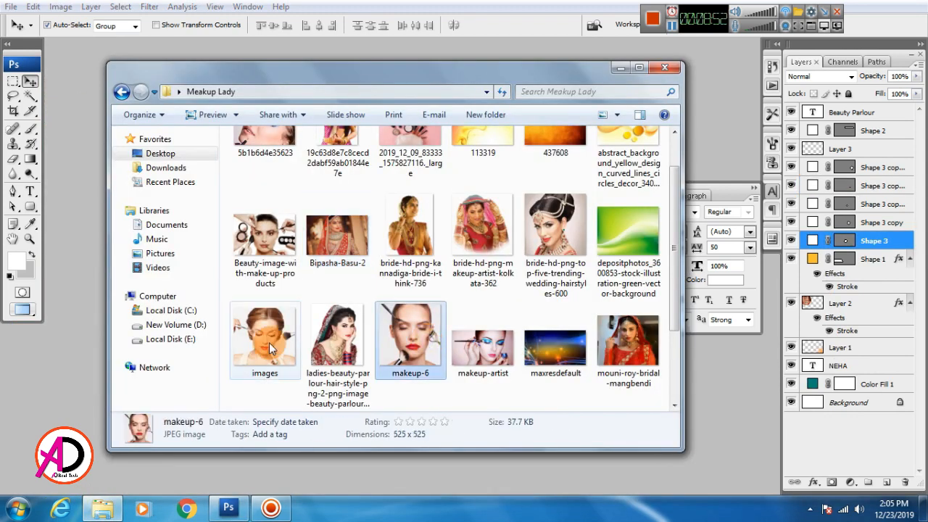
left_click_drag(269, 342, 398, 343)
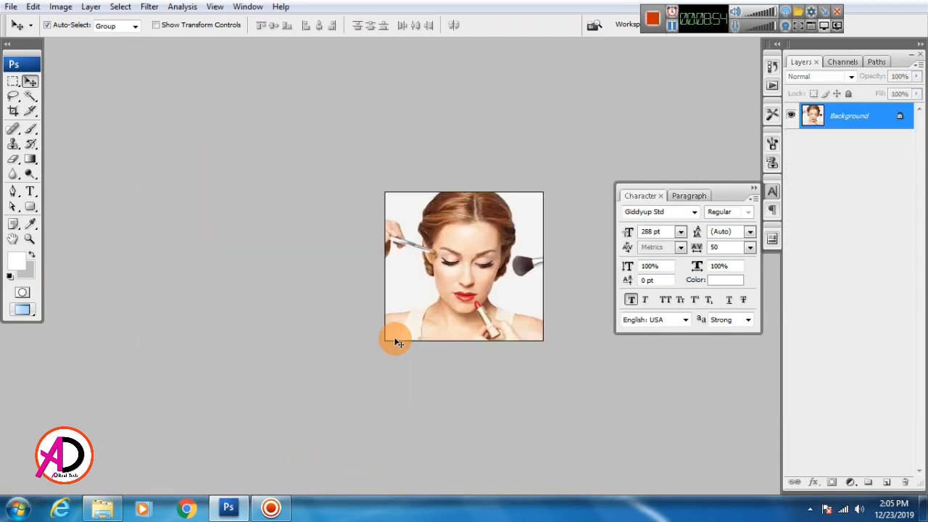
key("ctrl+Tab")
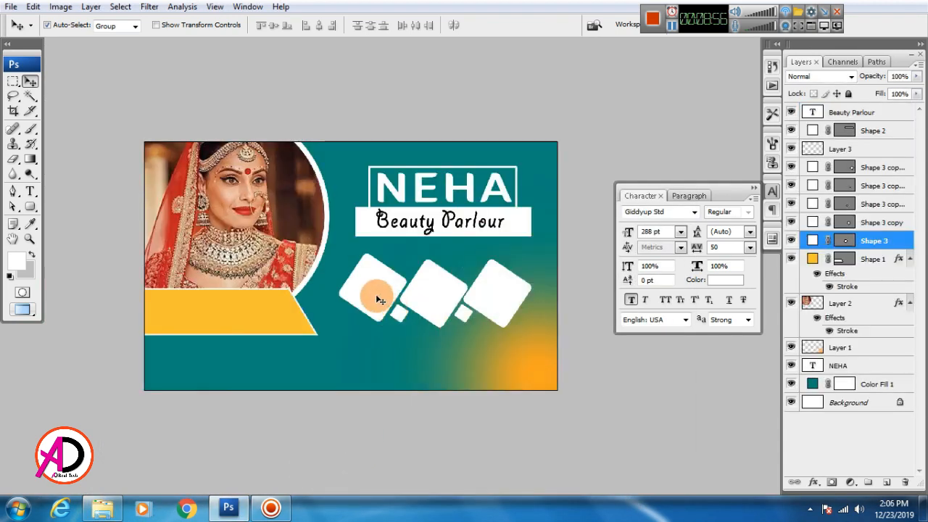
left_click_drag(379, 305, 380, 308)
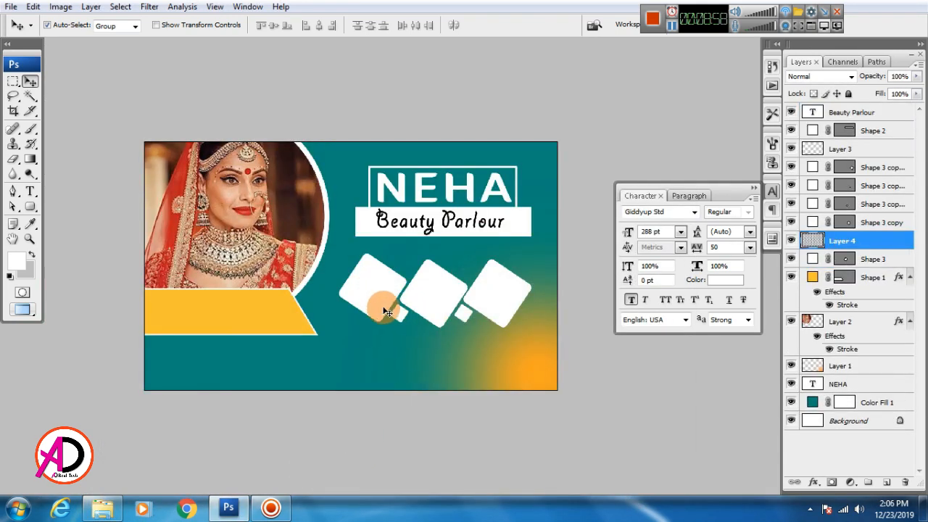
key("ctrl+t")
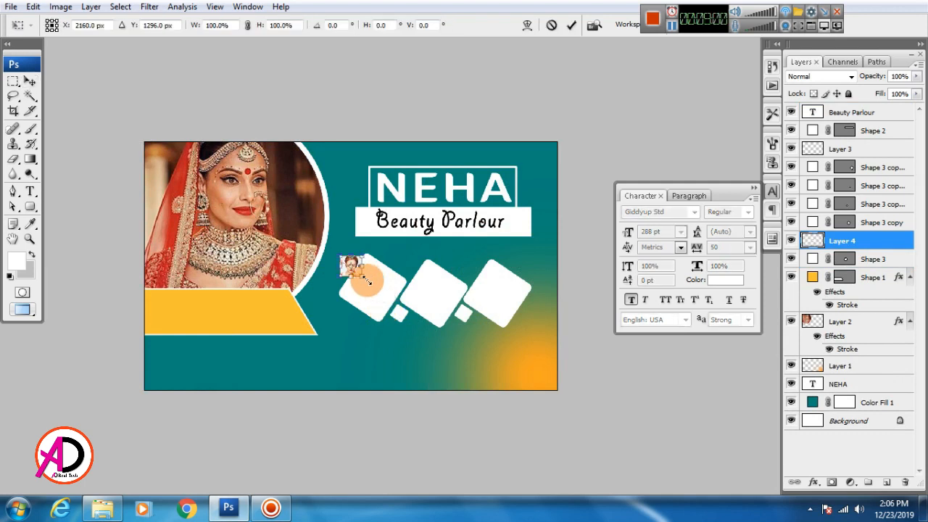
left_click_drag(363, 278, 379, 301)
key("Return")
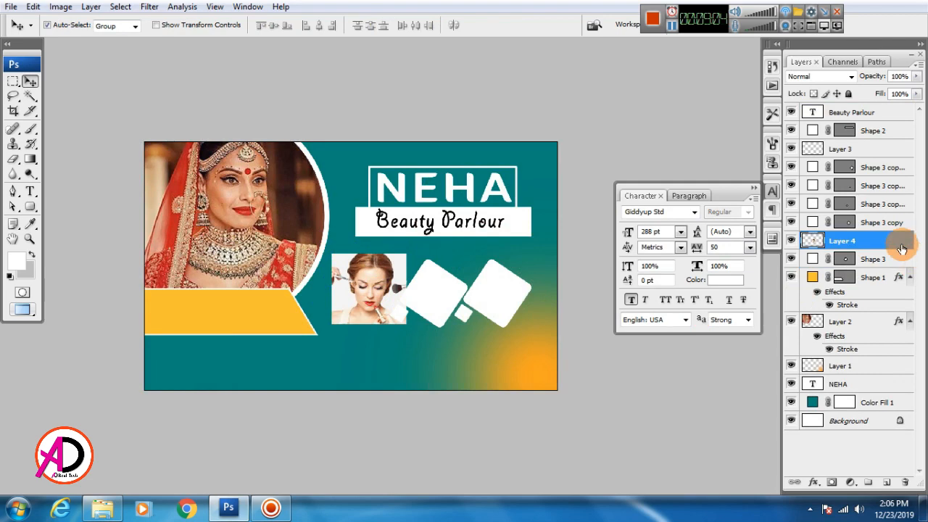
Clip the photo layer to the square beneath and merge them with Ctrl+E.
right_click(901, 249)
left_click(818, 329)
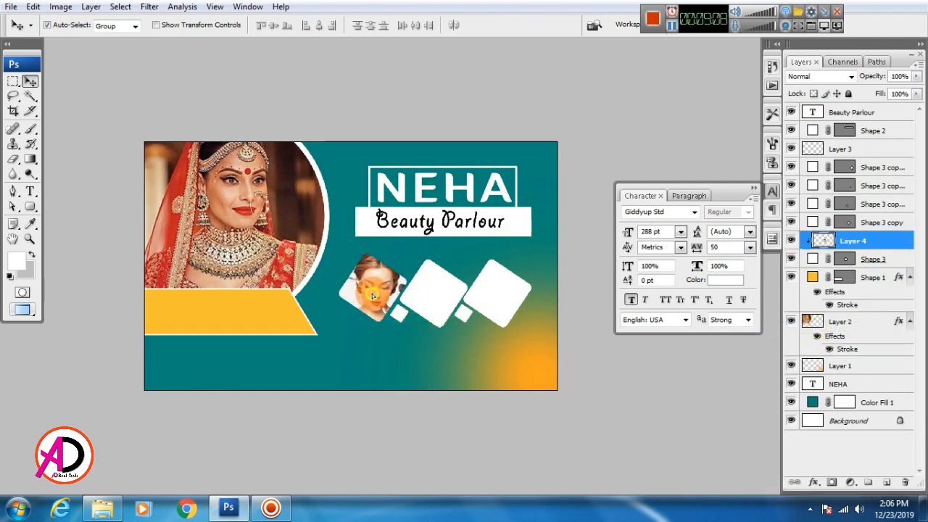
left_click(881, 260, "shift")
key("ctrl+e")
left_click(439, 305)
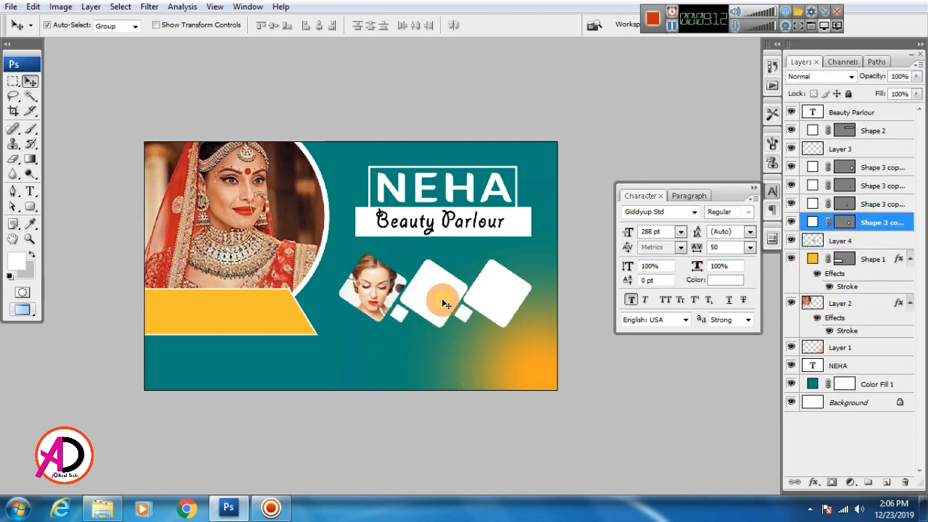
Open the Beauty-image-with-make-up-products photo and select all of it.
left_click(105, 510)
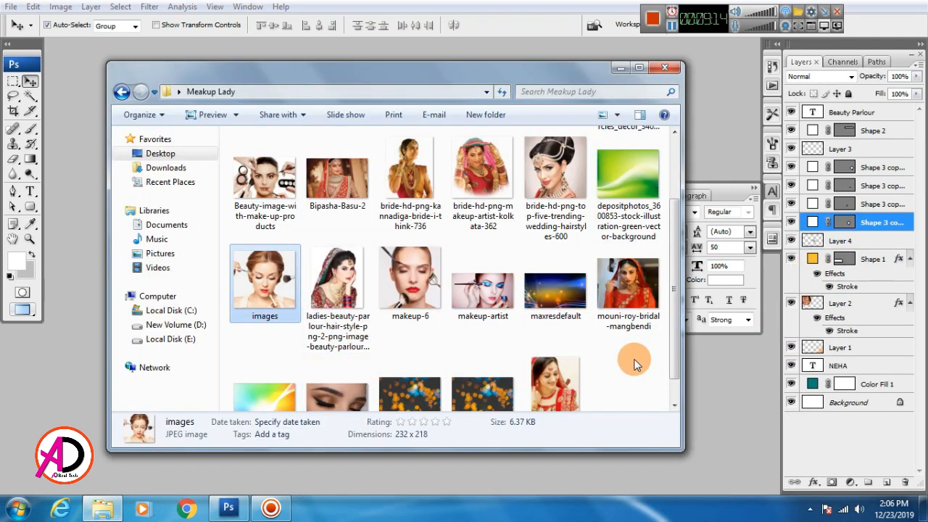
left_click(281, 224)
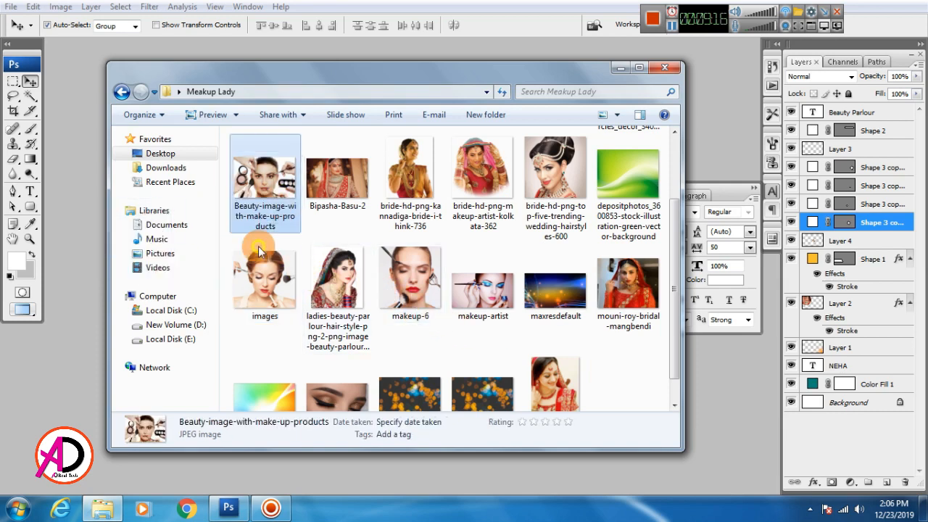
left_click_drag(483, 290, 68, 342)
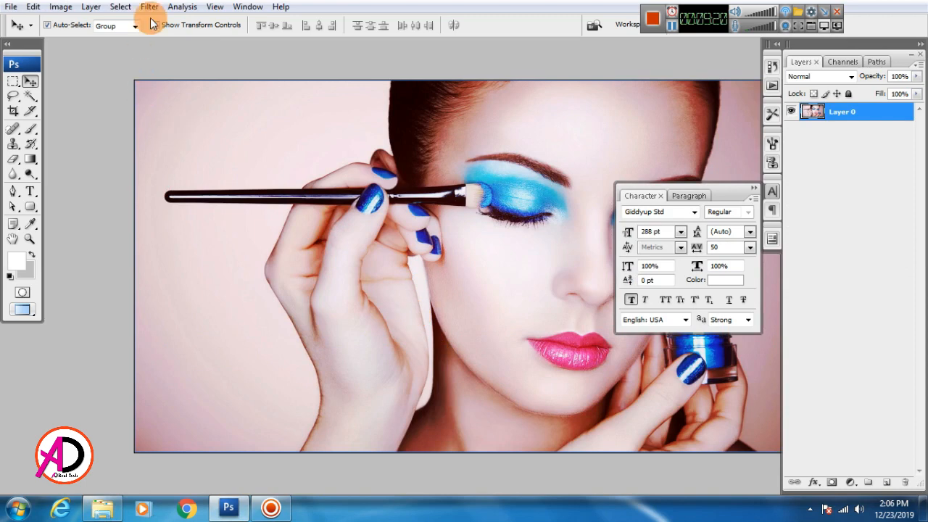
left_click(111, 12)
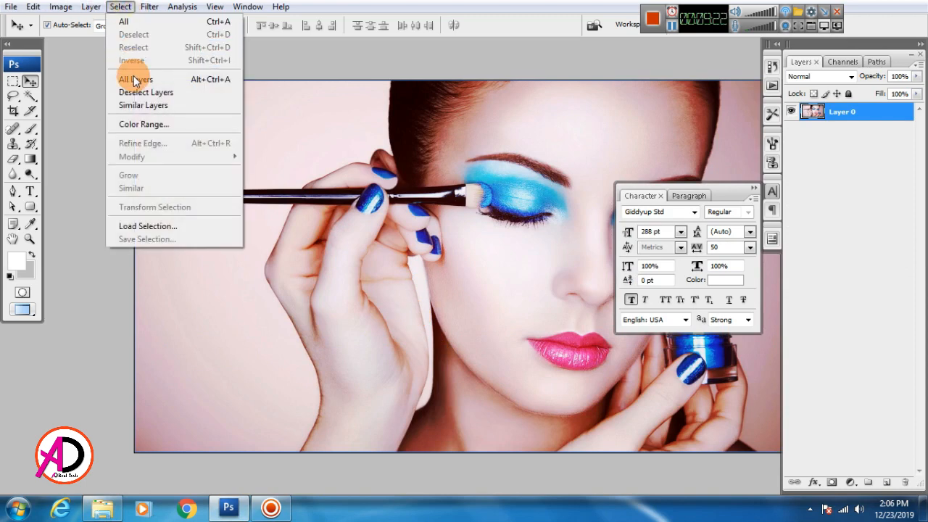
left_click(134, 22)
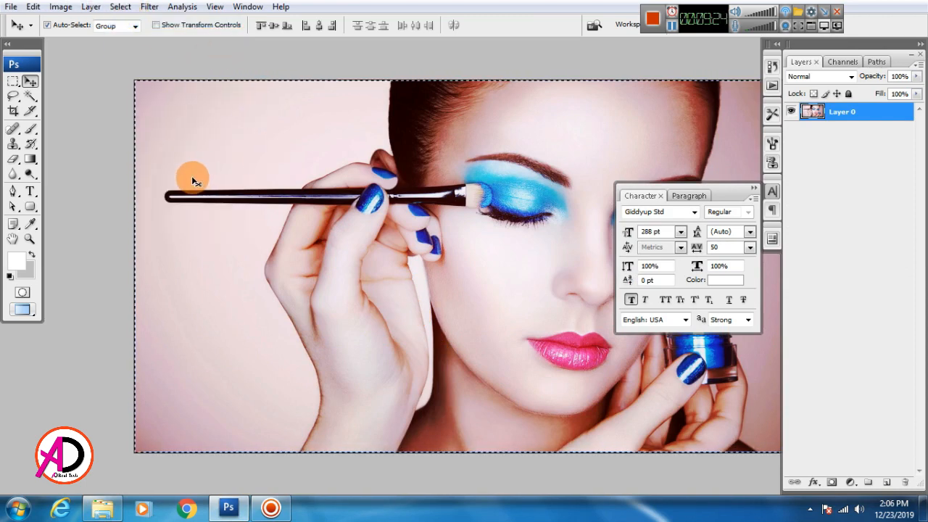
key("ctrl+Tab")
Paste the makeup photo into the banner and enlarge it over the middle square.
left_click_drag(428, 343, 400, 345)
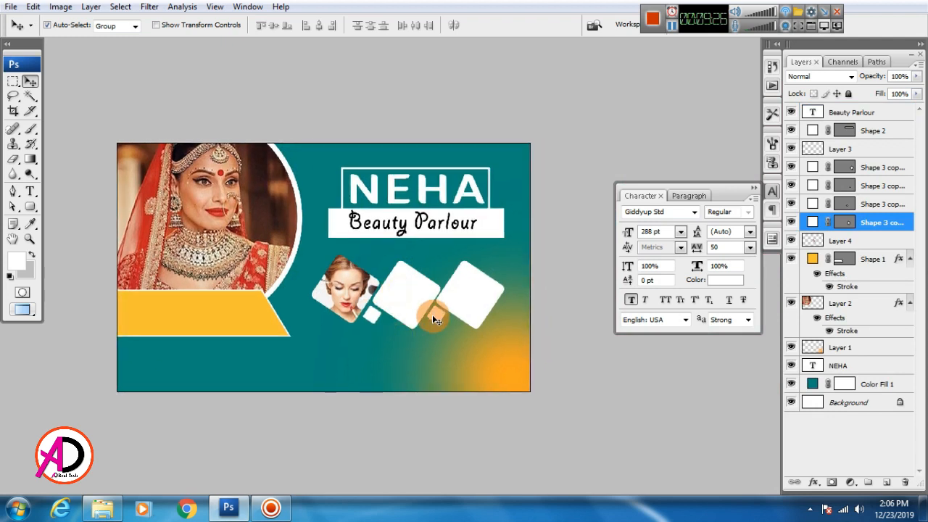
key("ctrl+v")
left_click_drag(411, 310, 404, 291)
key("ctrl+t")
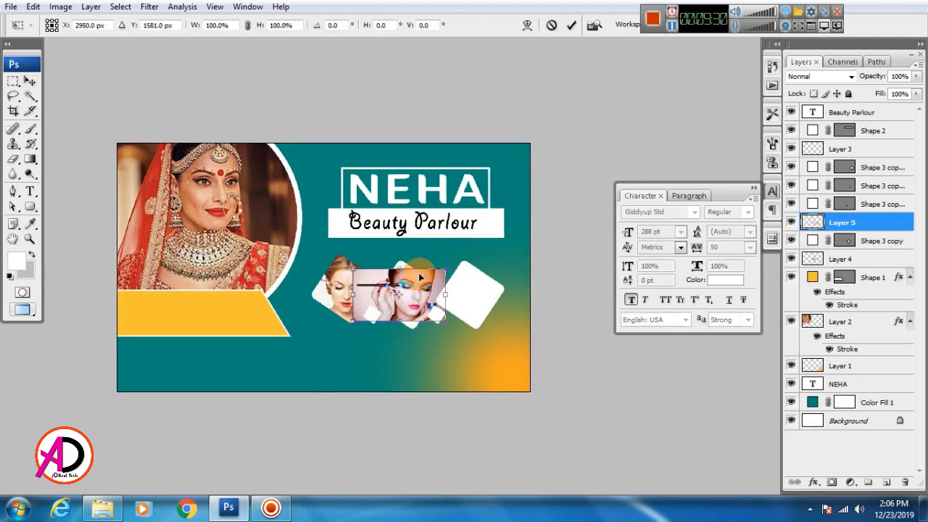
left_click_drag(446, 268, 420, 280)
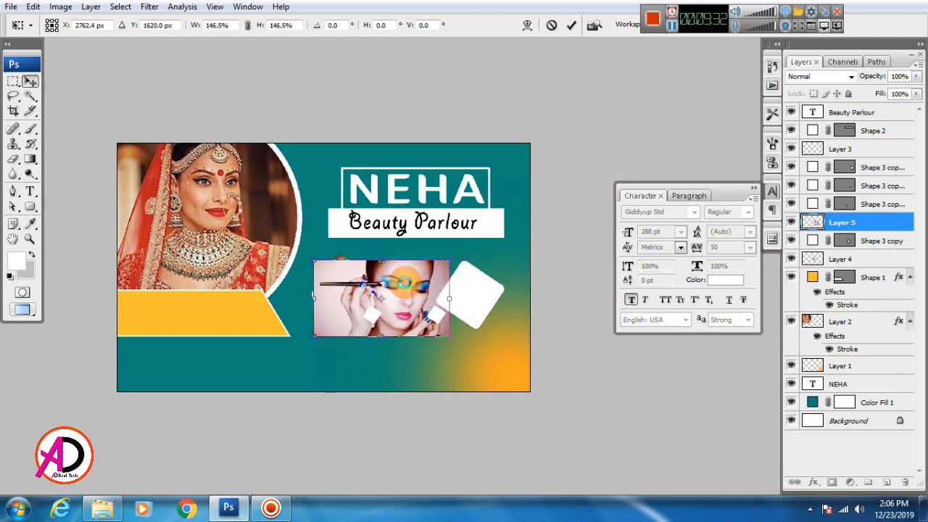
key("Return")
Clip Layer 5 into the middle square, reposition it, and merge with the shape layer.
right_click(863, 221)
left_click(787, 330)
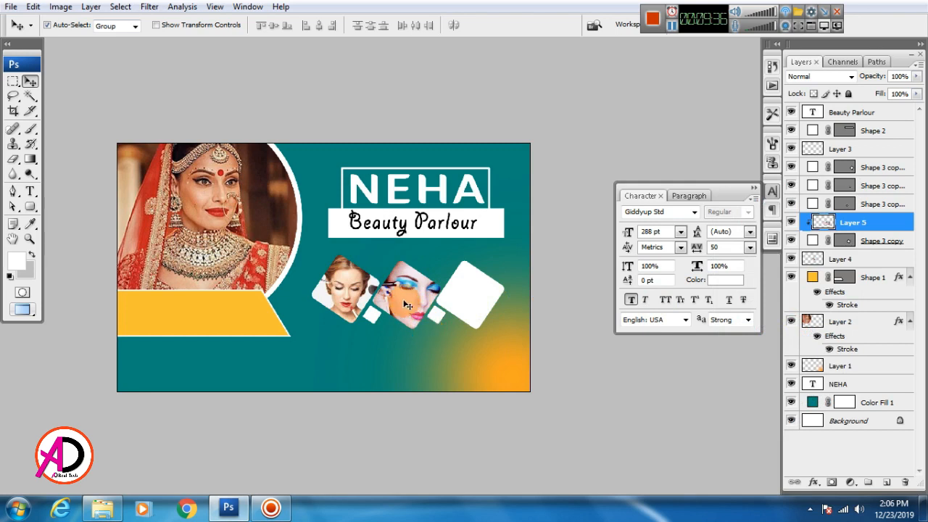
left_click_drag(408, 305, 416, 303)
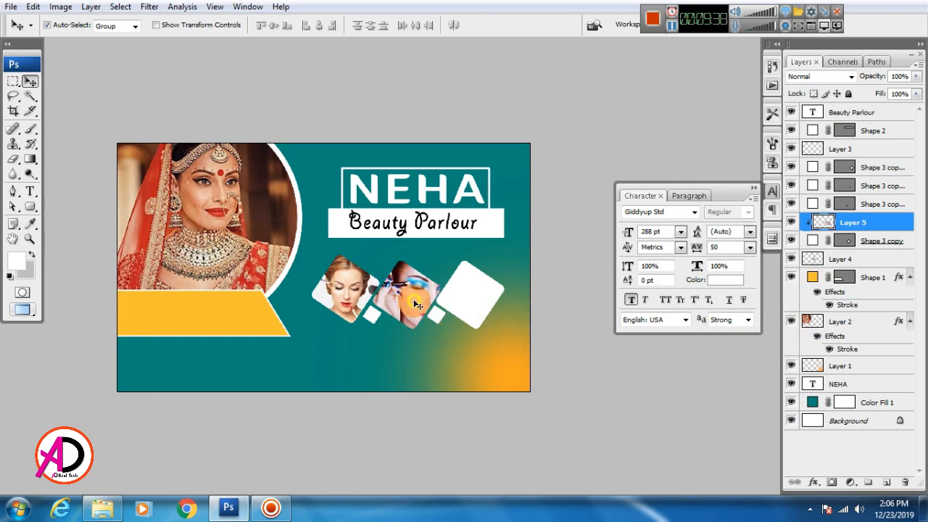
left_click(866, 239)
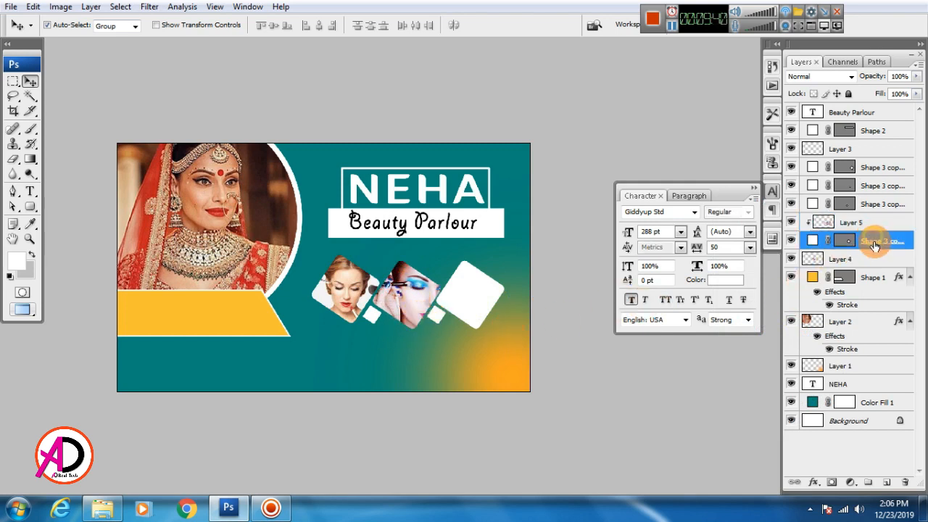
left_click(862, 226, "ctrl")
key("ctrl+e")
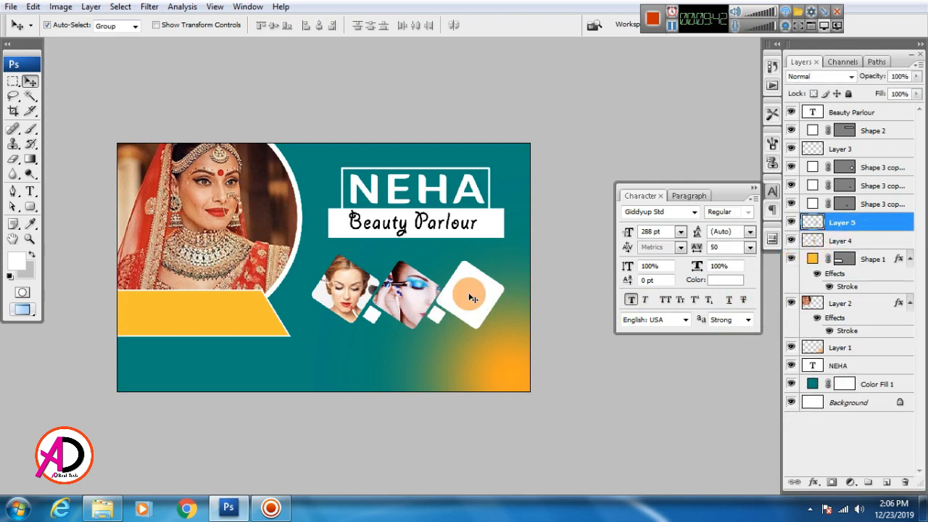
left_click(469, 295)
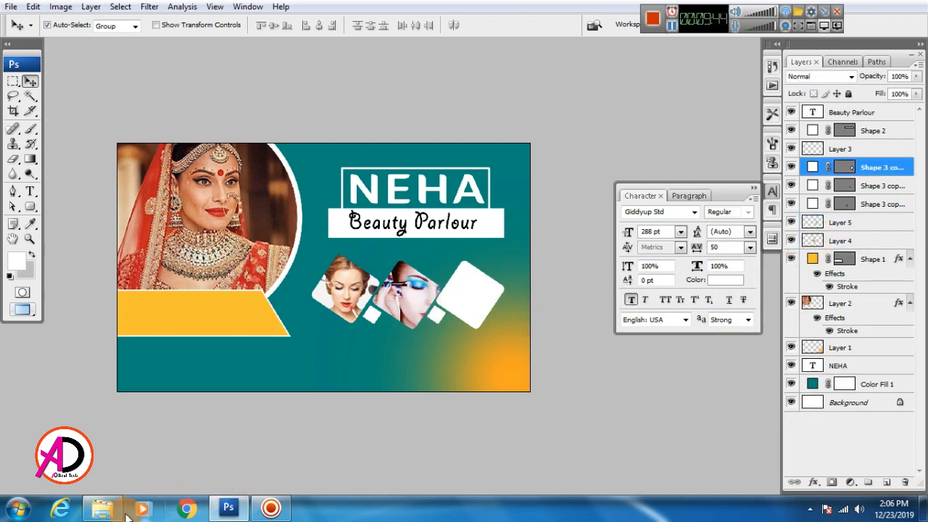
Copy the whole 'original' eye photo and paste it into the banner.
left_click(102, 508)
scroll(629, 363, "down", 1)
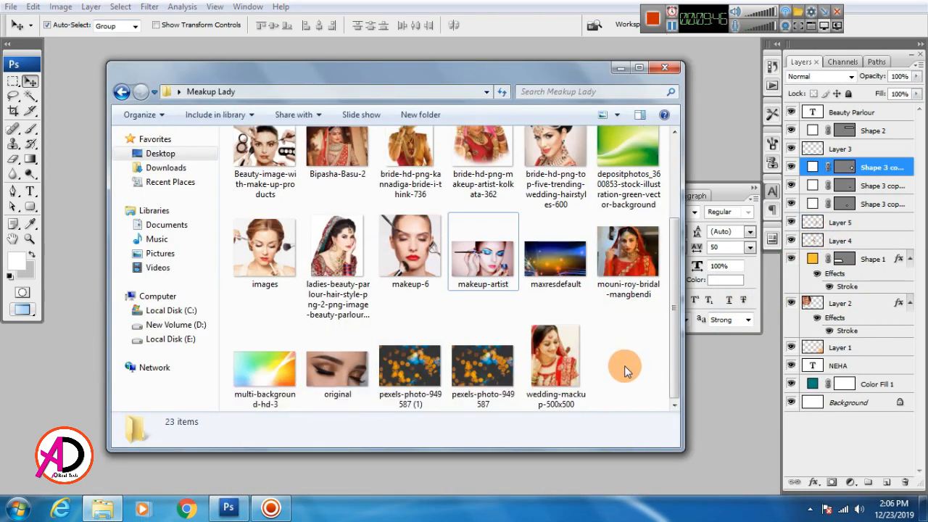
left_click_drag(341, 376, 376, 297)
key("ctrl+a")
key("ctrl+c")
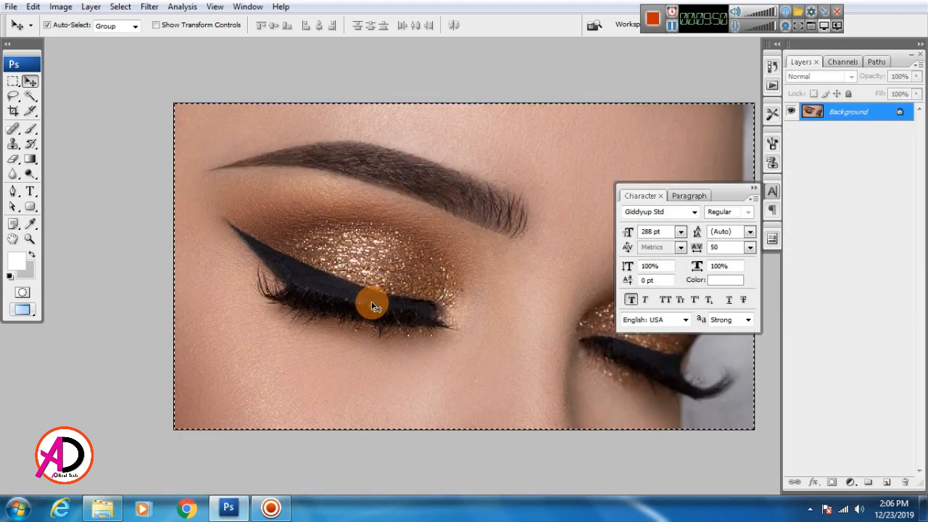
key("ctrl+w")
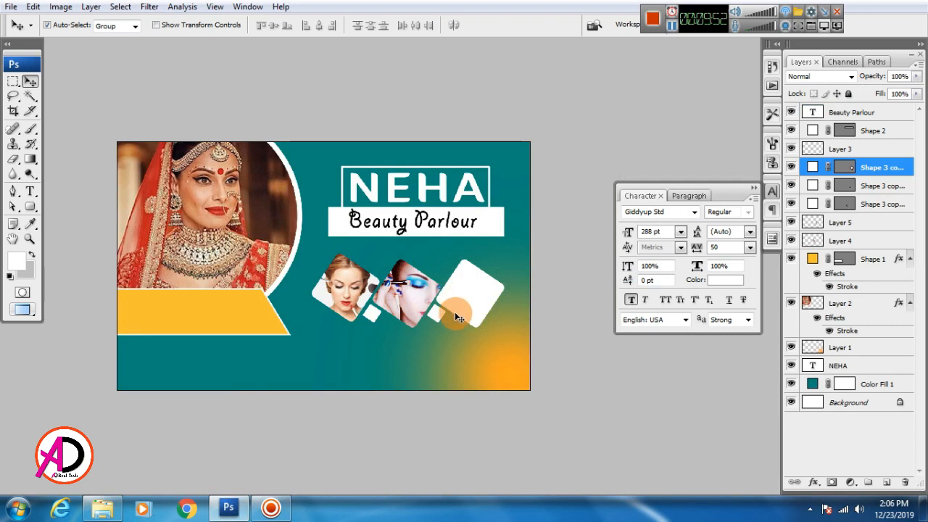
key("ctrl+v")
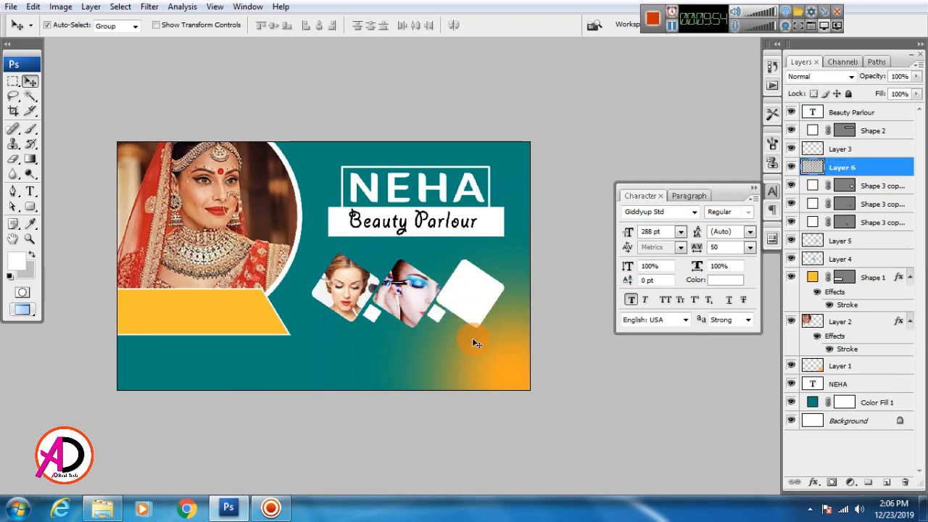
Clip the eye photo into the right square and resize it to fill the square.
left_click_drag(310, 266, 456, 295)
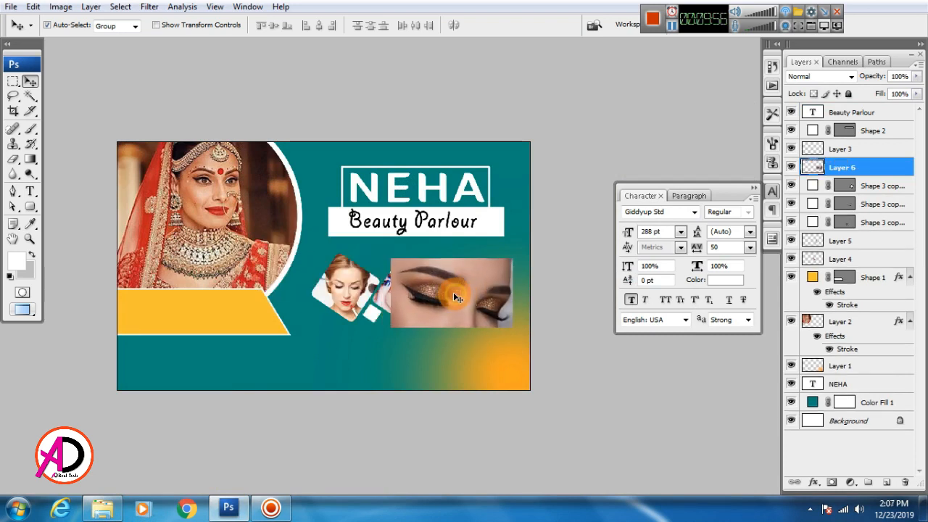
right_click(881, 171)
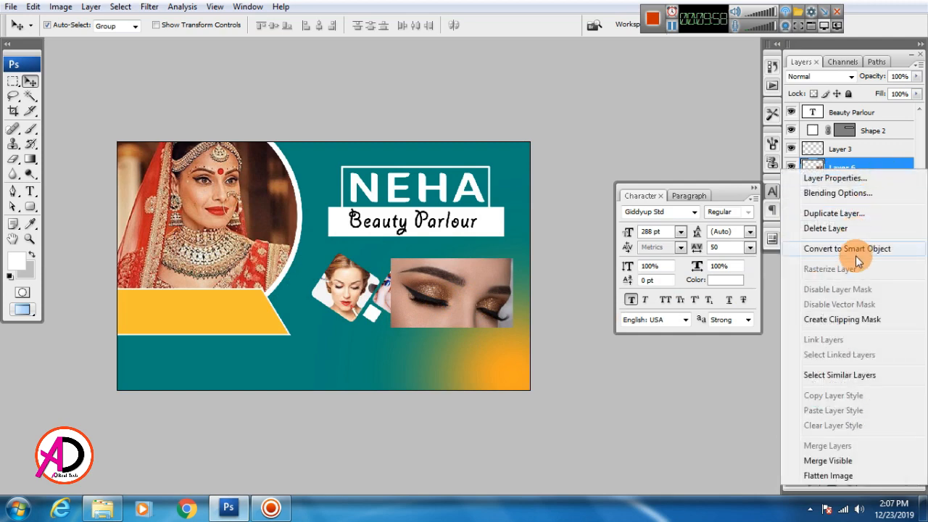
left_click(856, 319)
key("ctrl+t")
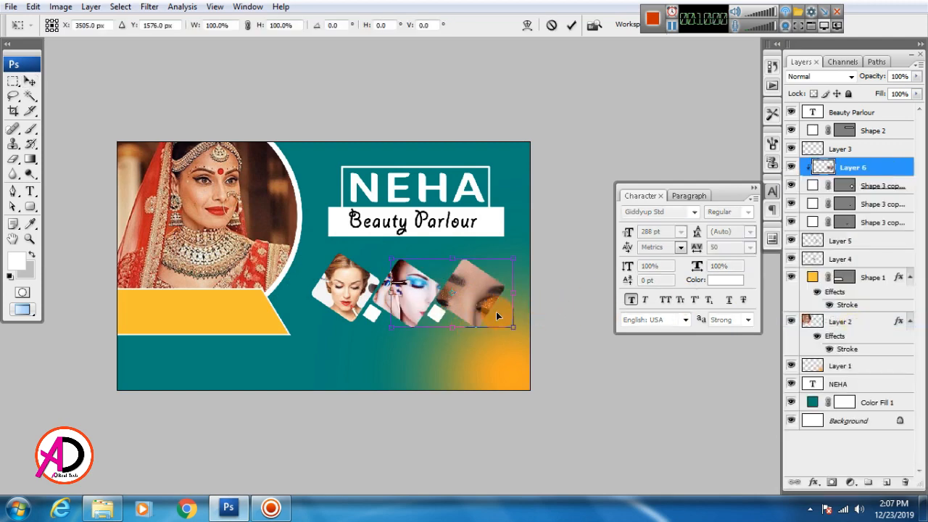
left_click_drag(478, 284, 498, 276)
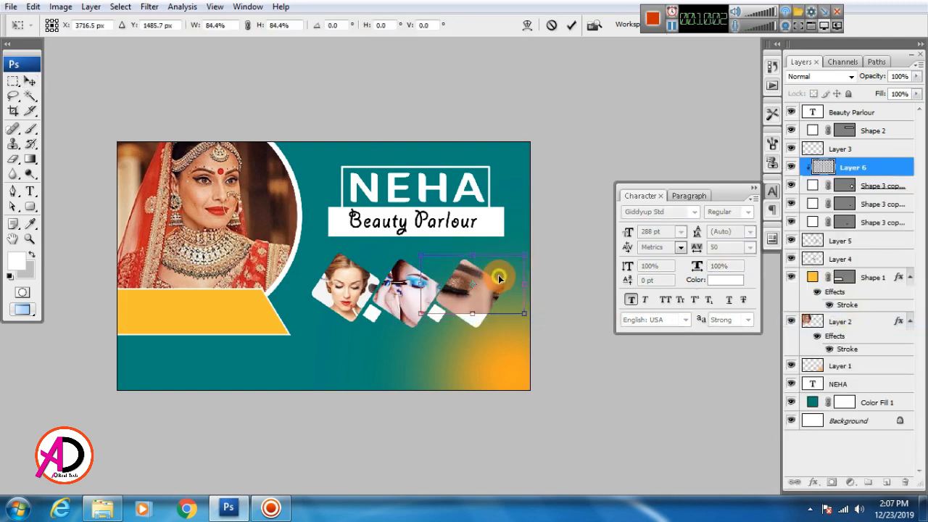
left_click_drag(528, 315, 545, 326)
left_click_drag(498, 306, 511, 321)
key("Return")
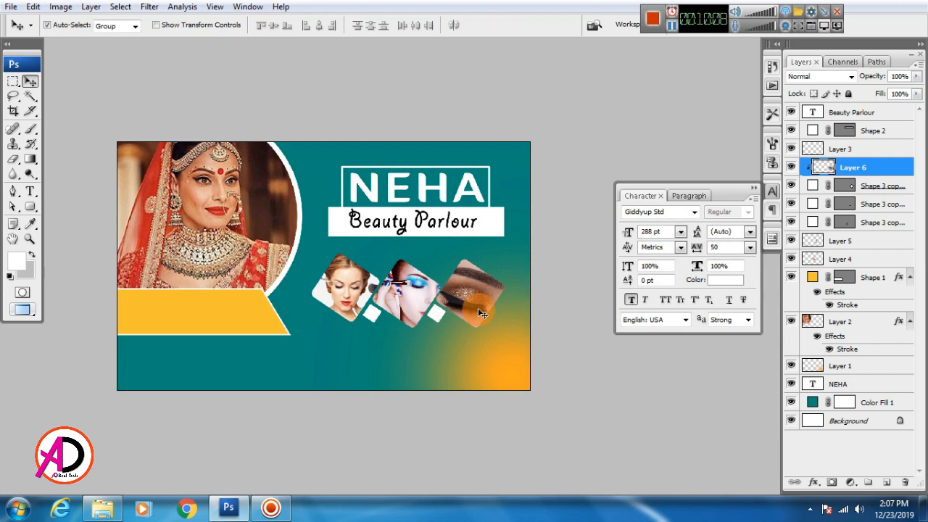
Merge the eye photo with its square shape and nudge the tile slightly right.
left_click_drag(399, 345, 398, 352)
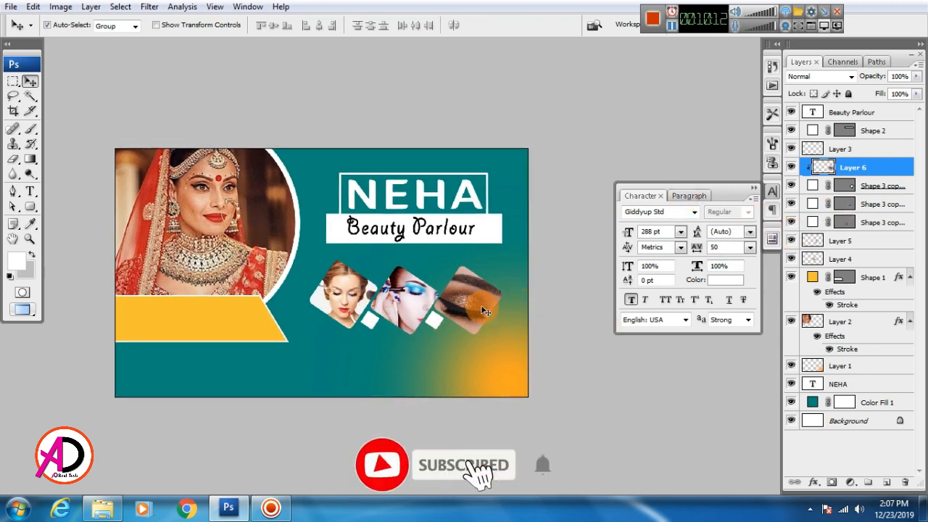
left_click(883, 188, "shift")
key("ctrl+e")
mouse_move(477, 306)
left_mouse_down()
mouse_move(488, 305)
mouse_move(477, 307)
left_mouse_up()
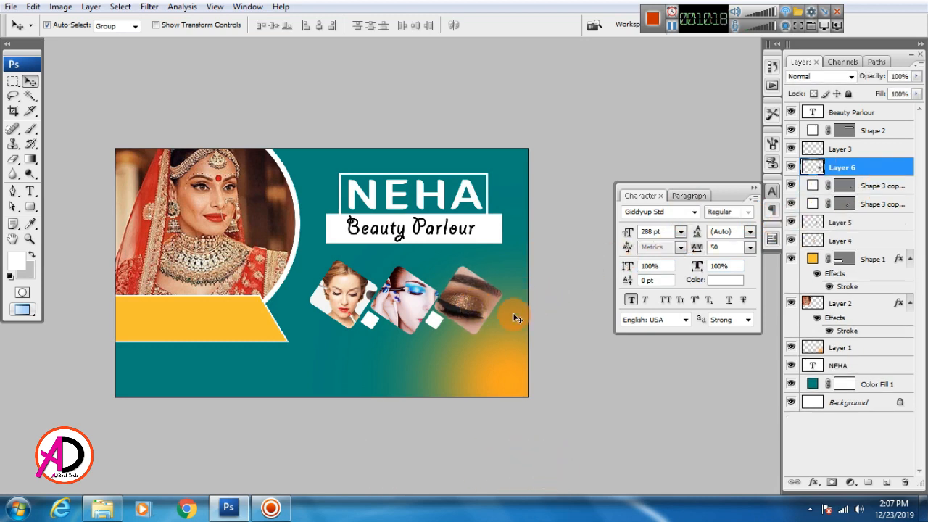
key("Right")
key("Right")
key("Right")
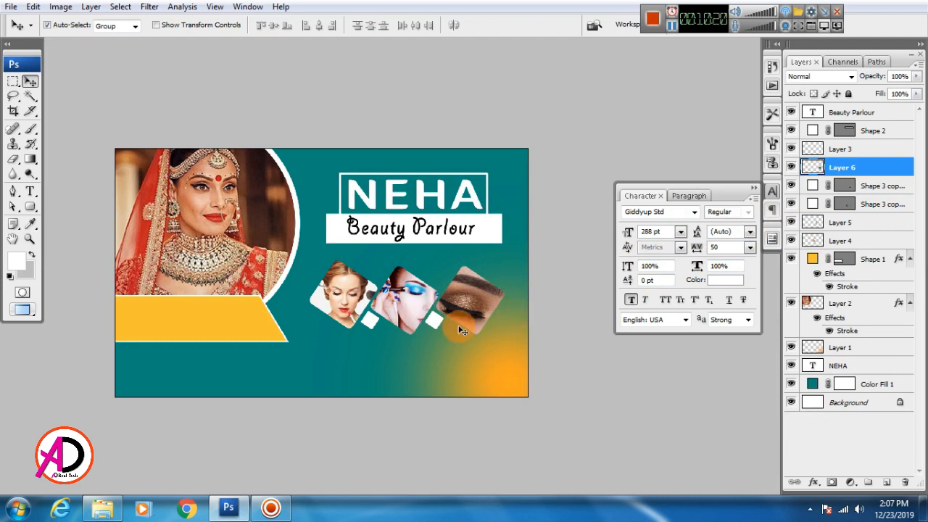
Nudge the left small white square up, left, then slightly right into alignment.
left_click(395, 320)
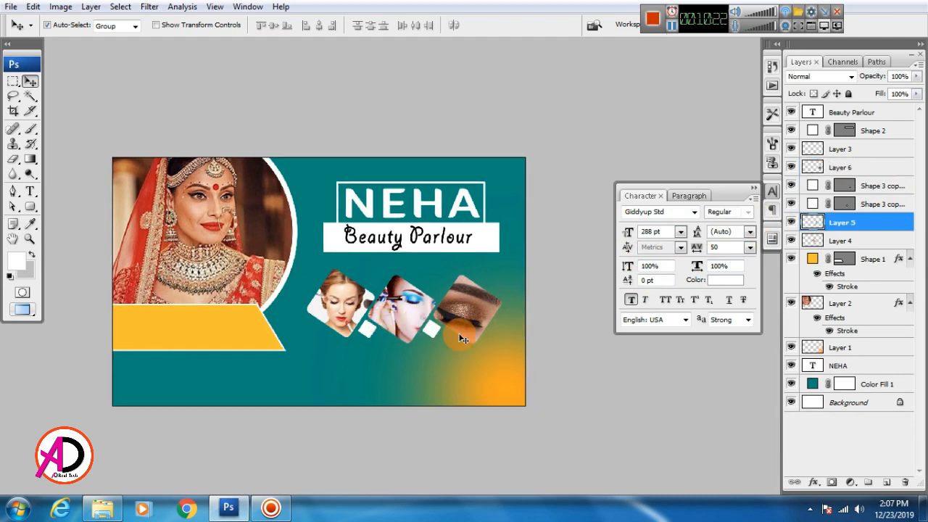
scroll(467, 338, "up", 3)
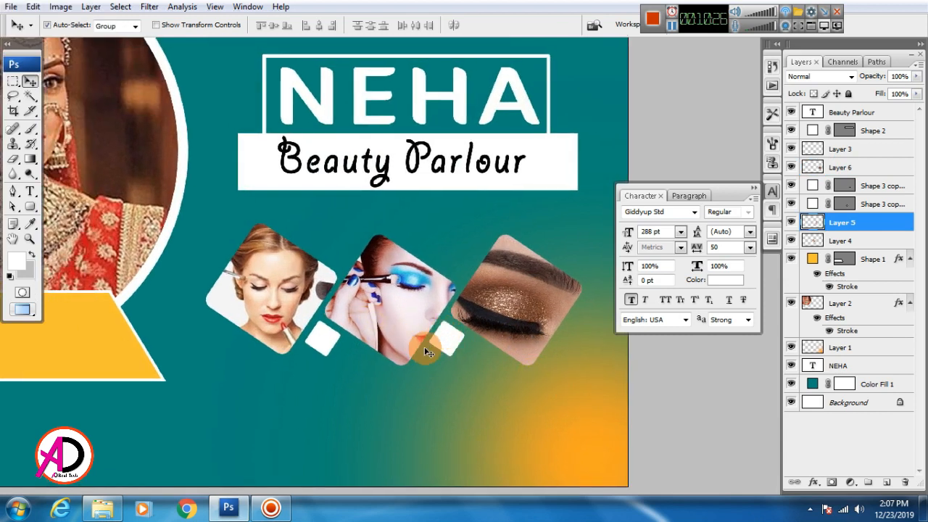
left_click(457, 347)
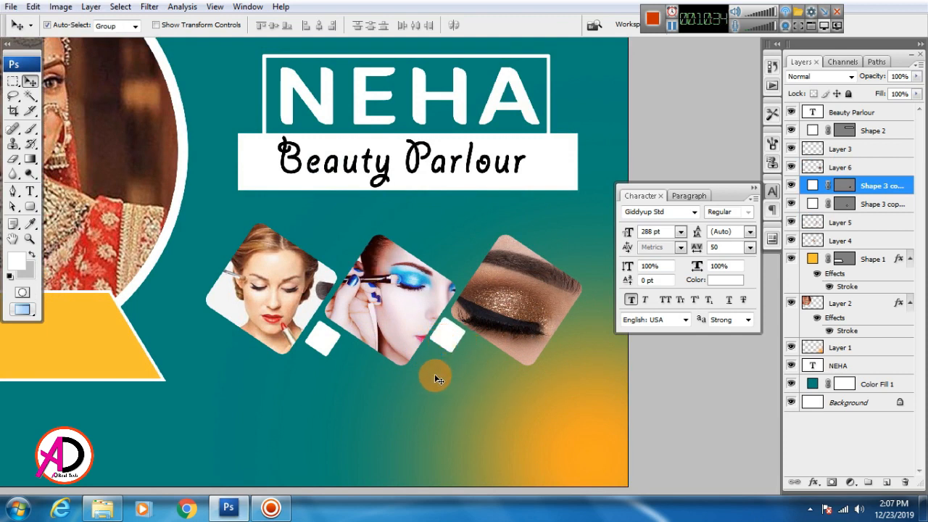
left_click(356, 347)
key("Up")
key("Up")
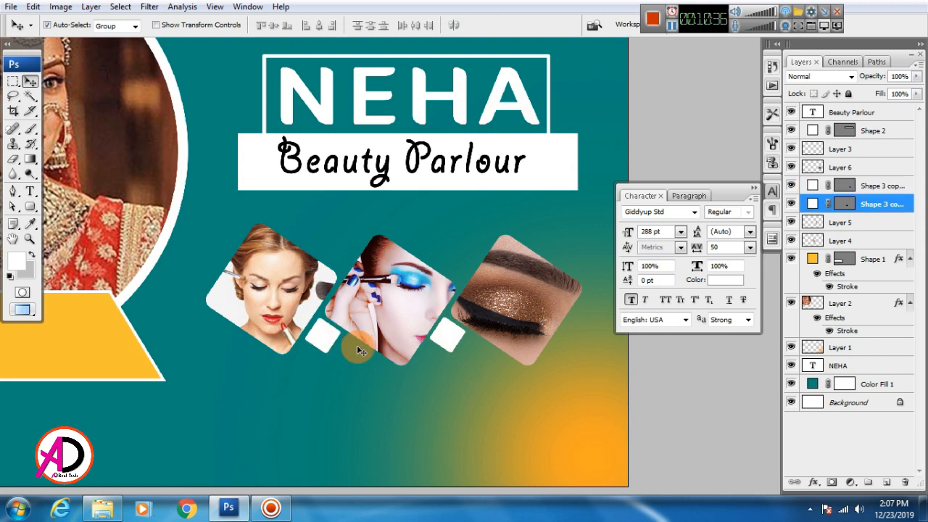
key("Left")
key("Right")
left_click_drag(353, 369, 378, 367)
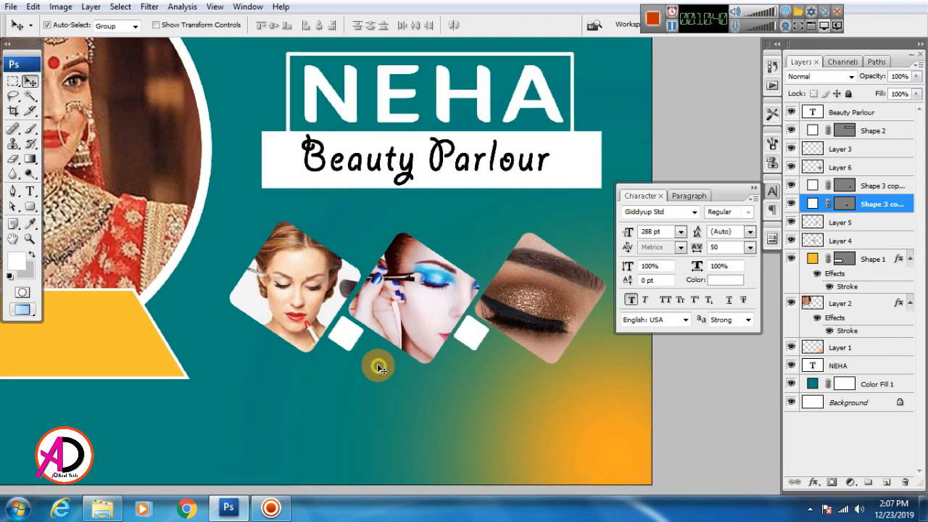
scroll(385, 373, "down", 3)
scroll(436, 370, "down", 1)
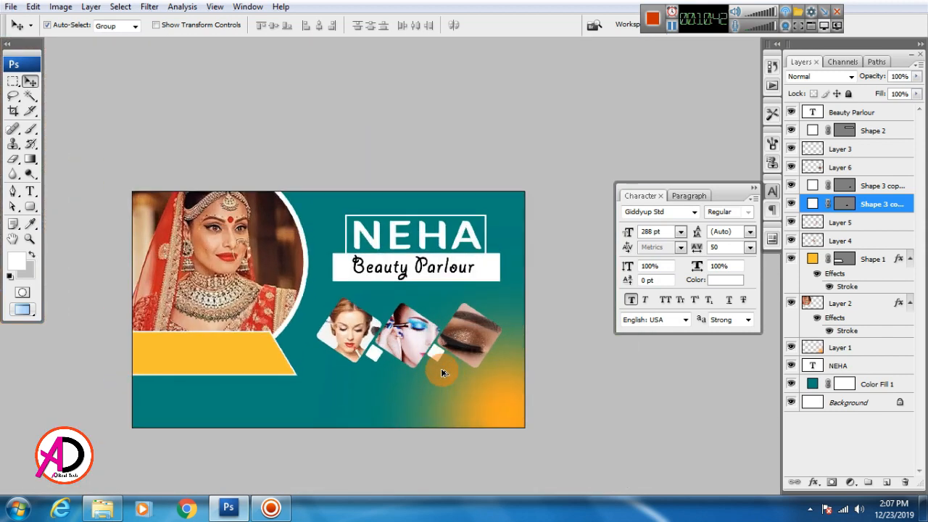
mouse_move(464, 379)
left_mouse_down()
mouse_move(479, 353)
mouse_move(467, 371)
left_mouse_up()
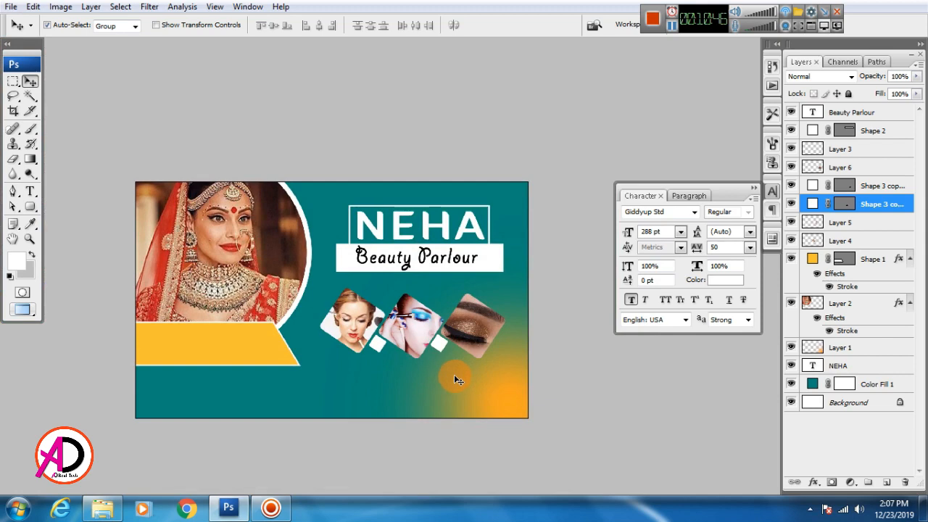
left_click(354, 330)
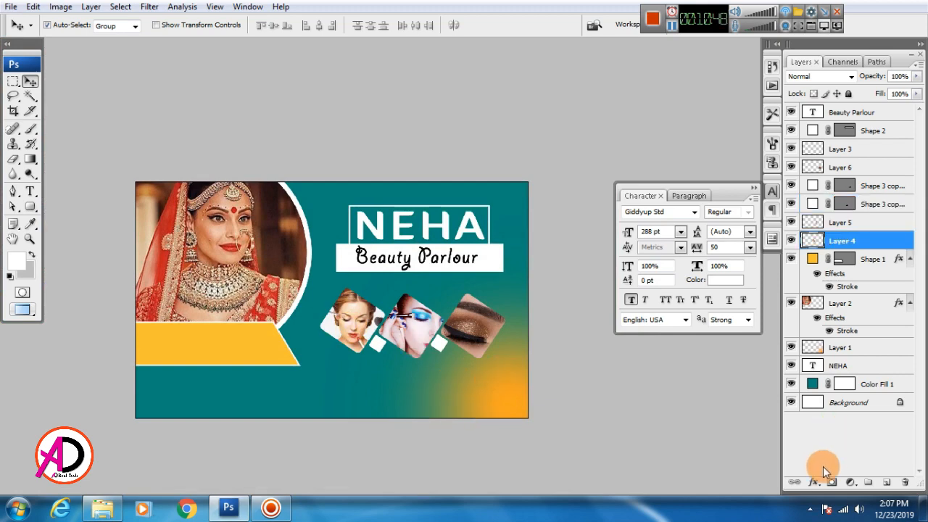
Add a white Stroke effect to Layer 4 and open its Position choices.
left_click(815, 483)
left_click(826, 469)
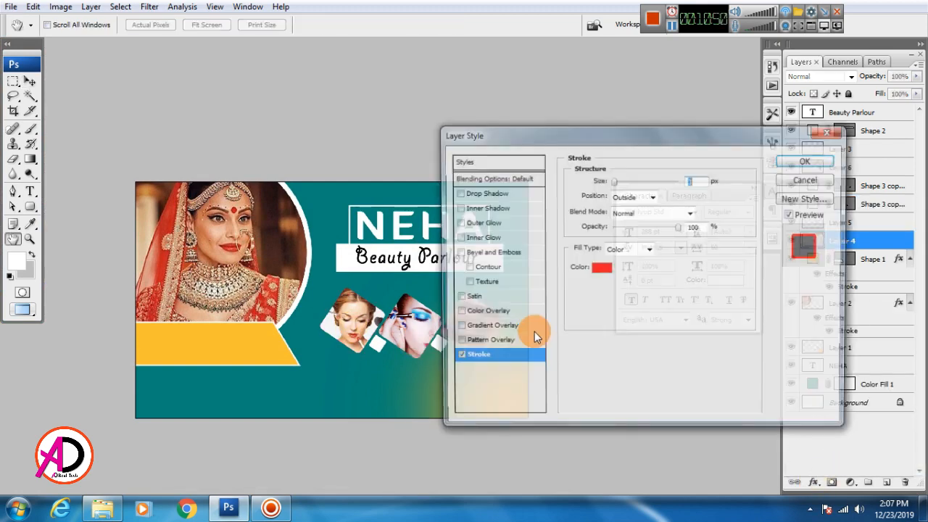
left_click(604, 266)
left_click_drag(533, 306, 489, 213)
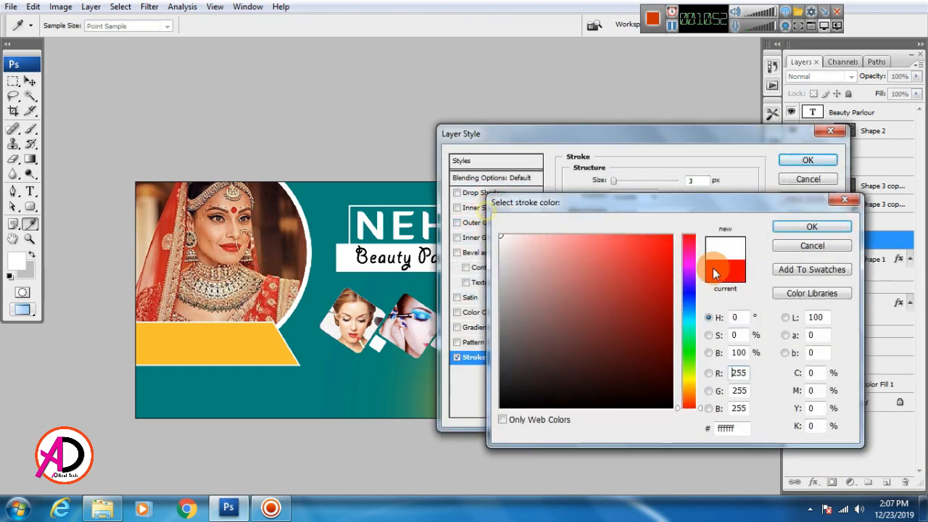
left_click(812, 226)
left_click(629, 196)
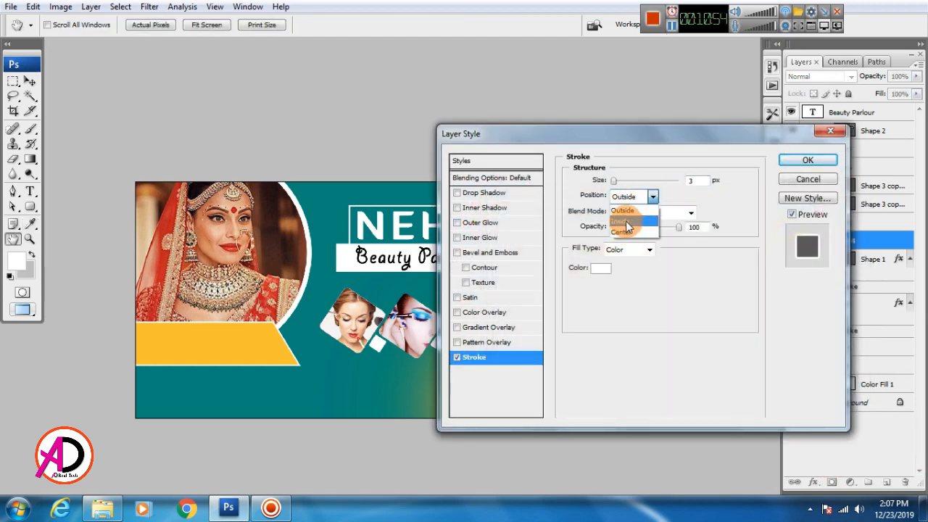
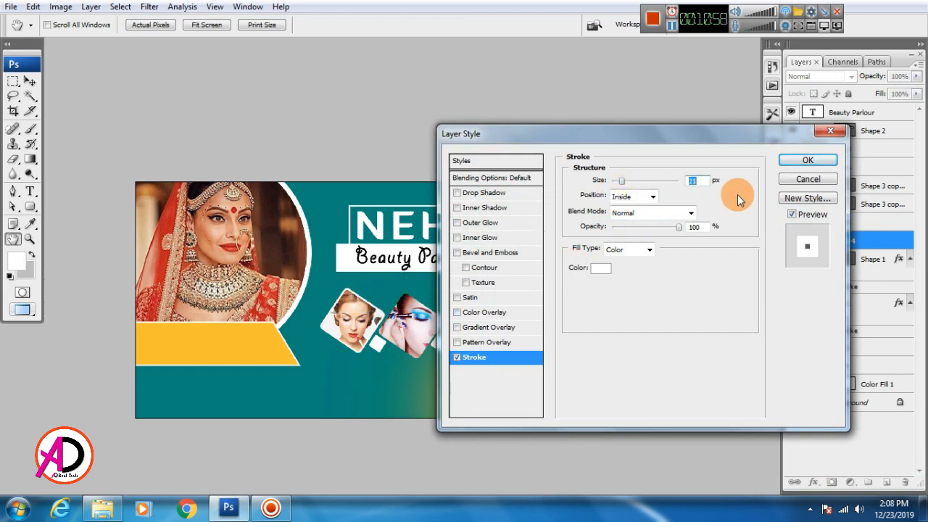
Apply the first tile's white stroke, then give the second tile a 21 px white stroke.
left_click(805, 161)
left_click(410, 322)
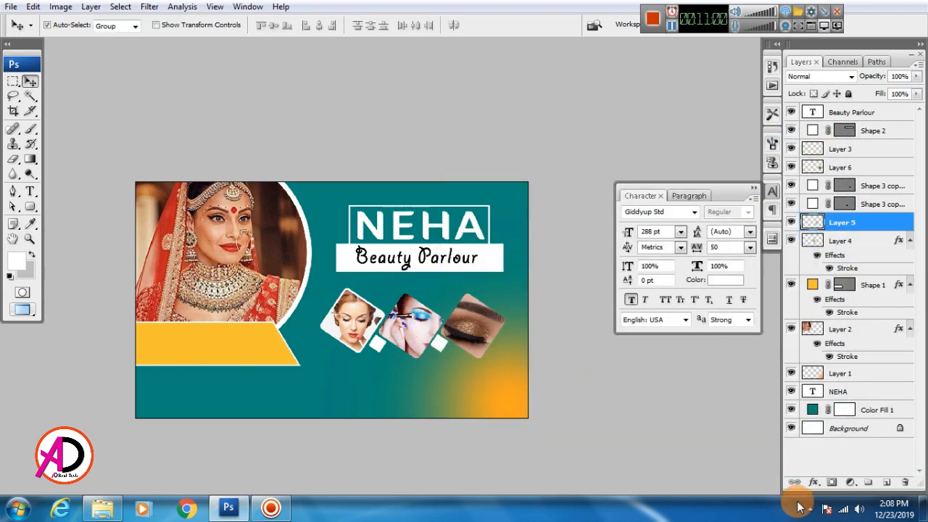
left_click(812, 483)
left_click(820, 475)
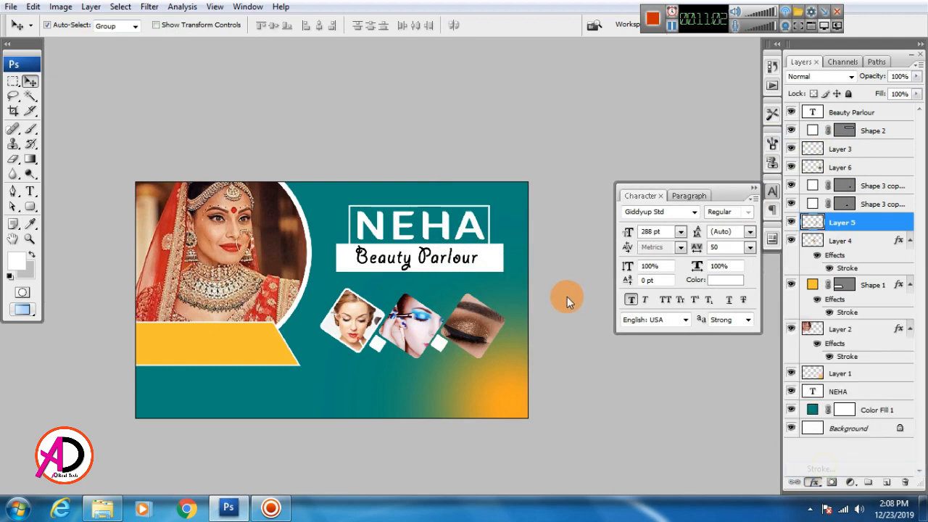
left_click(599, 270)
left_click(501, 235)
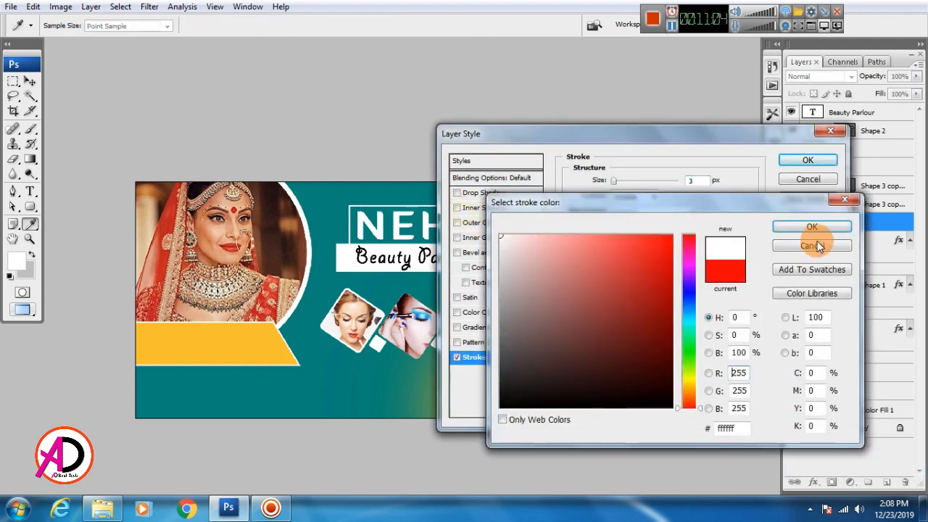
left_click(808, 225)
type("21")
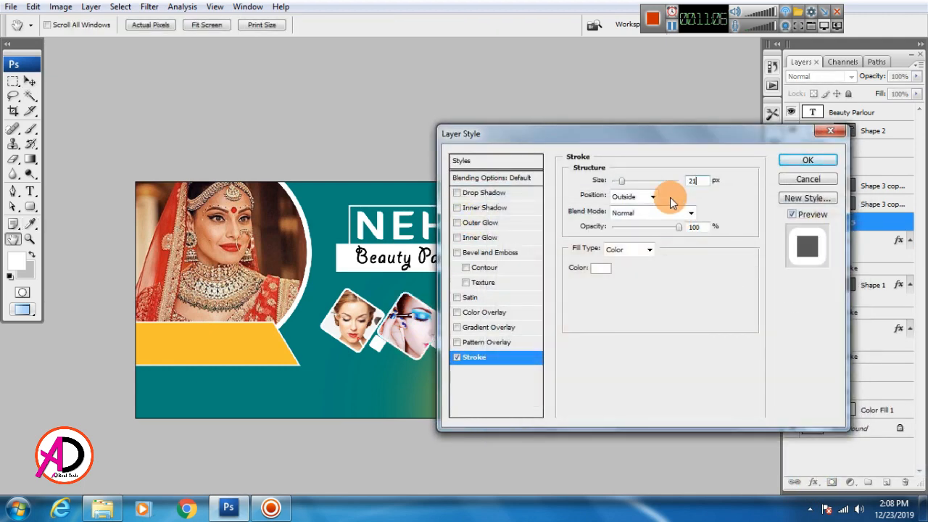
key("Tab")
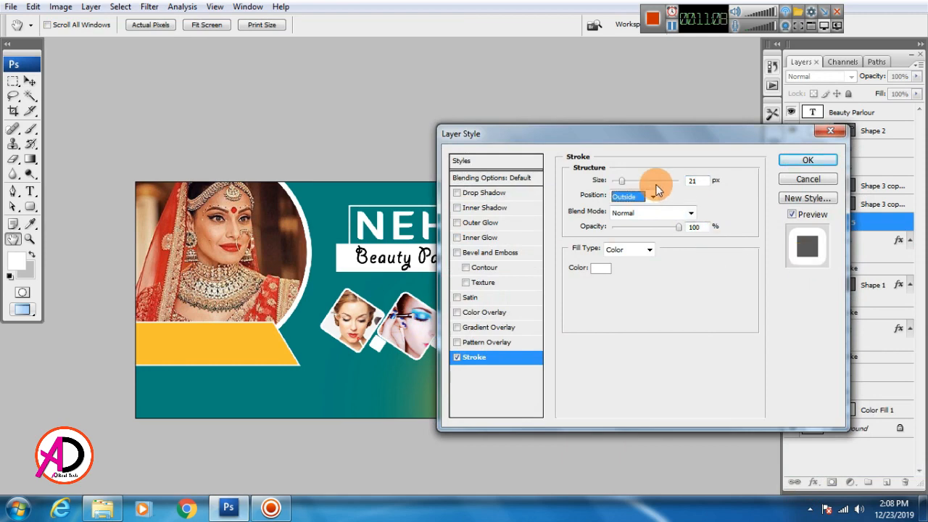
key("Down")
left_click(804, 181)
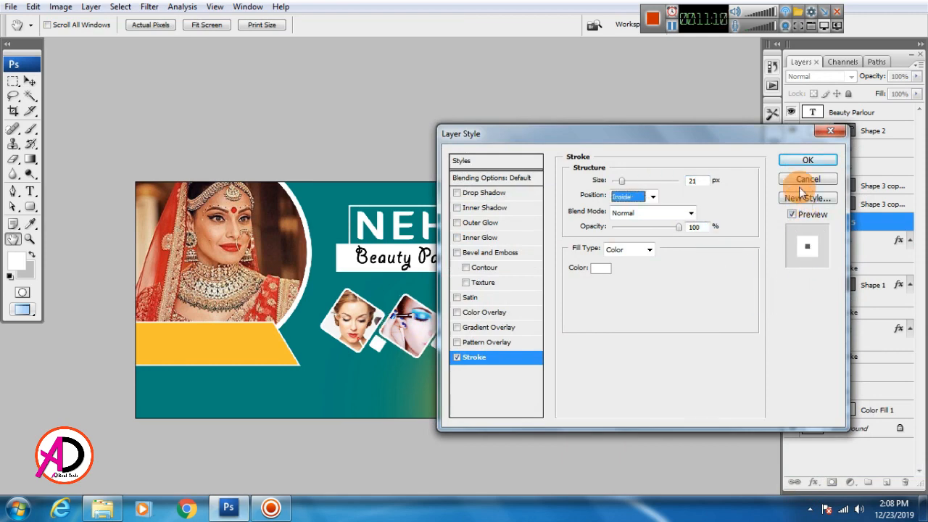
Give the third diamond photo tile a 21 px white stroke.
left_click(815, 483)
left_click(820, 469)
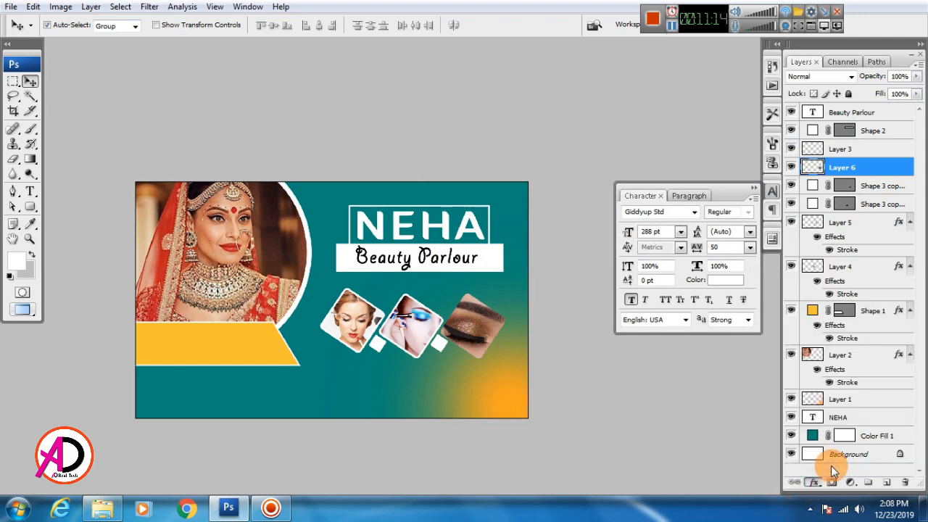
left_click(599, 266)
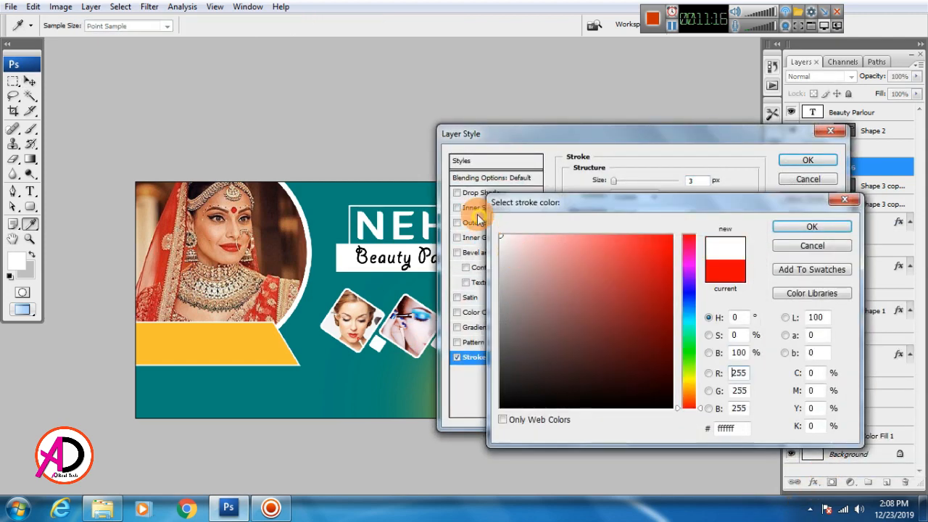
left_click(806, 227)
left_click(691, 180)
type("21")
key("Tab")
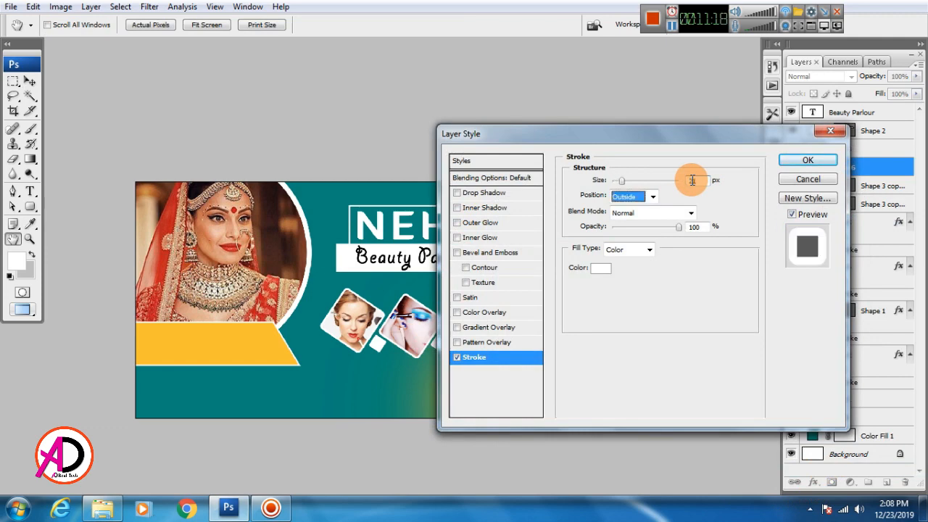
key("Down")
key("Return")
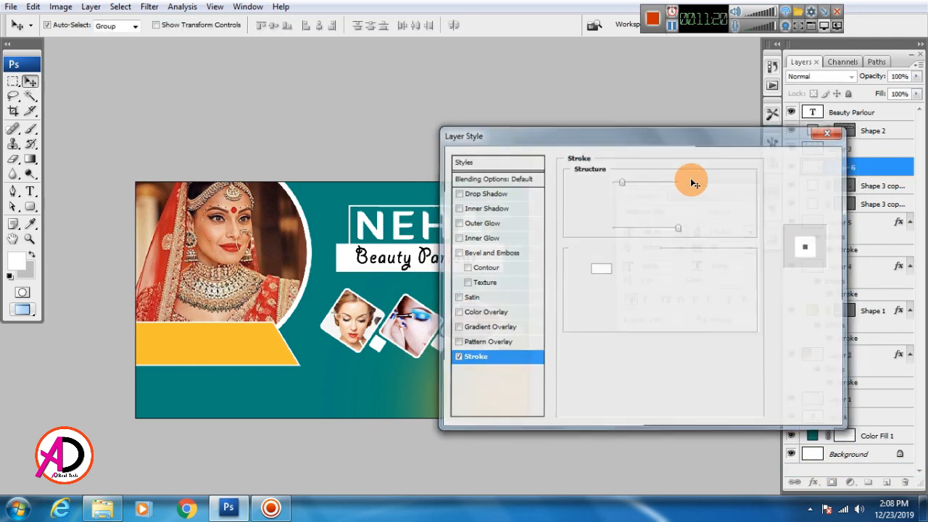
Reframe the banner view and select the teal background fill layer.
key("ctrl+plus")
key("ctrl+plus")
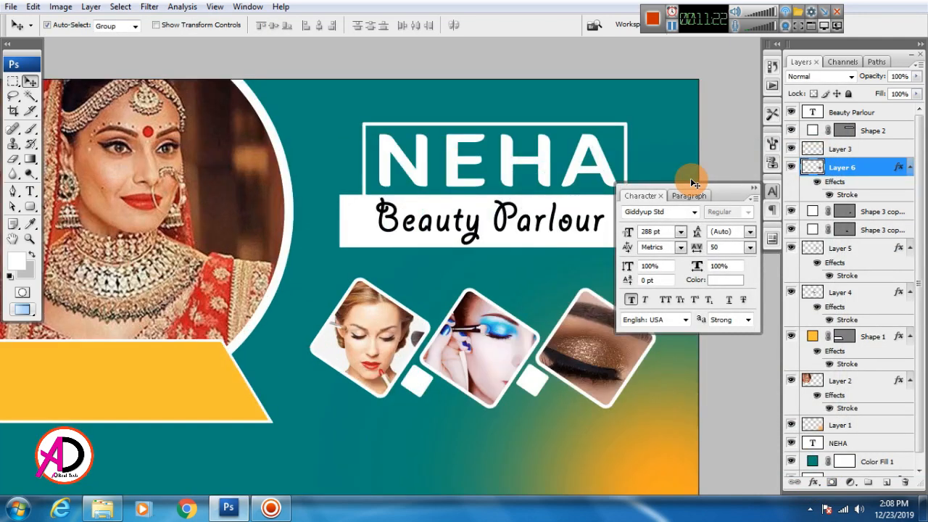
key("ctrl+minus")
key("ctrl+minus")
key("ctrl+plus")
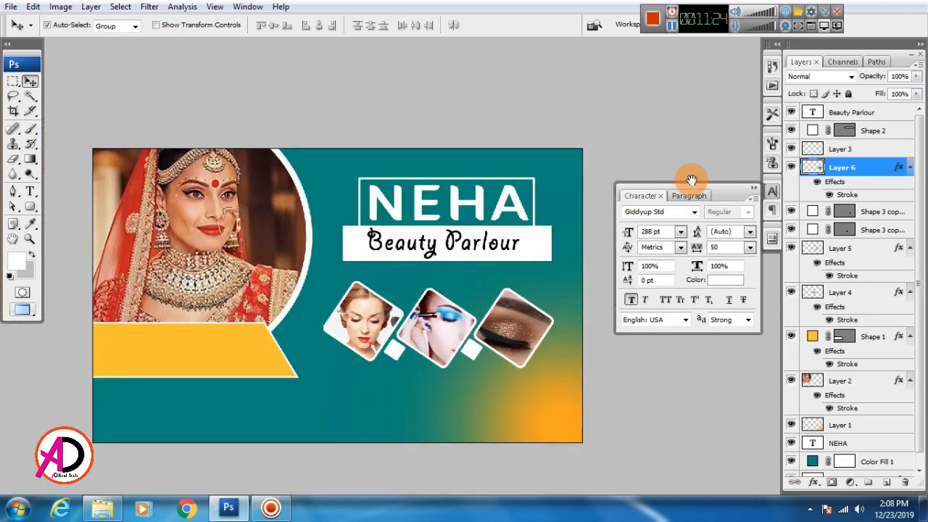
left_click_drag(357, 267, 436, 200)
left_click_drag(435, 294, 387, 311)
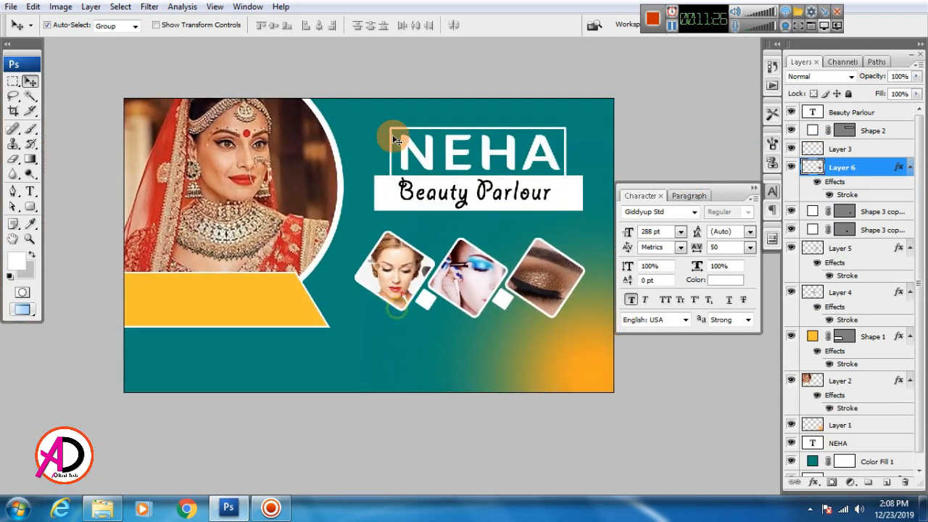
left_click(363, 356)
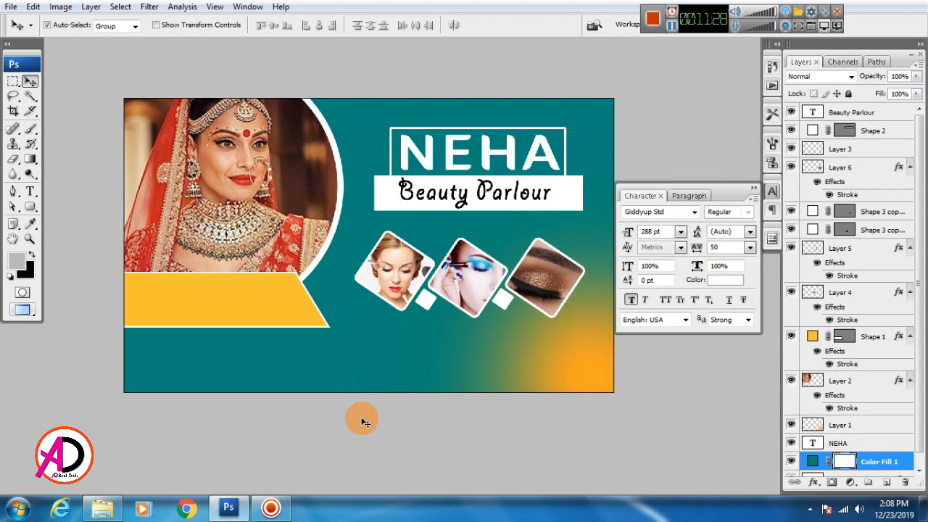
Browse the Meakup Lady folder and drag pexels-photo-949587 (1) into Photoshop.
left_click(103, 508)
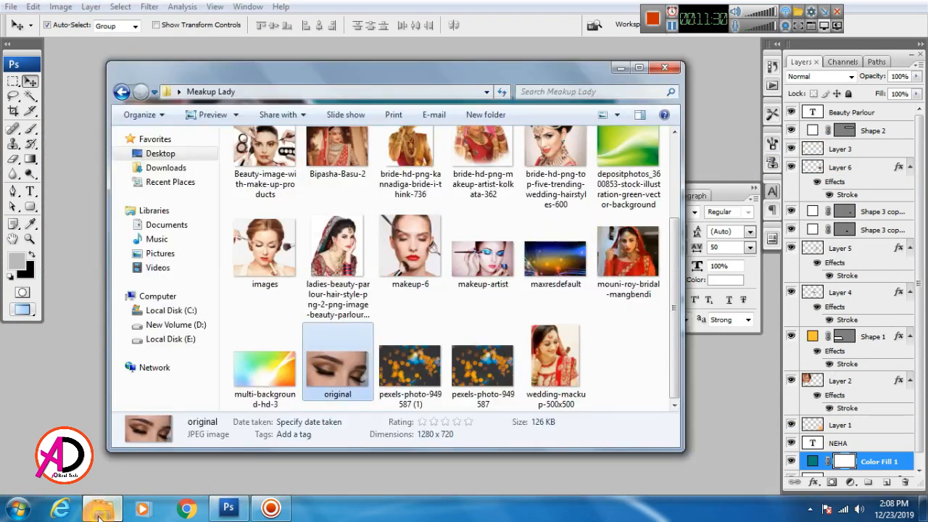
scroll(534, 303, "up", 2)
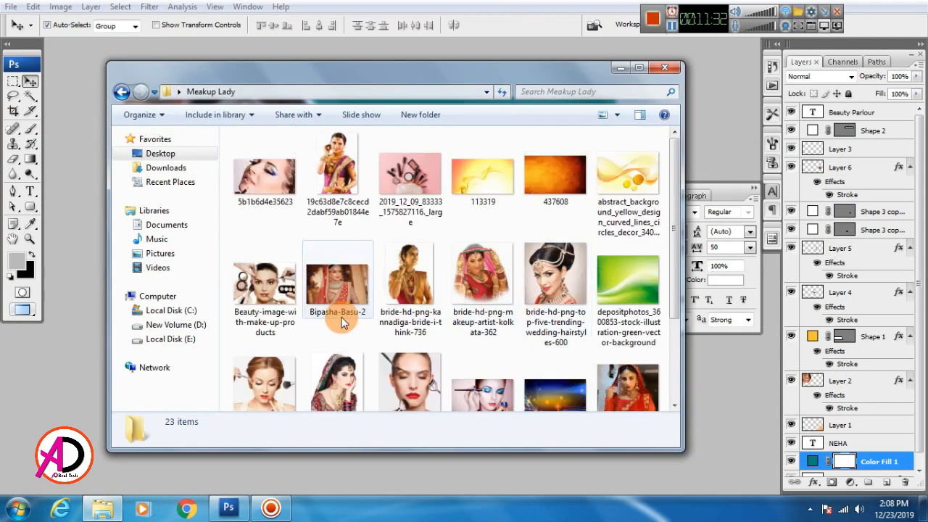
scroll(391, 339, "down", 3)
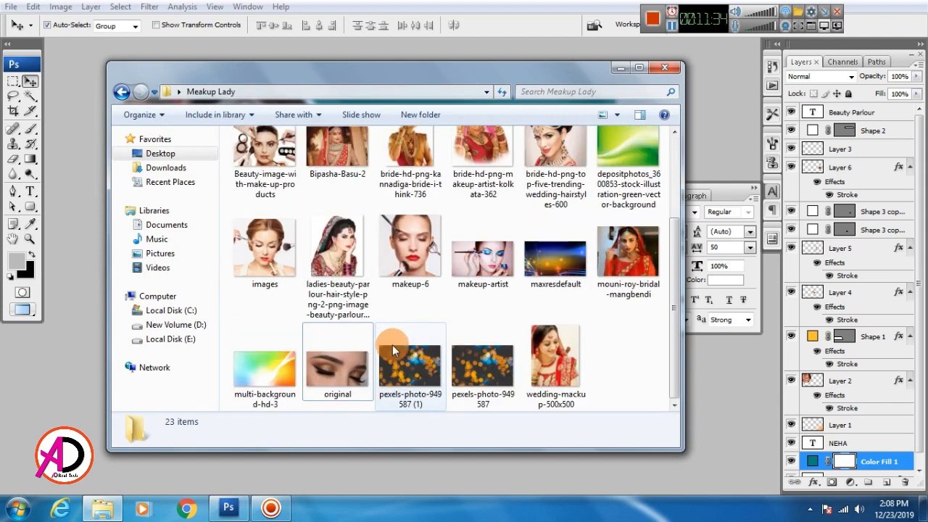
left_click_drag(408, 378, 404, 331)
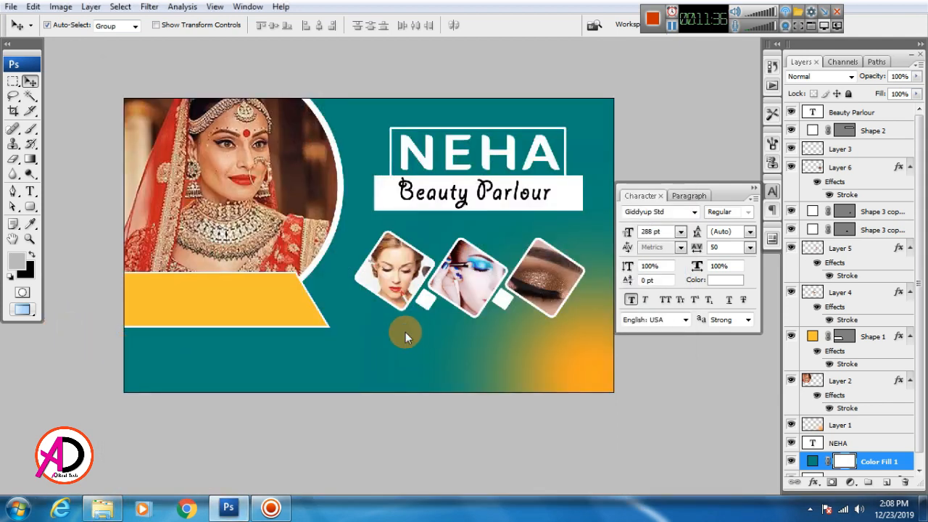
Copy the entire bokeh photo and paste it into the banner as a new layer.
key("ctrl+a")
key("ctrl+c")
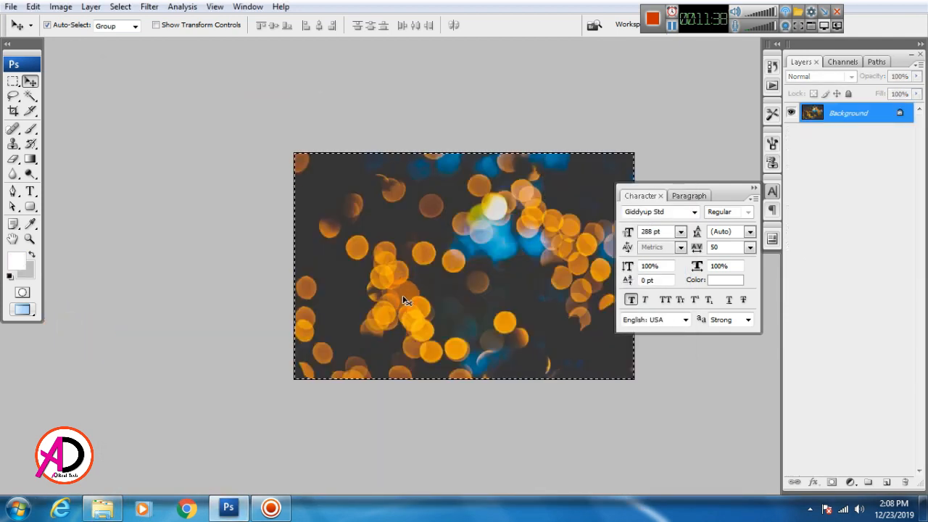
key("ctrl+w")
scroll(903, 450, "down", 1)
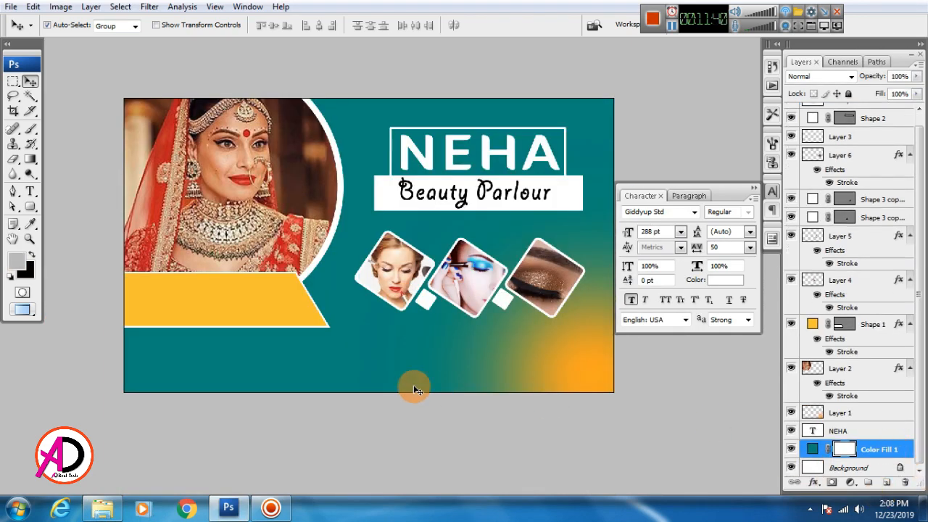
key("ctrl+v")
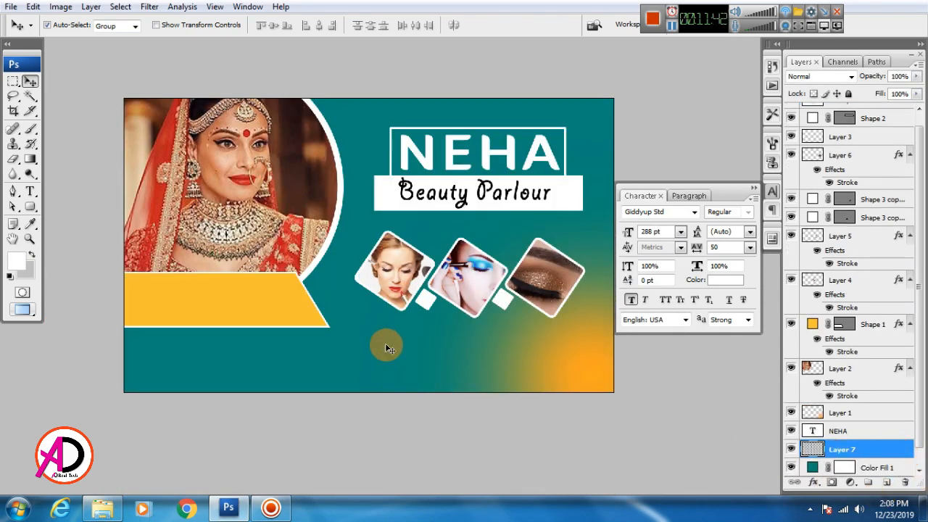
Scale the pasted bokeh photo up in two passes until it overfills the banner.
key("ctrl+t")
left_click_drag(393, 223, 588, 137)
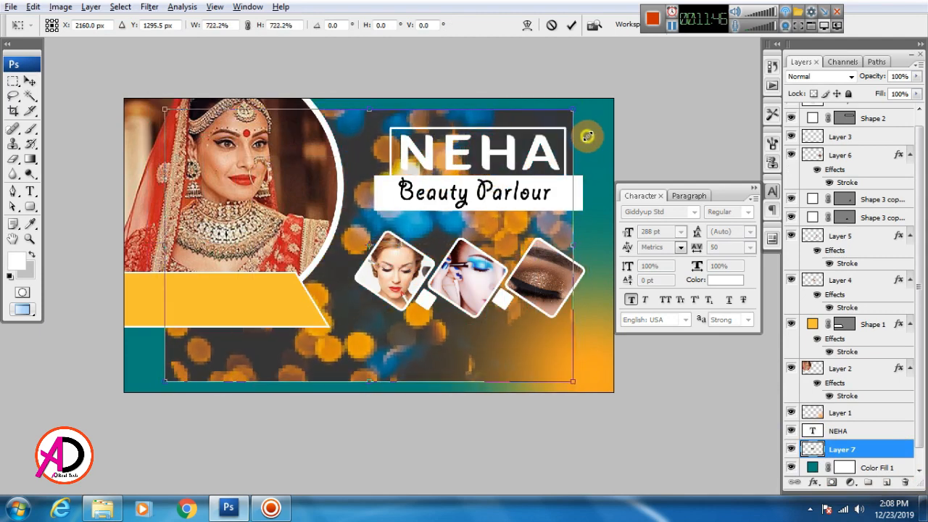
key("Return")
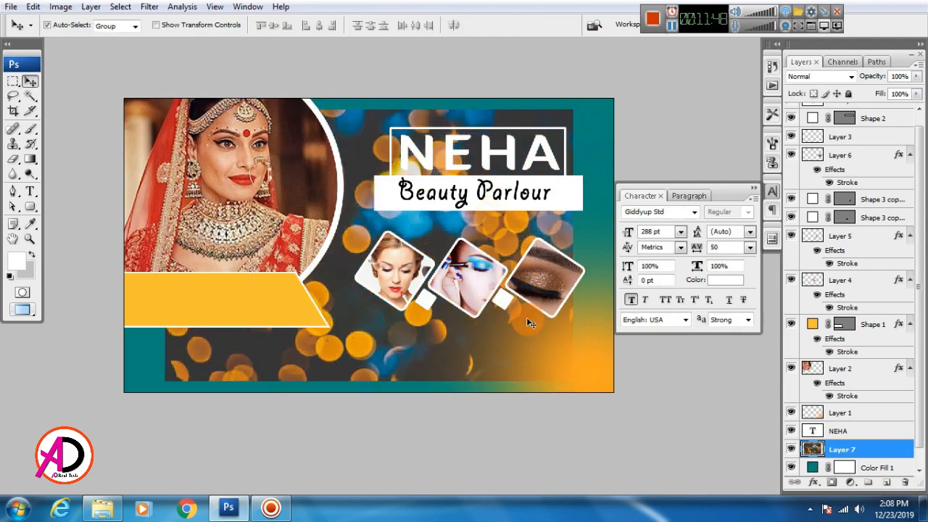
key("ctrl+t")
left_click_drag(580, 110, 643, 98)
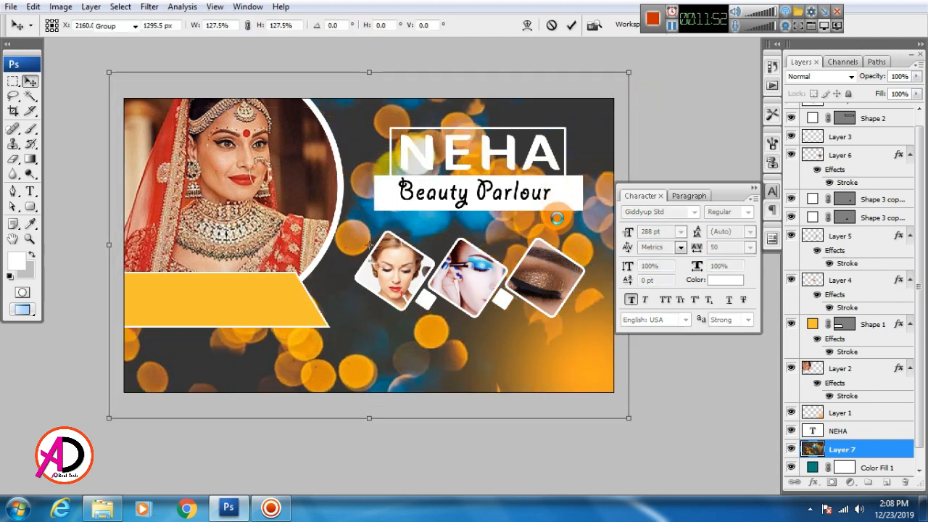
key("Return")
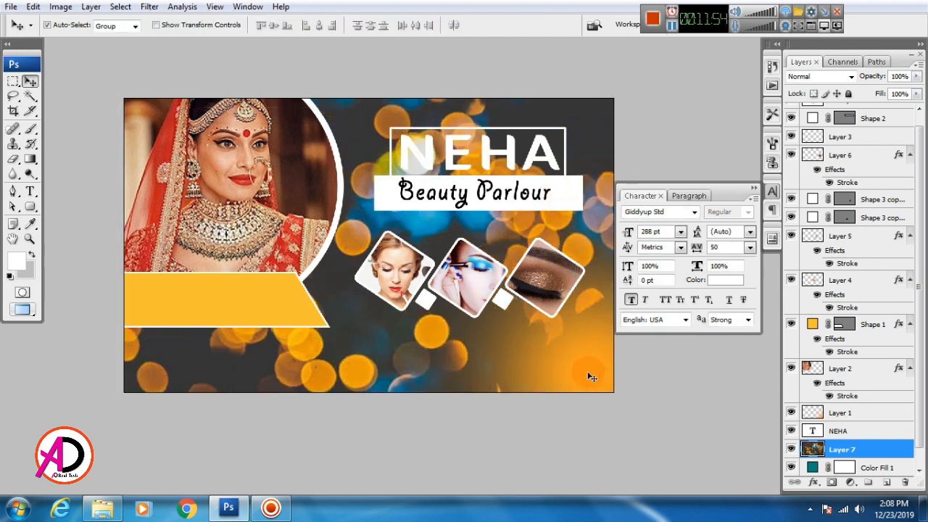
Add a Hide All layer mask to Layer 7 and brush the bokeh back in.
left_click(91, 7)
mouse_move(163, 170)
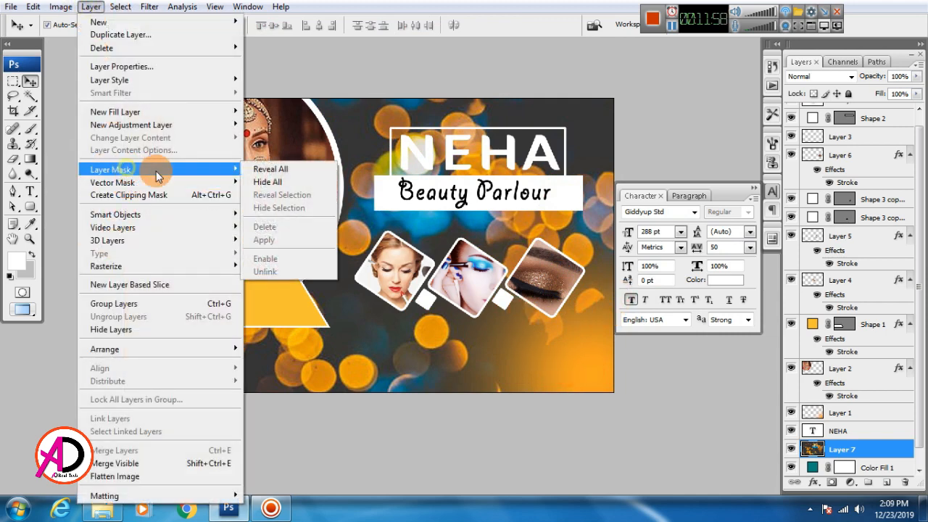
left_click(266, 183)
left_click(30, 129)
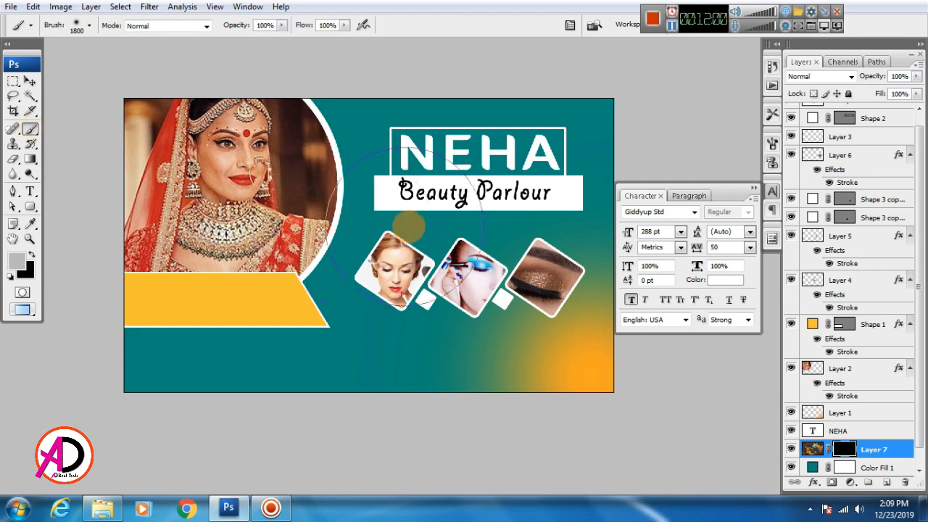
mouse_move(417, 288)
left_mouse_down()
mouse_move(470, 238)
mouse_move(333, 225)
mouse_move(286, 249)
mouse_move(524, 225)
mouse_move(529, 202)
mouse_move(352, 190)
mouse_move(277, 199)
mouse_move(312, 215)
mouse_move(360, 217)
left_mouse_up()
left_click(29, 82)
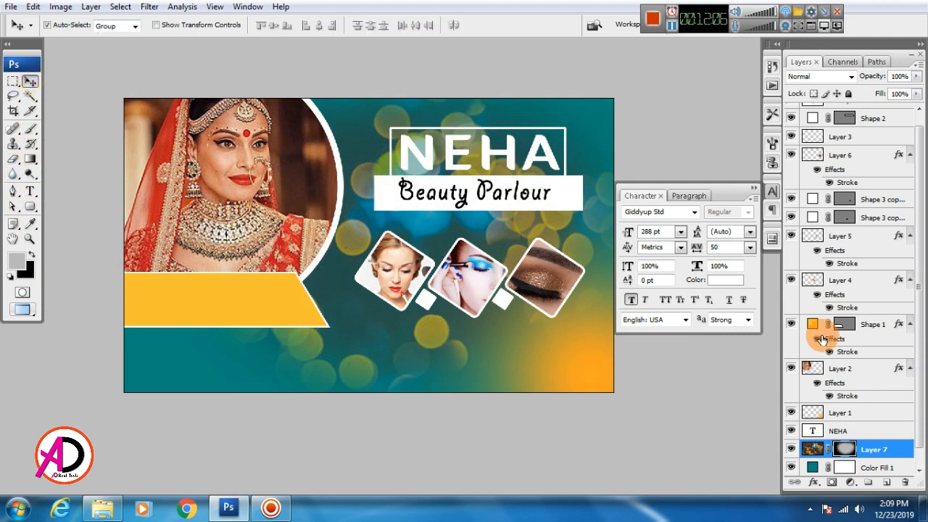
Set Layer 7 to Darken blend mode at 30% opacity.
left_click(853, 77)
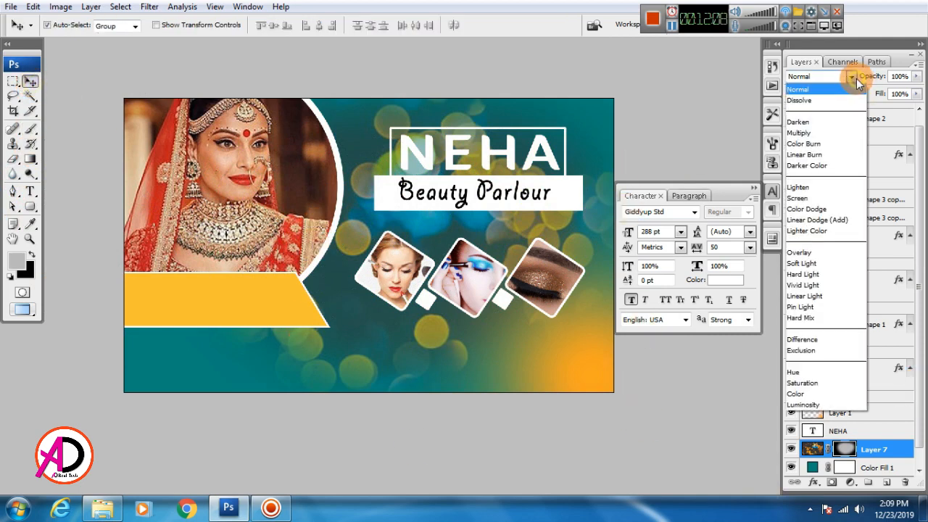
left_click(827, 122)
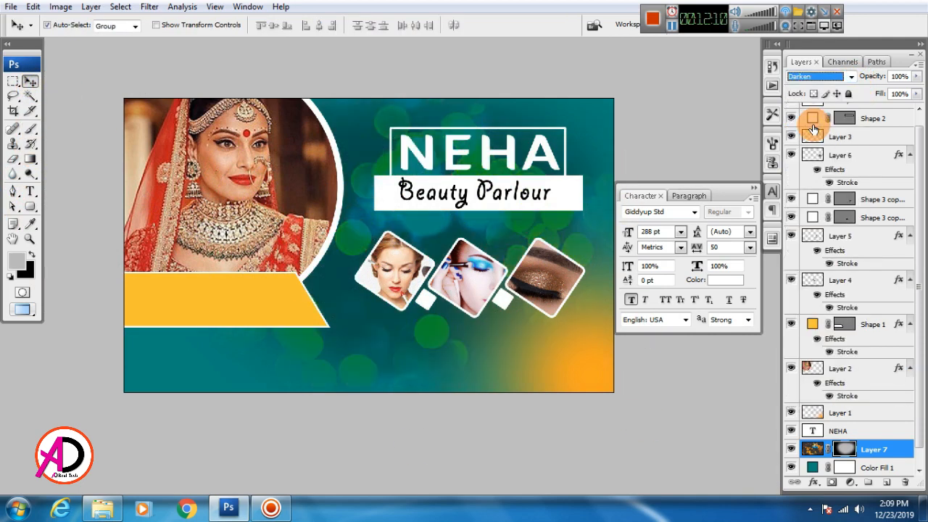
left_click(917, 77)
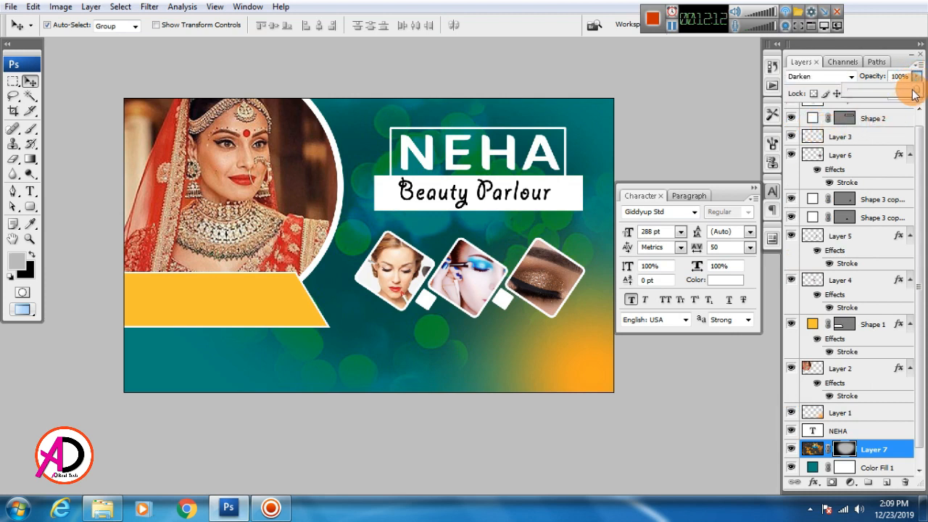
left_click_drag(913, 94, 874, 96)
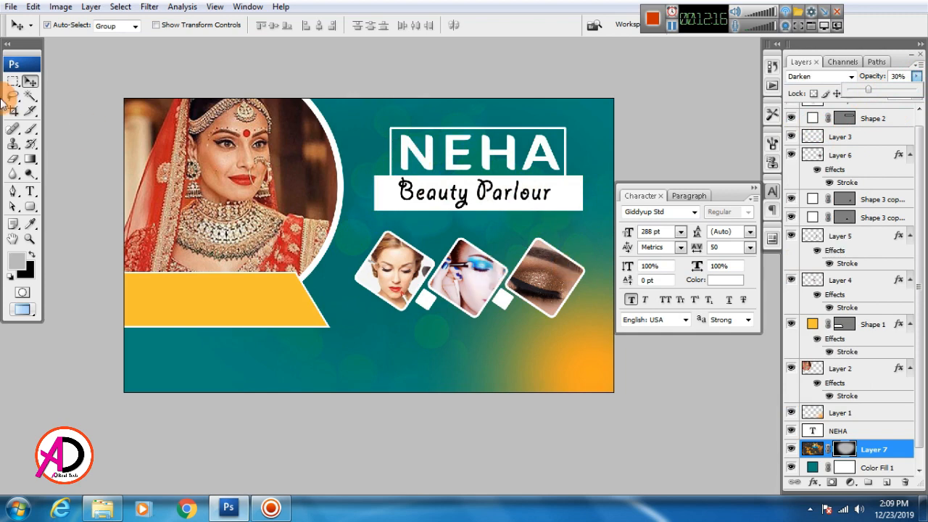
left_click(31, 81)
left_click(14, 81)
left_click(29, 81)
Pan and zoom around the banner to check the faint bokeh over the teal.
left_click_drag(368, 297, 328, 307)
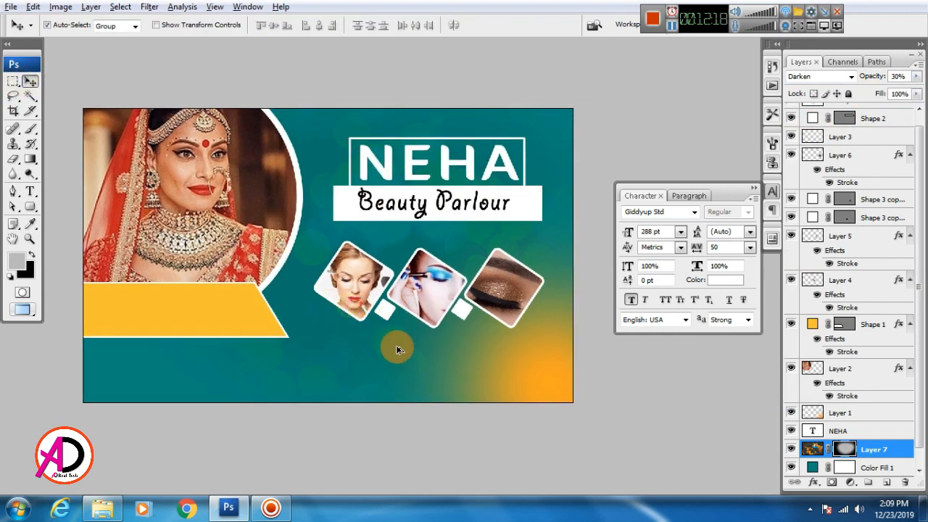
scroll(397, 351, "up", 1)
left_click_drag(465, 370, 521, 297)
scroll(449, 335, "down", 2)
left_click_drag(488, 367, 458, 390)
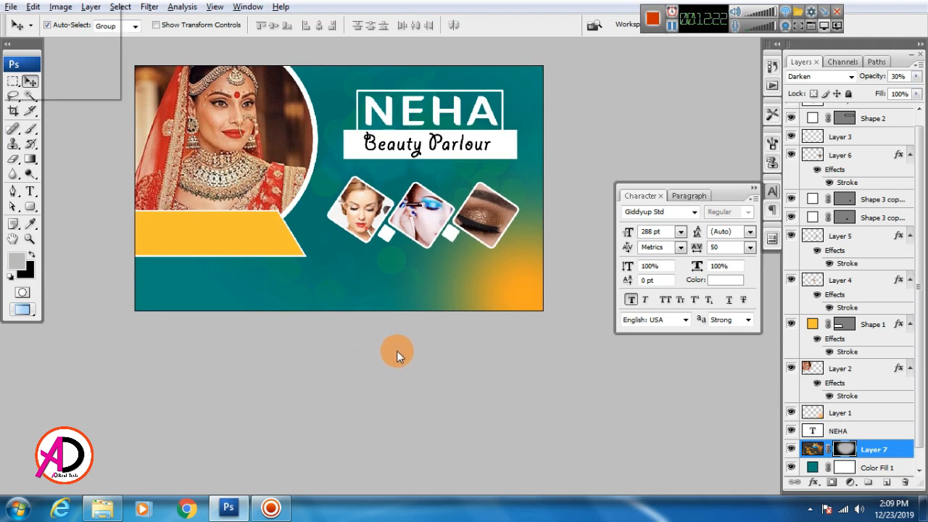
scroll(399, 358, "up", 1)
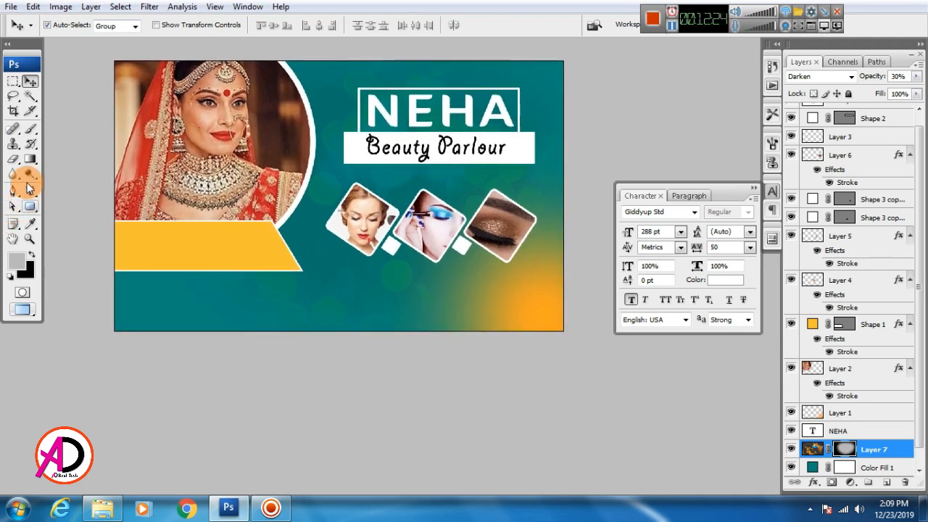
Draw a white rectangle band along the banner's bottom edge and adjust the yellow band.
left_click(30, 208)
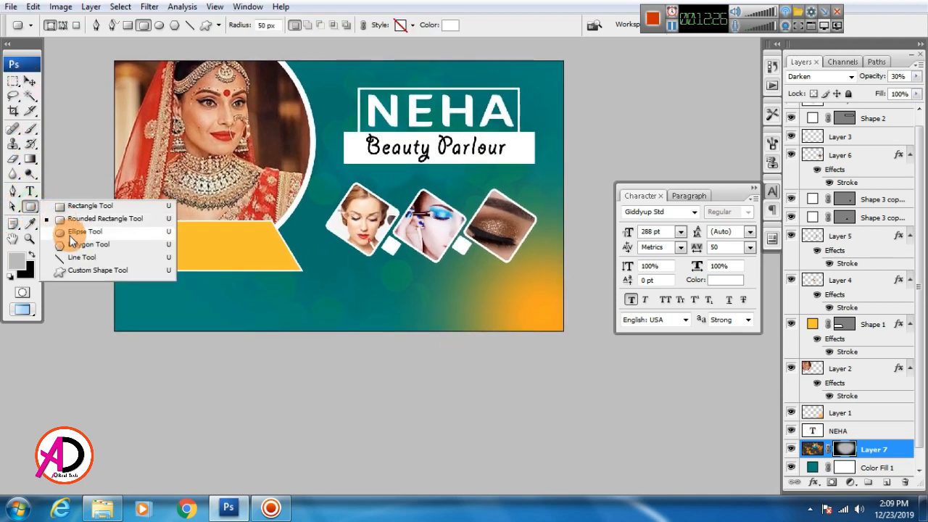
left_click(72, 211)
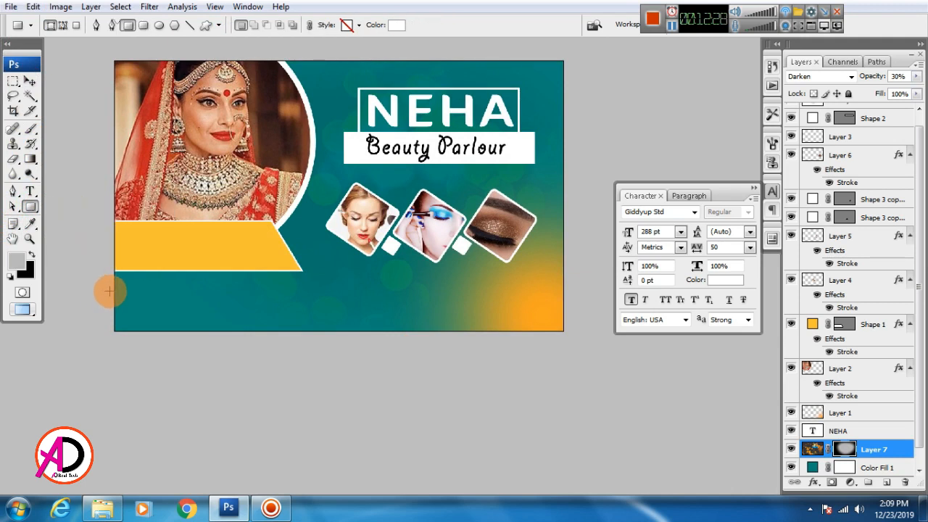
left_click_drag(113, 290, 564, 332)
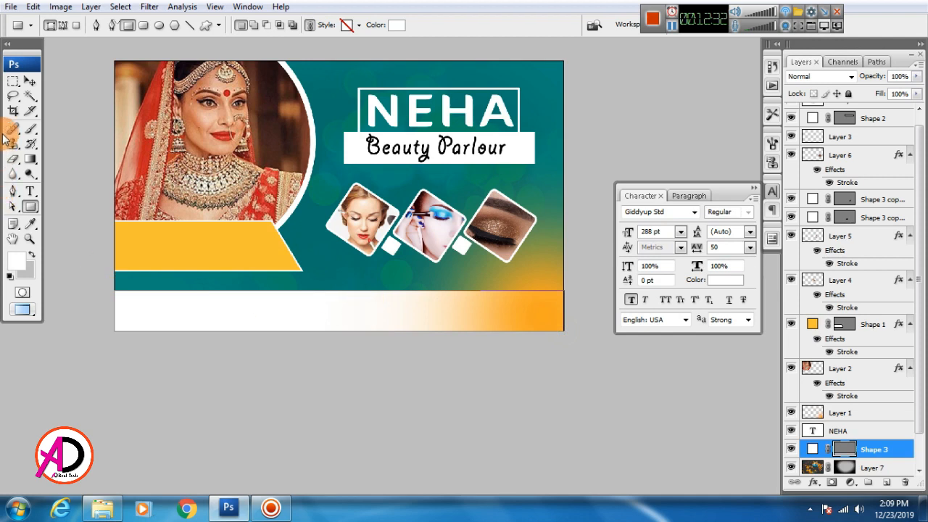
left_click(30, 80)
left_click_drag(371, 307, 369, 328)
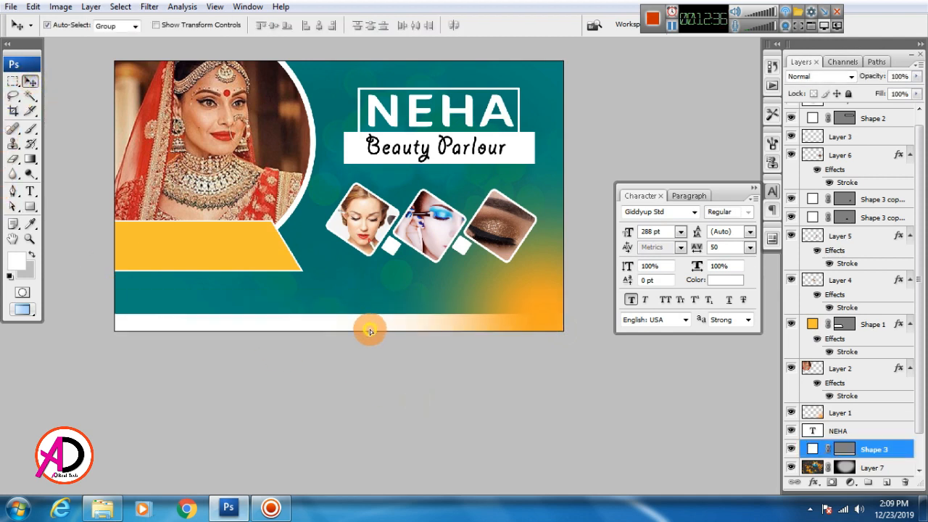
mouse_move(275, 264)
left_mouse_down()
mouse_move(281, 278)
mouse_move(279, 267)
left_mouse_up()
left_click_drag(351, 322, 451, 401)
Duplicate the face photo tile and place the copy below the original.
scroll(407, 359, "up", 1)
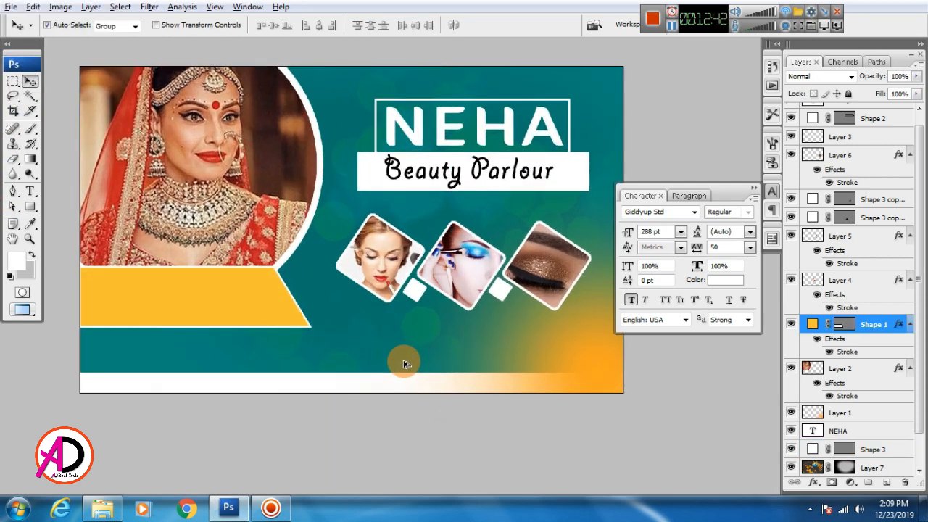
left_click_drag(407, 361, 346, 357)
left_click(324, 276)
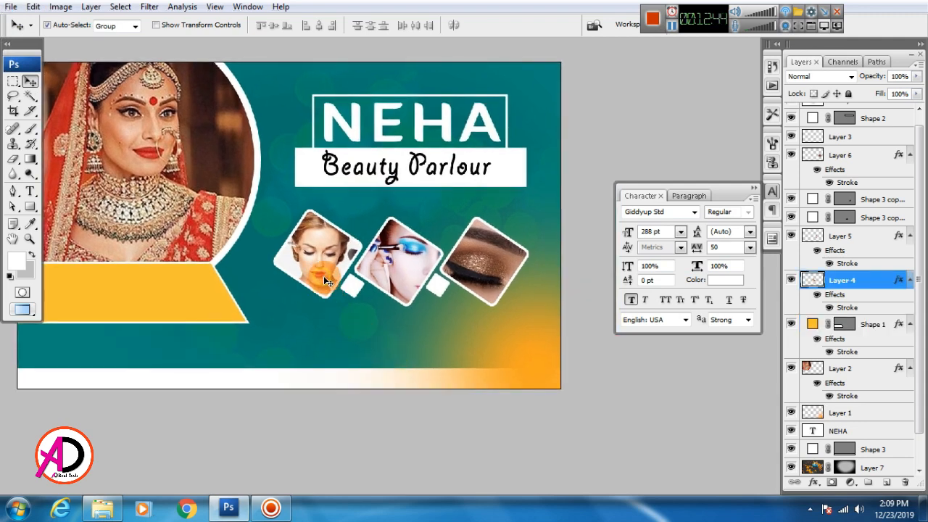
left_click_drag(323, 289, 314, 338)
Shrink the face tile copy to about 51% size.
key("ctrl+t")
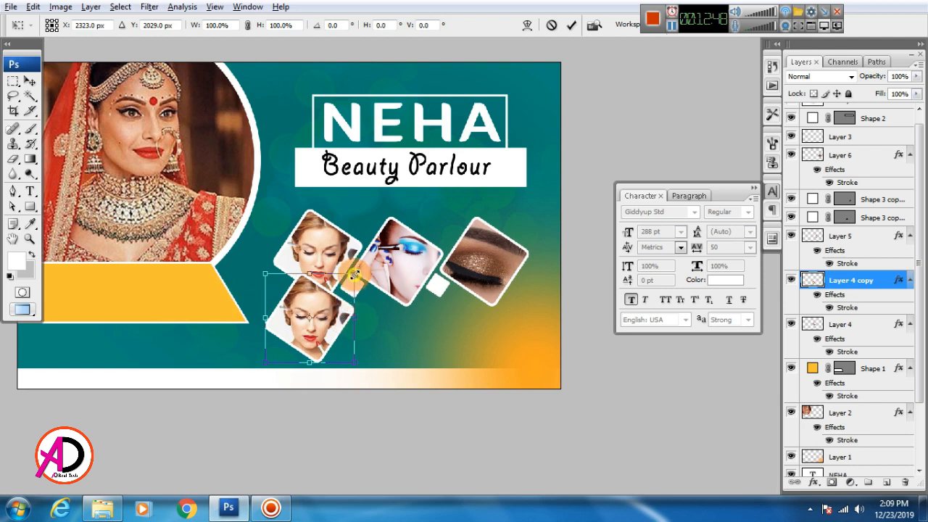
left_click_drag(354, 276, 308, 310)
key("Return")
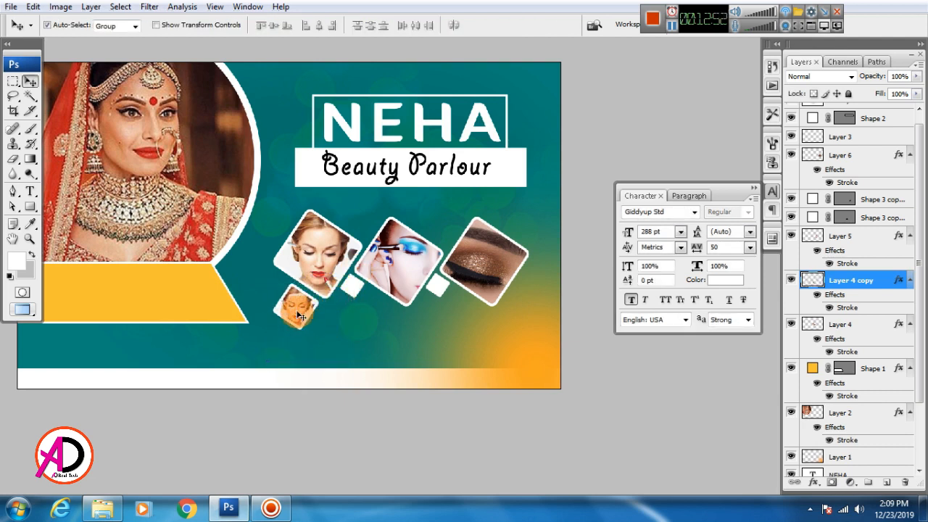
Make a ~54% copy of the eye tile below the row, plus a second copy beside it.
left_click(487, 268)
left_click_drag(497, 267, 459, 325)
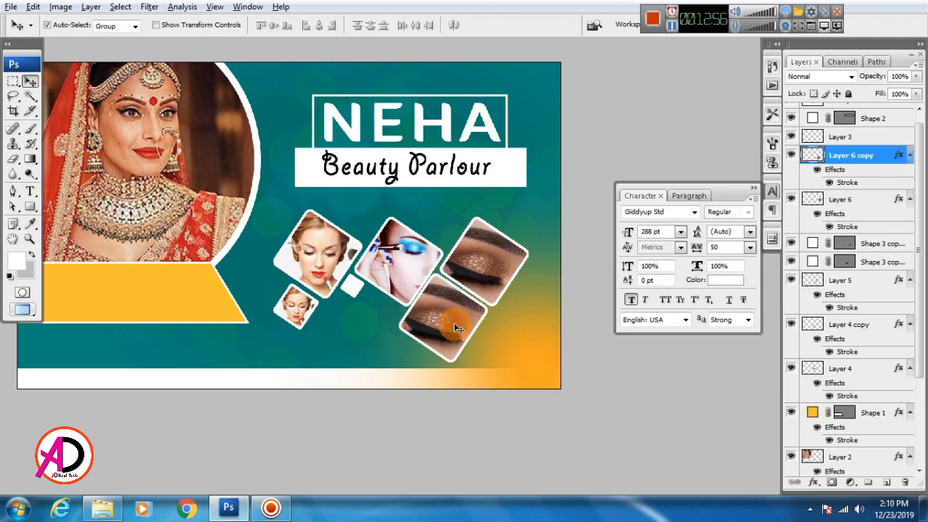
key("ctrl+t")
left_click_drag(488, 274, 470, 298)
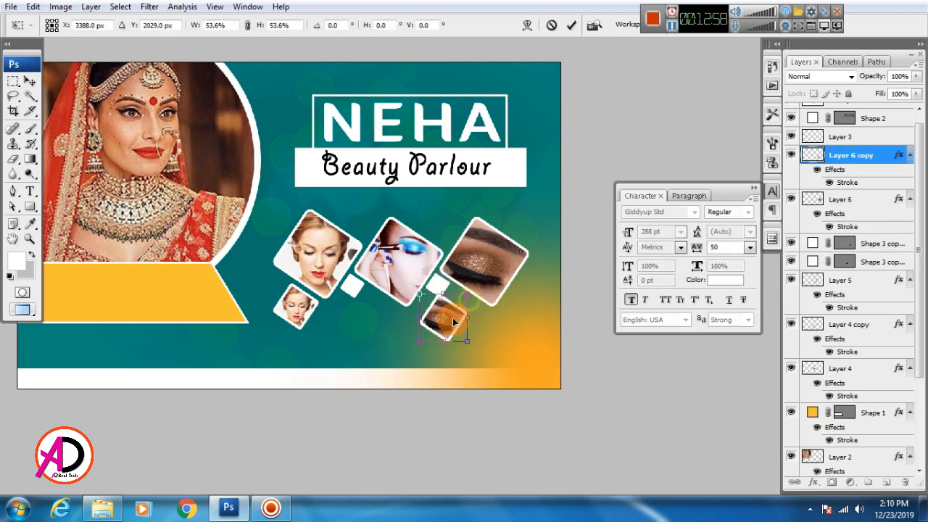
double_click(470, 319)
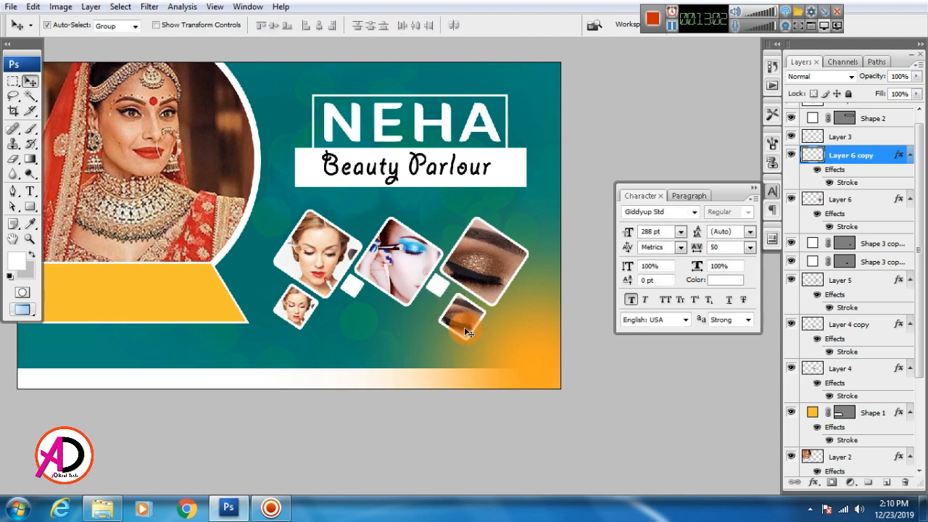
left_click_drag(465, 328, 433, 329)
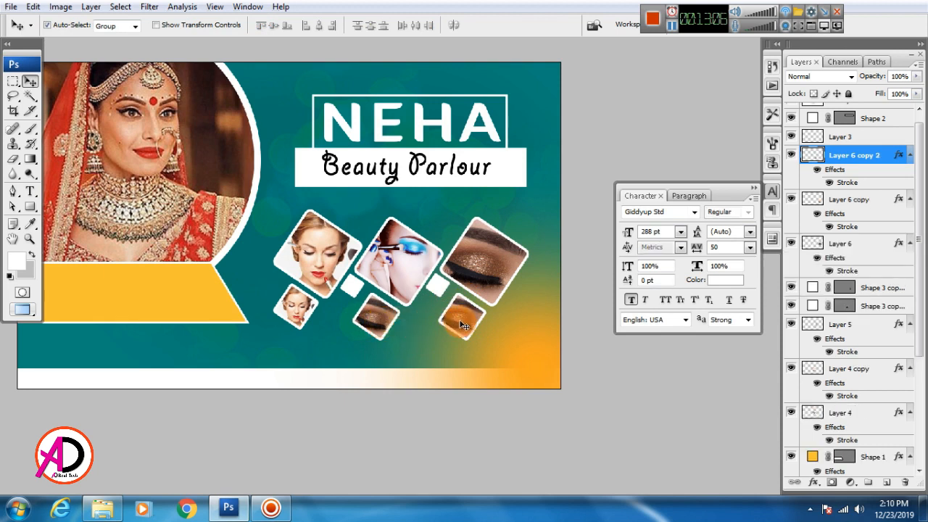
Select the small eye tile and then the small face tile copy.
left_click(453, 319)
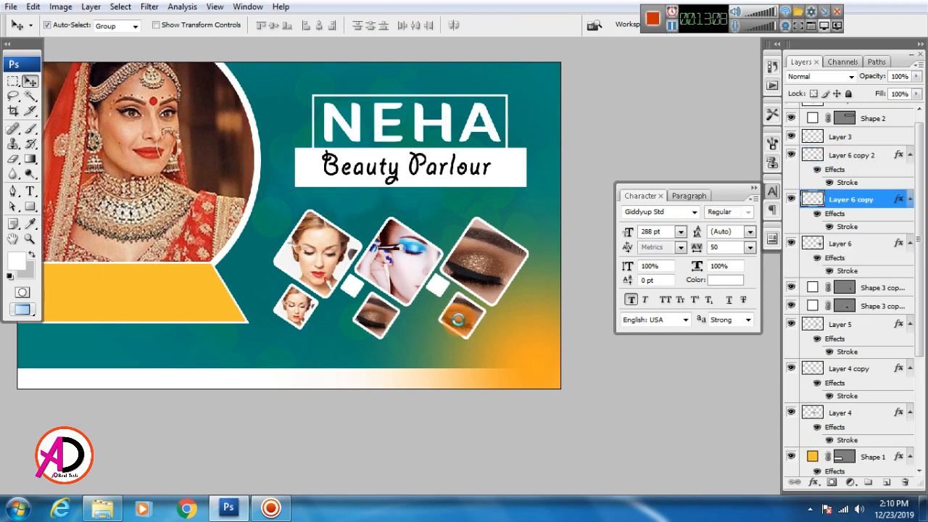
scroll(445, 344, "down", 1)
scroll(468, 356, "up", 2)
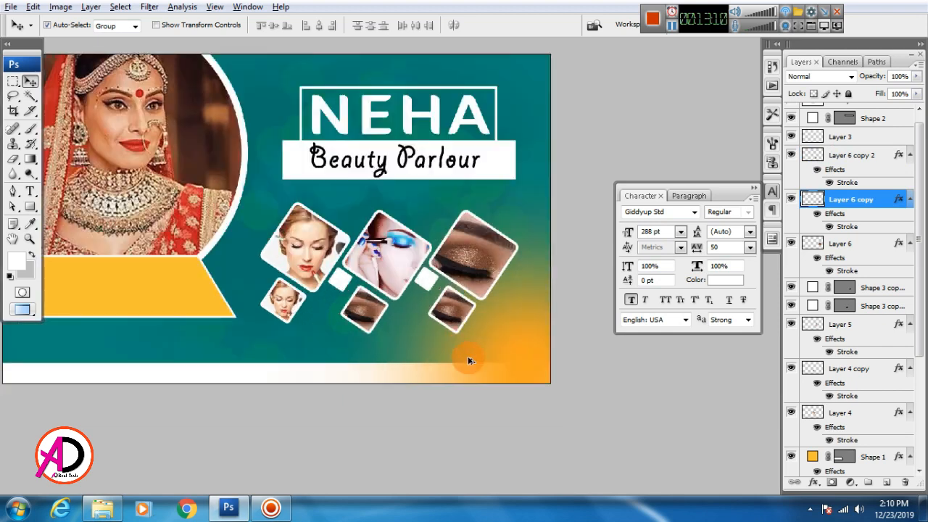
left_click_drag(391, 340, 407, 335)
left_click(237, 271)
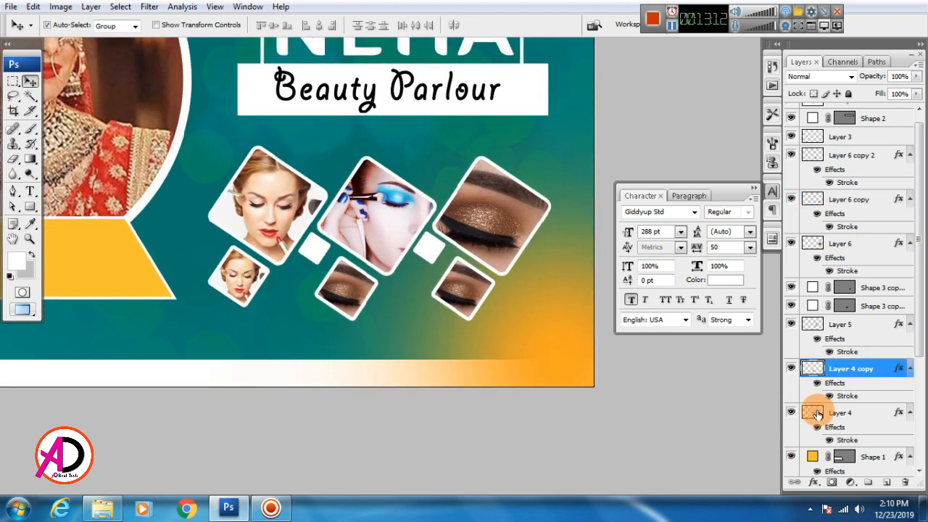
Edit the Stroke effect on the small face tile and both small eye tiles.
double_click(837, 396)
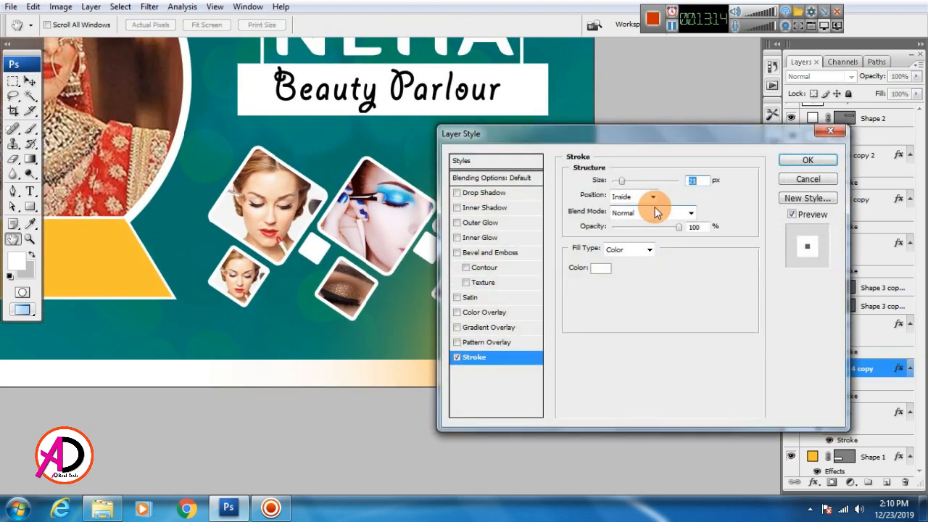
key("Return")
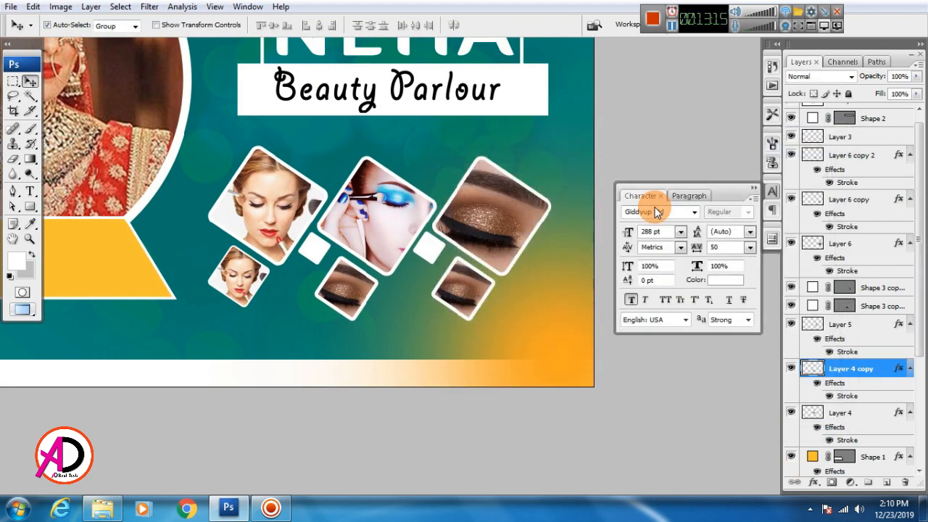
left_click(338, 292)
double_click(849, 181)
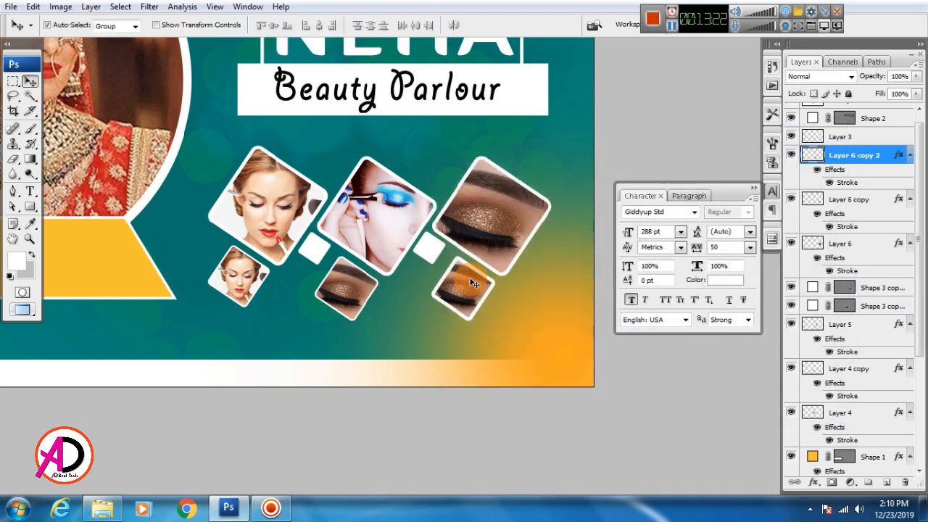
left_click(473, 283)
double_click(862, 228)
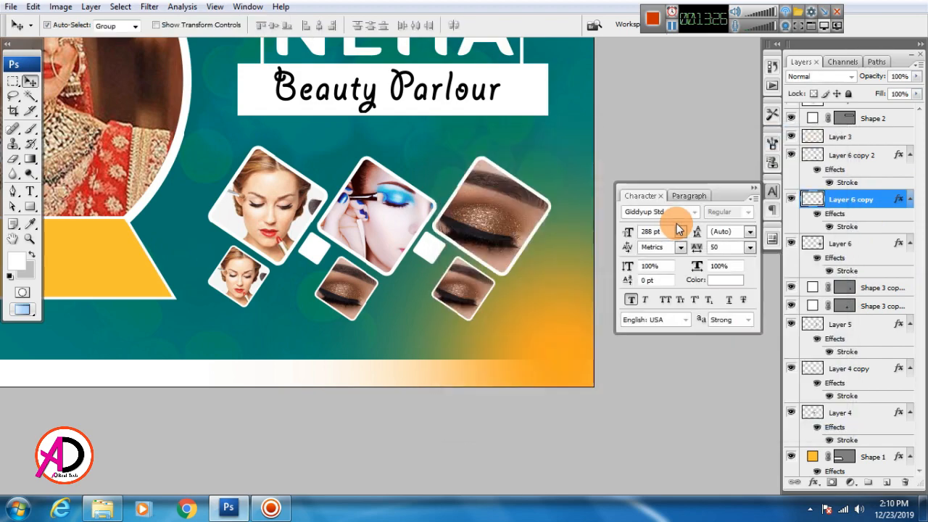
Fit the whole banner on screen and pan around to review the six tiles.
left_click_drag(267, 289, 401, 293)
key("ctrl+0")
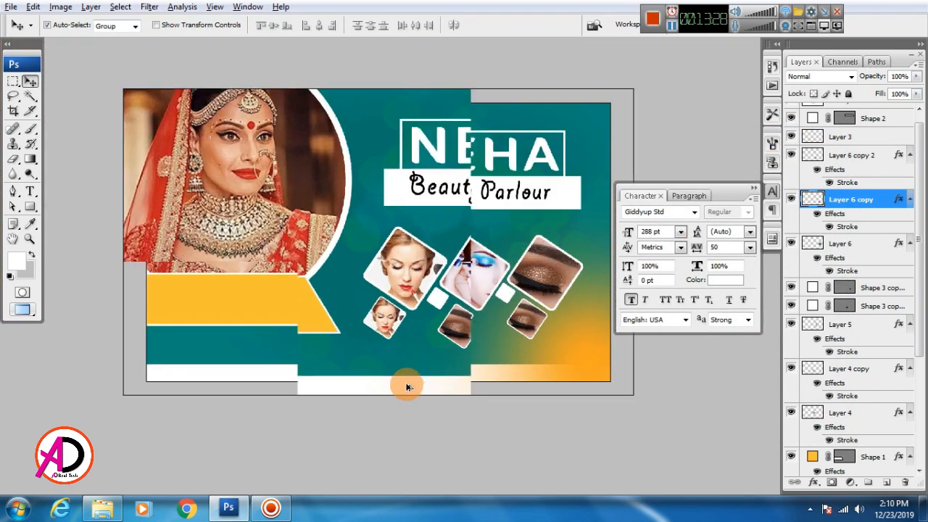
scroll(464, 406, "down", 2)
scroll(464, 406, "up", 1)
left_click_drag(457, 399, 508, 431)
left_click_drag(458, 404, 442, 382)
scroll(279, 356, "up", 1)
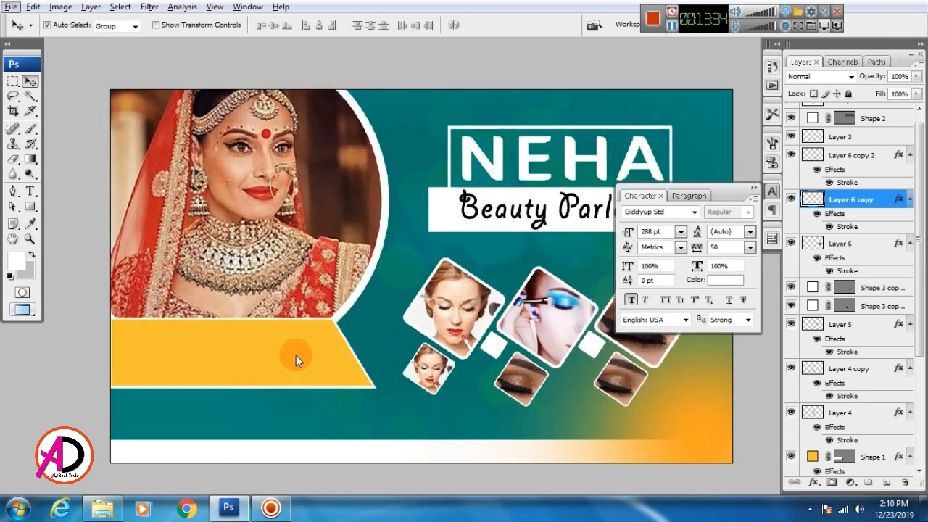
left_click_drag(293, 351, 386, 320)
Type 'Discount' on the yellow band and lower it slightly.
left_click(30, 193)
left_click(247, 310)
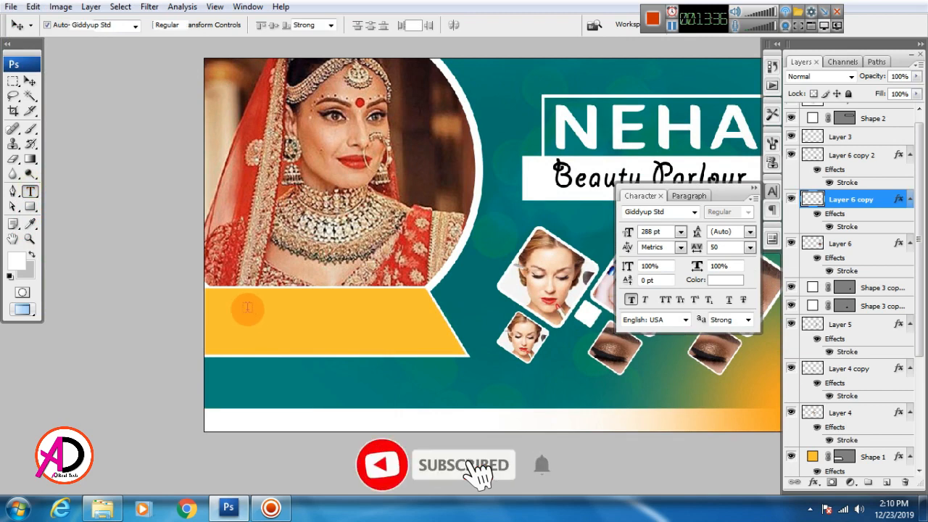
type("D")
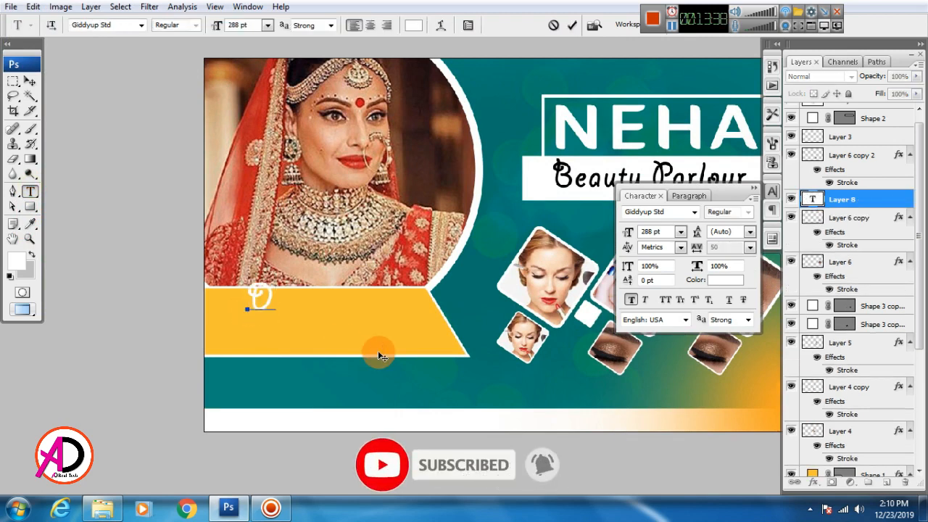
type("is")
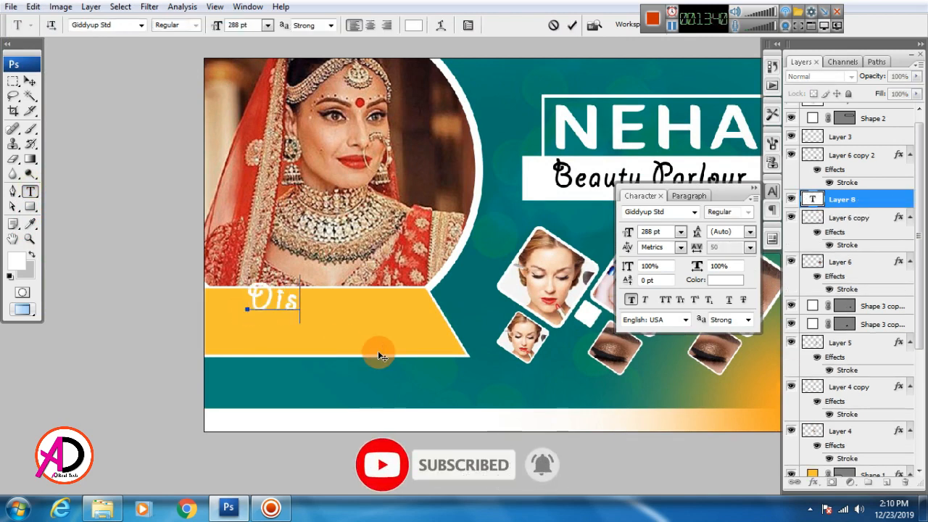
type("count")
key("ctrl")
key("ctrl+Return")
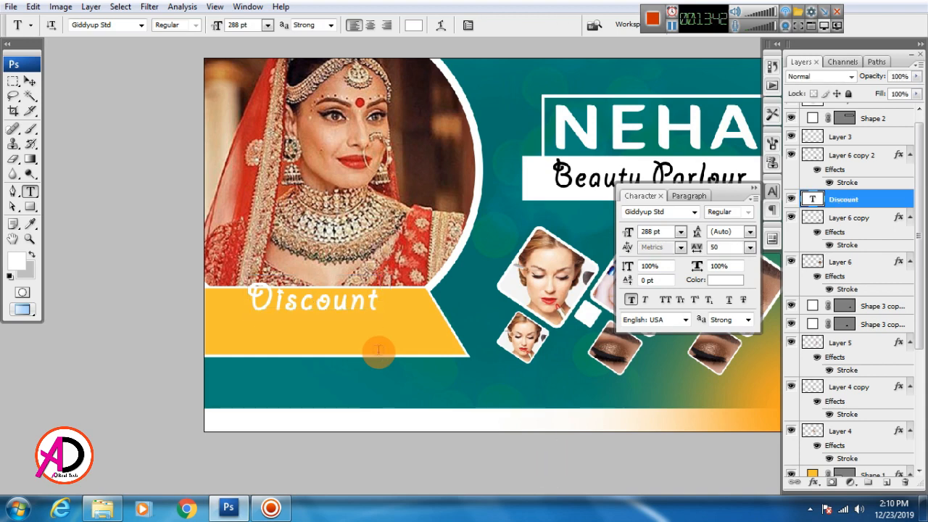
key("v")
left_click_drag(290, 312, 293, 322)
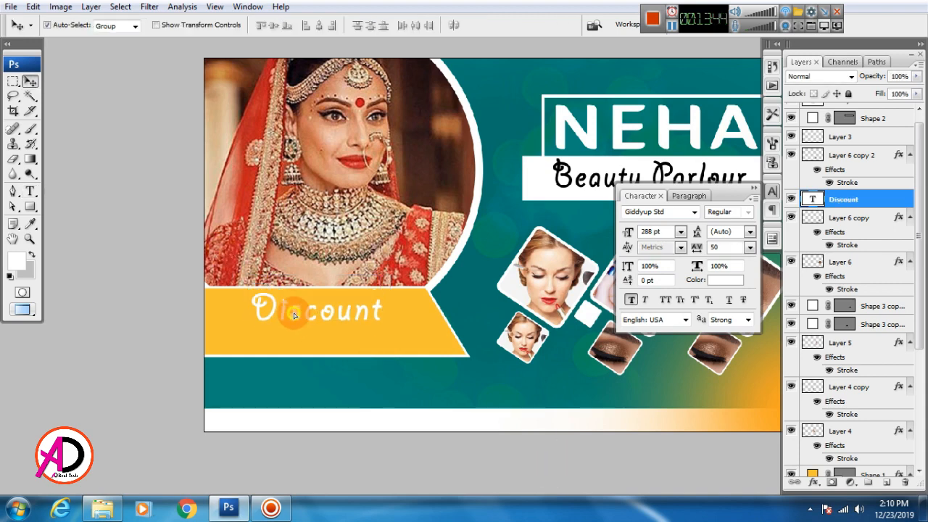
Make the Discount text black and nudge it into position on the ribbon.
left_click(725, 279)
left_click_drag(515, 398, 506, 413)
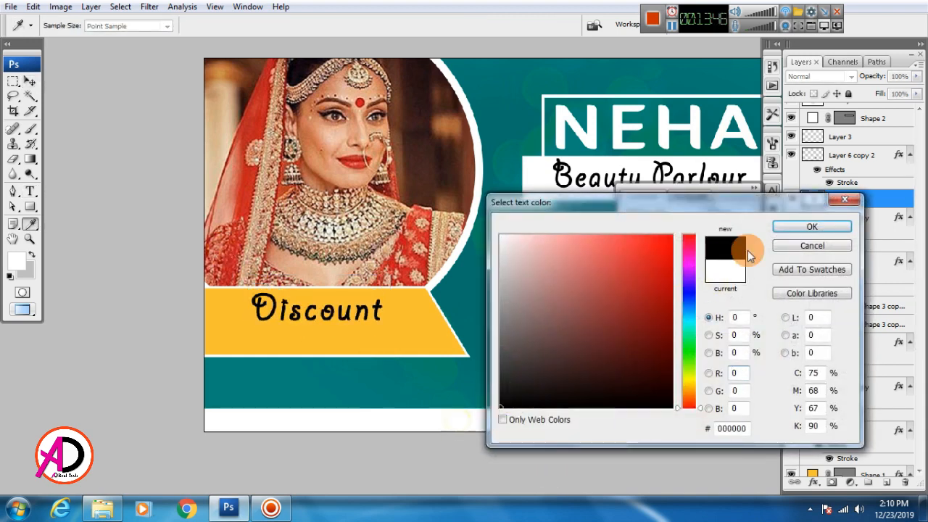
left_click(797, 227)
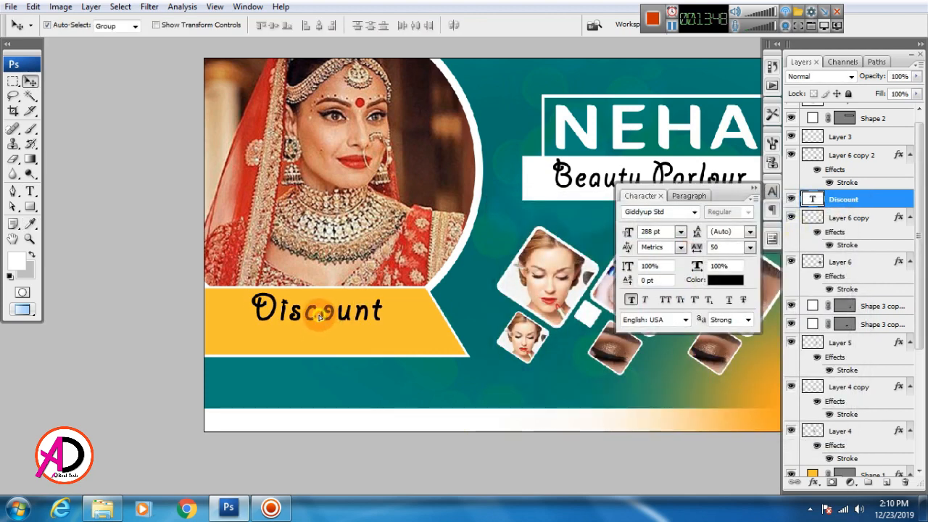
left_click_drag(319, 316, 408, 316)
scroll(368, 333, "up", 3)
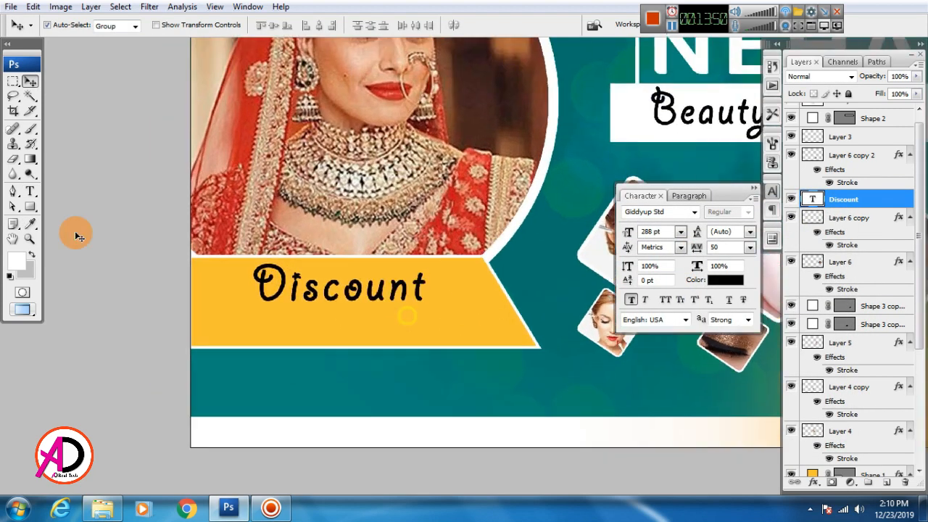
left_click(30, 191)
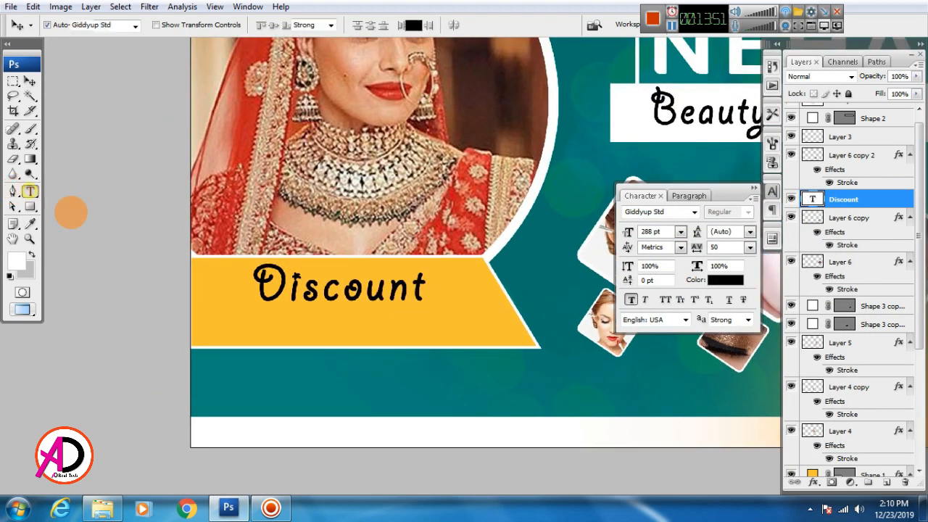
Type '25%' on the ribbon with the percent sign set as superscript.
left_click(253, 331)
type("25")
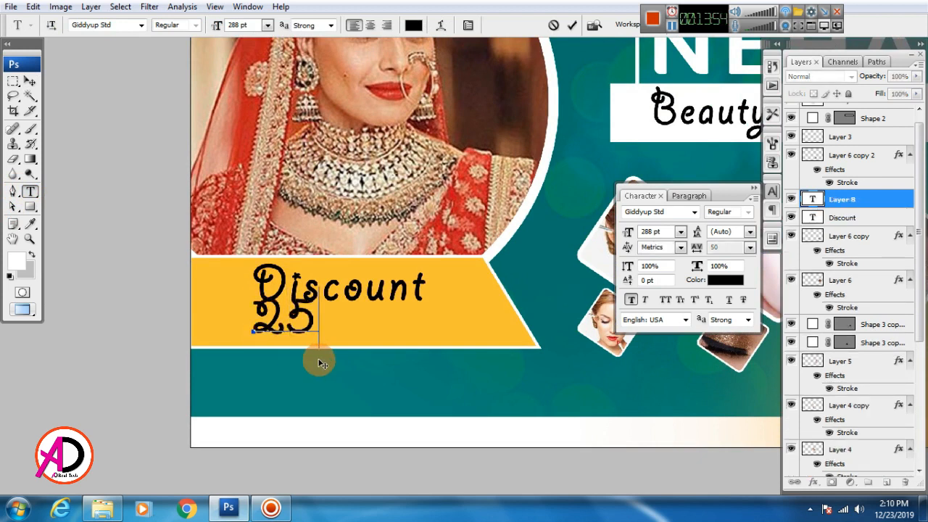
type("%")
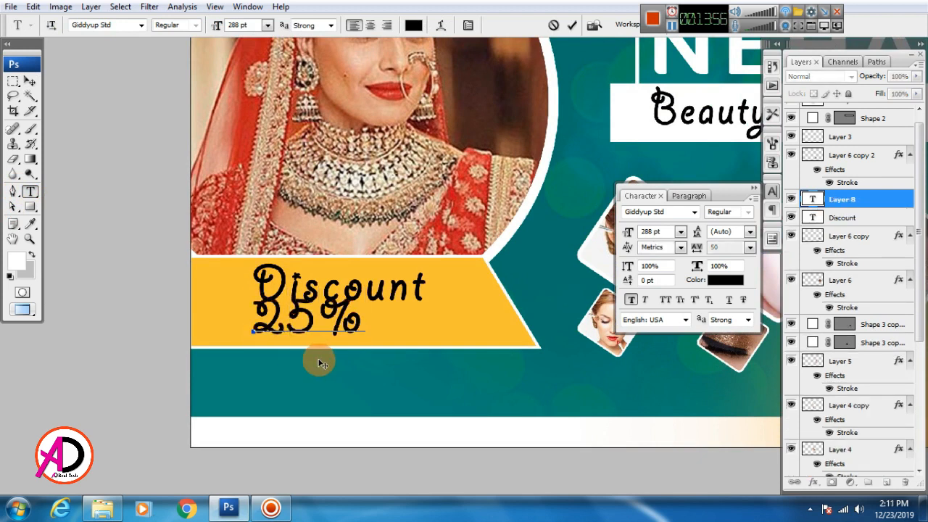
left_click_drag(367, 323, 321, 320)
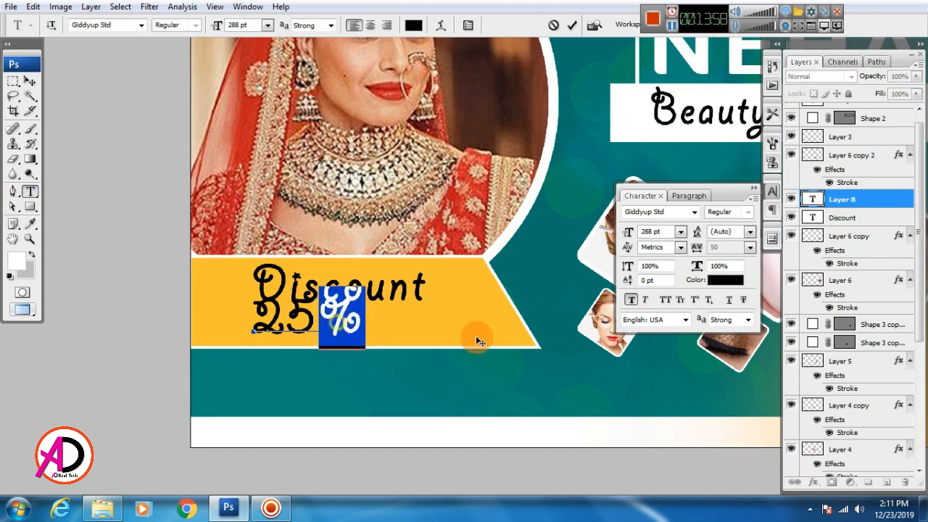
left_click(694, 299)
left_click(29, 81)
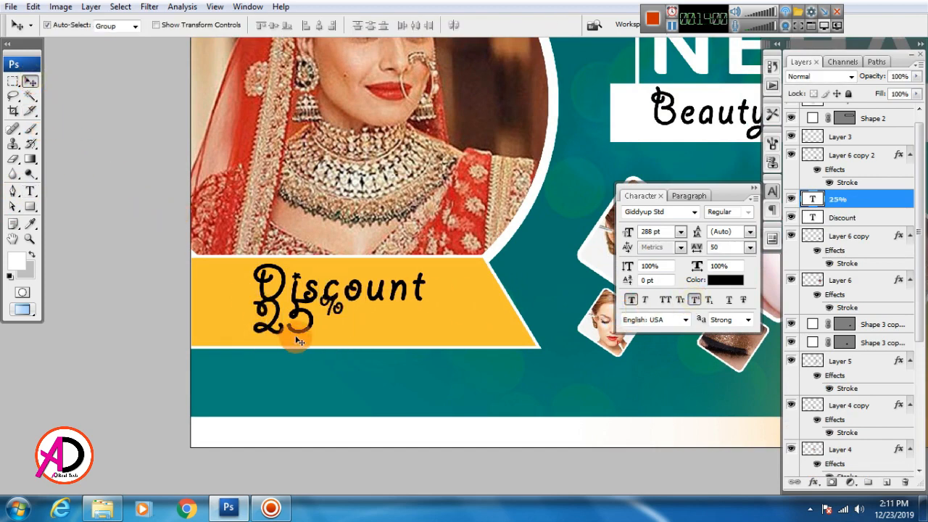
Place 25% beside Discount and enlarge it to about 119%.
left_click_drag(298, 341, 485, 313)
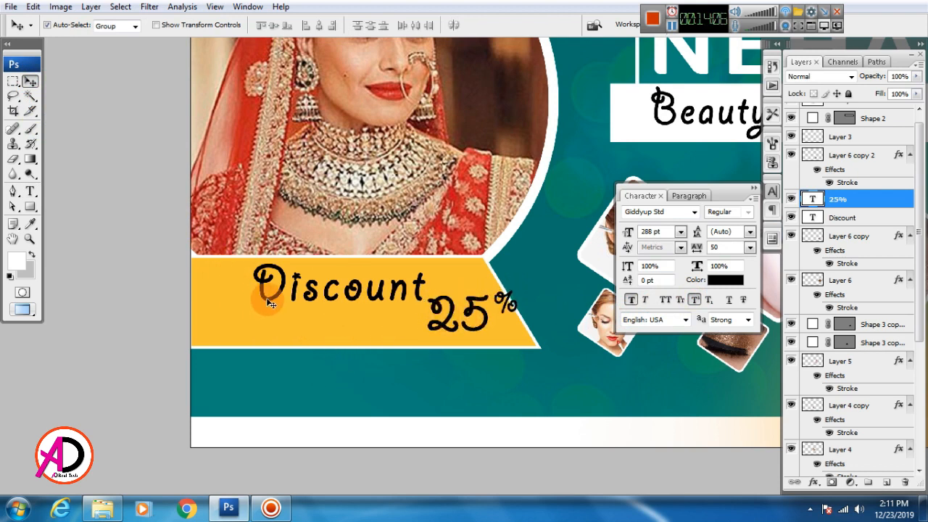
left_click_drag(268, 304, 226, 307)
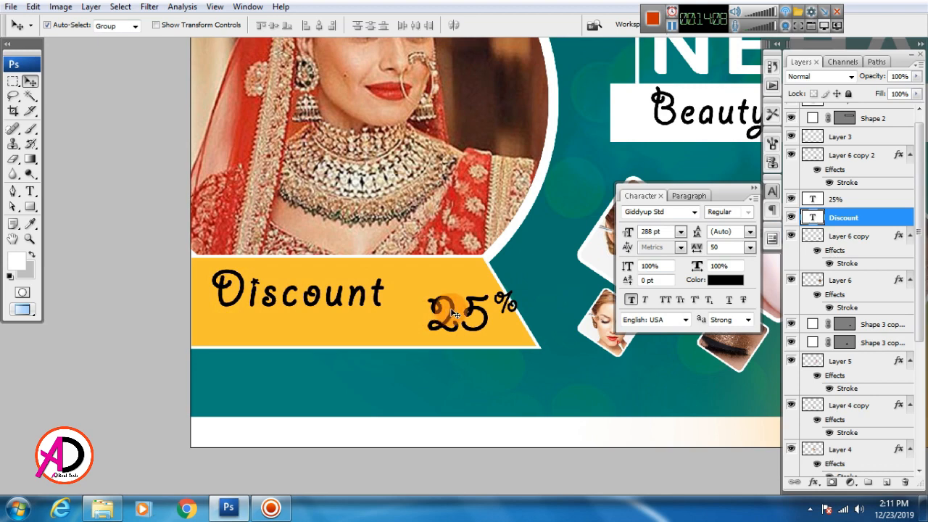
left_click_drag(453, 313, 417, 304)
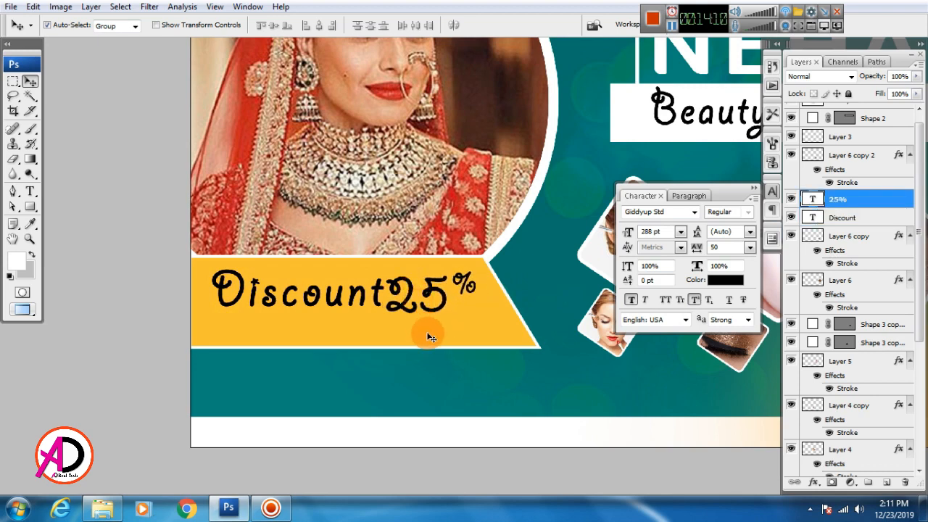
key("ctrl+t")
left_click_drag(478, 328, 487, 336)
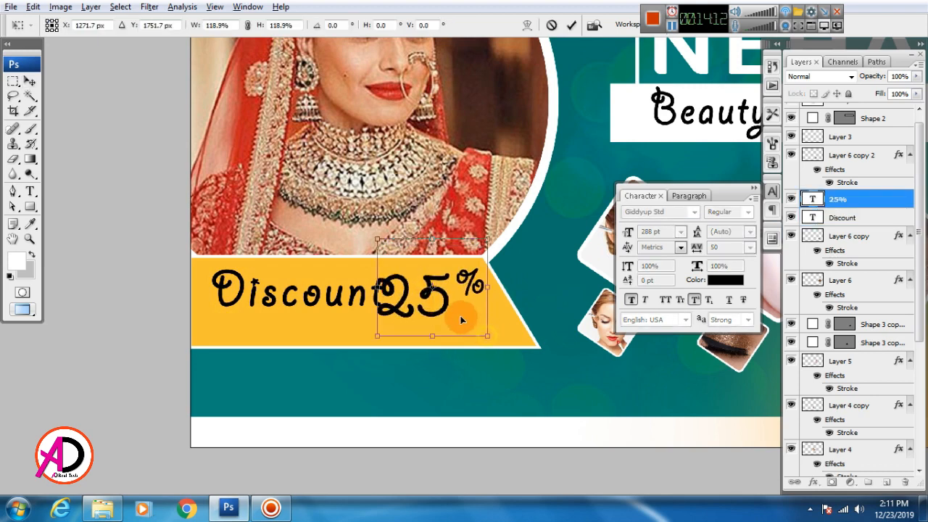
left_click_drag(444, 310, 457, 322)
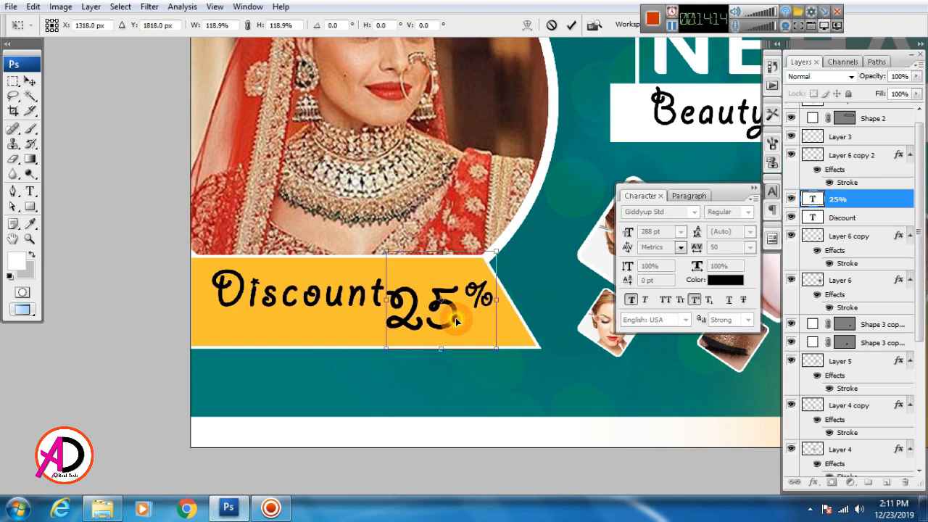
key("Return")
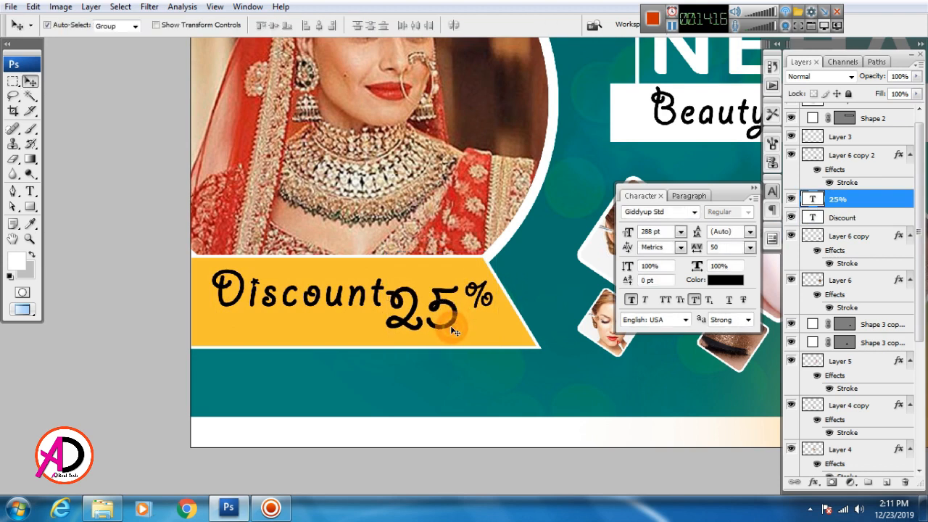
left_click_drag(447, 324, 456, 327)
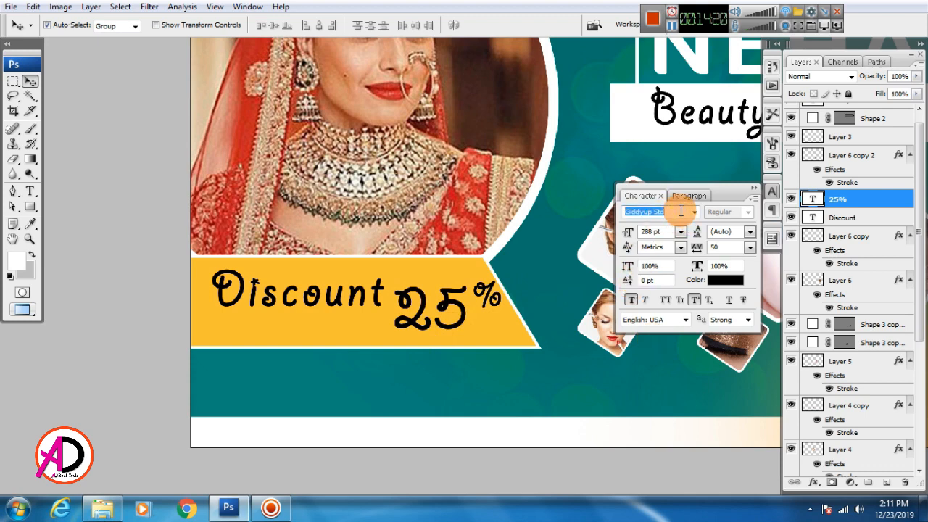
Change both the 25% and Discount text to the Giger font.
key("Down")
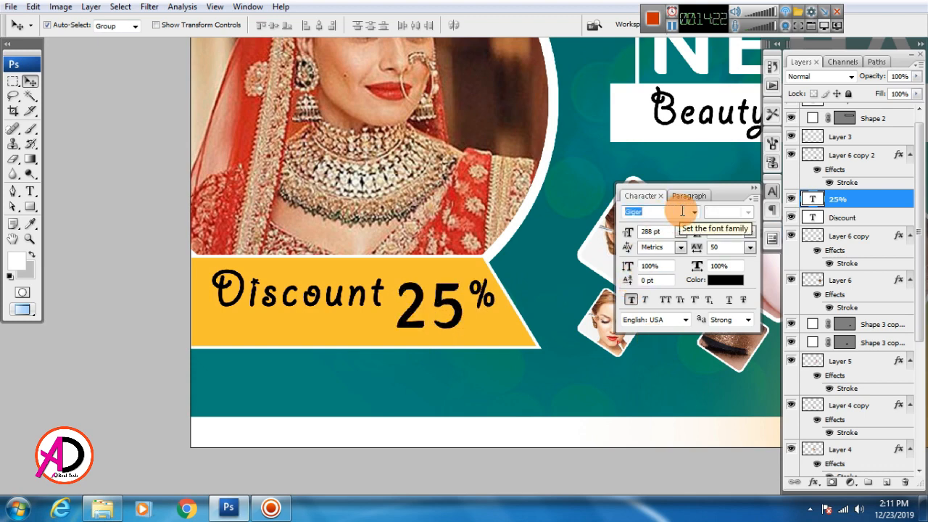
key("Return")
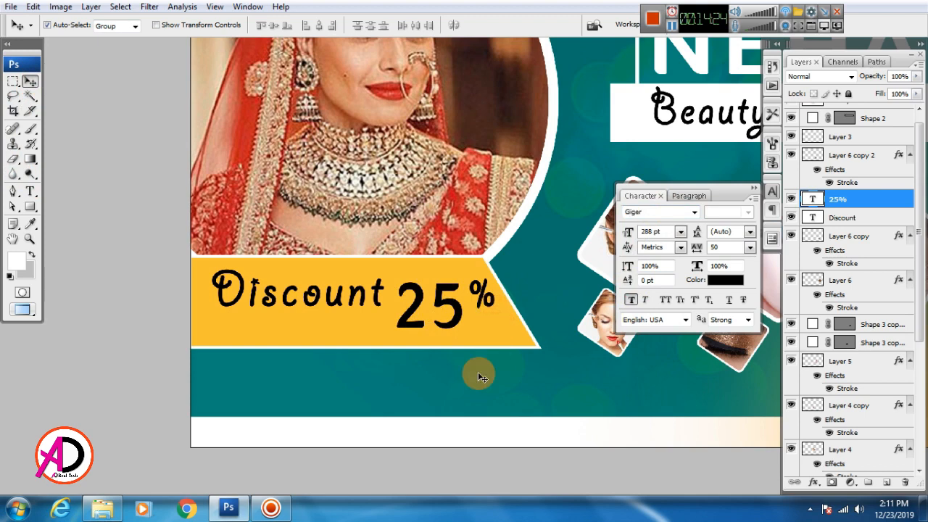
left_click(29, 191)
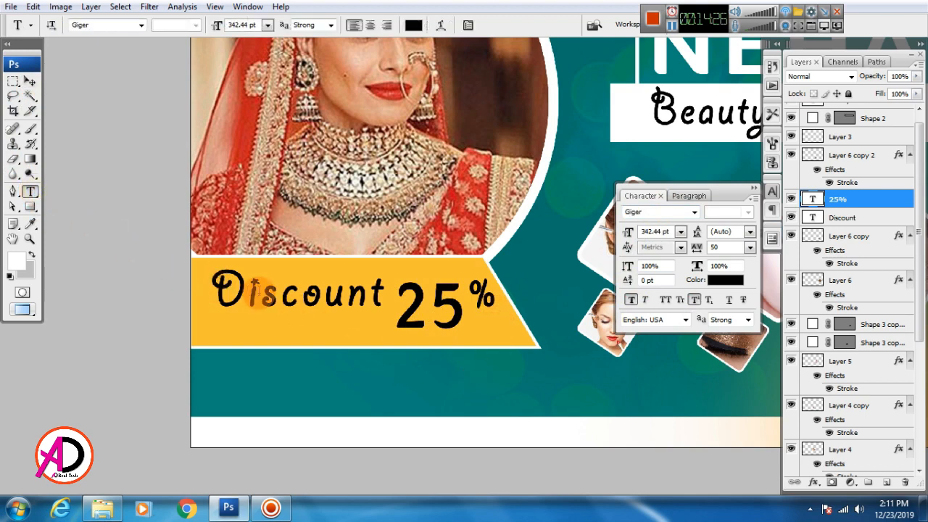
double_click(231, 290)
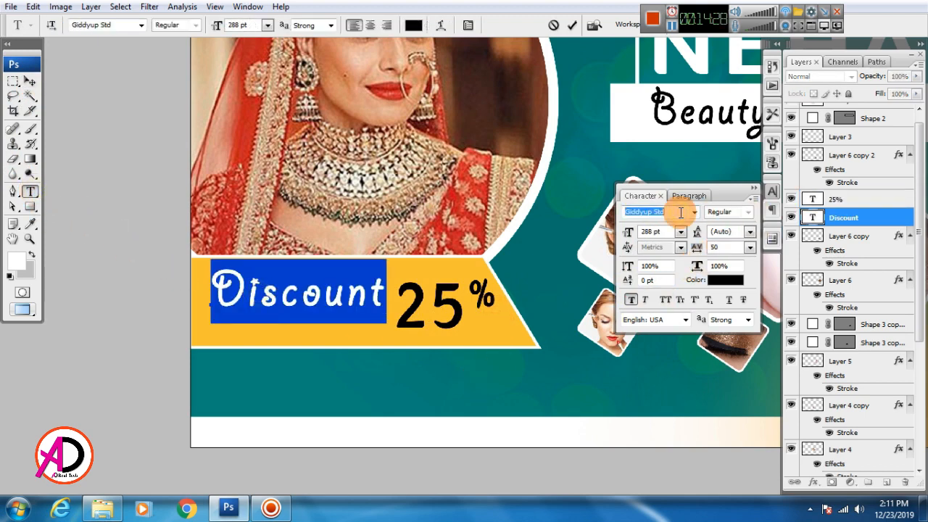
key("Down")
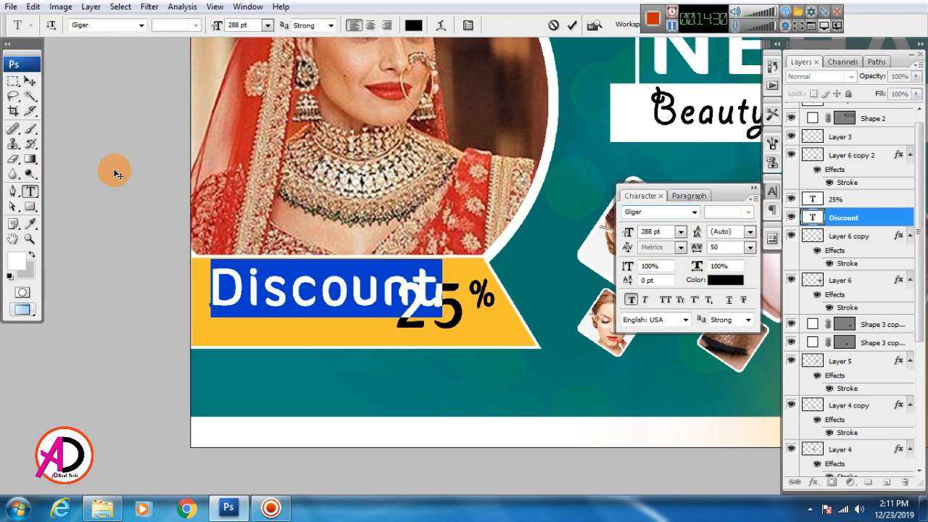
left_click(29, 81)
Scale Discount down to about 73% so it sits beside 25%.
key("ctrl+t")
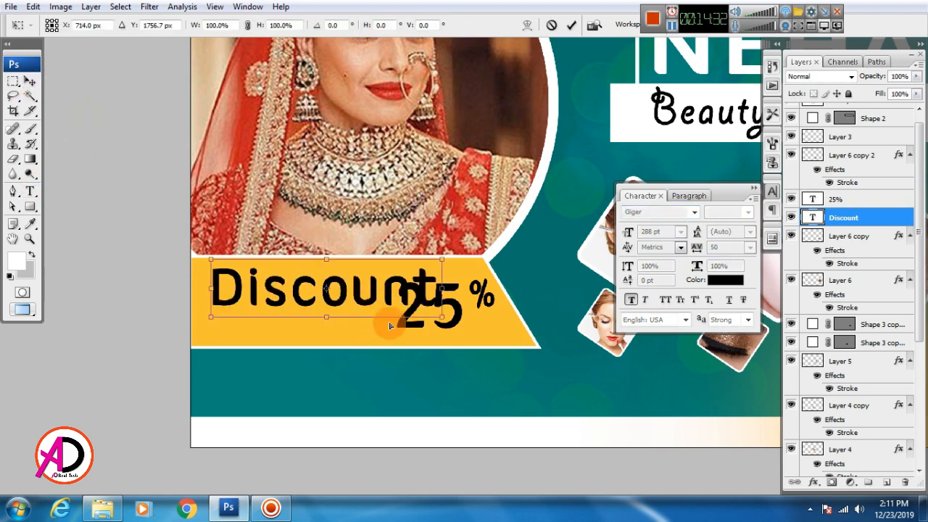
left_click_drag(444, 258, 387, 287)
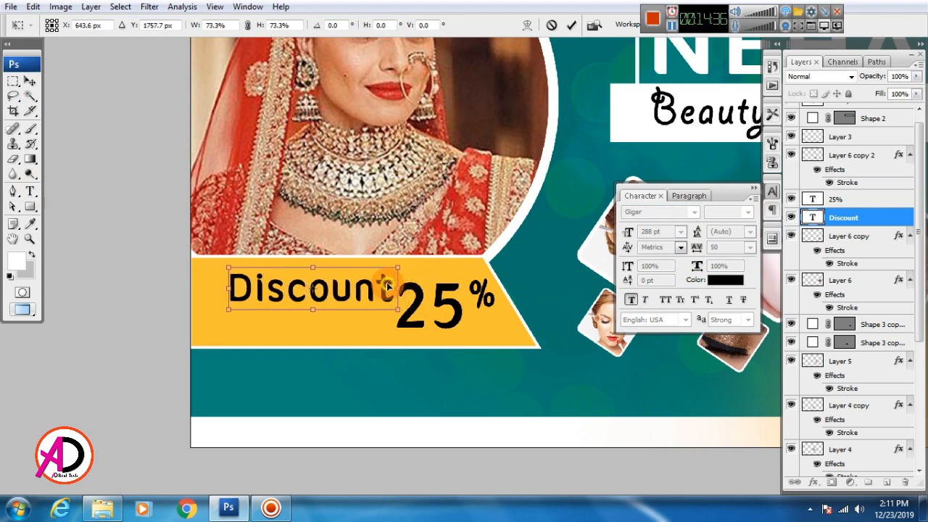
key("Return")
left_click_drag(441, 344, 423, 320)
Add an 'OFF' text layer on the ribbon next to 25%.
scroll(377, 310, "up", 2)
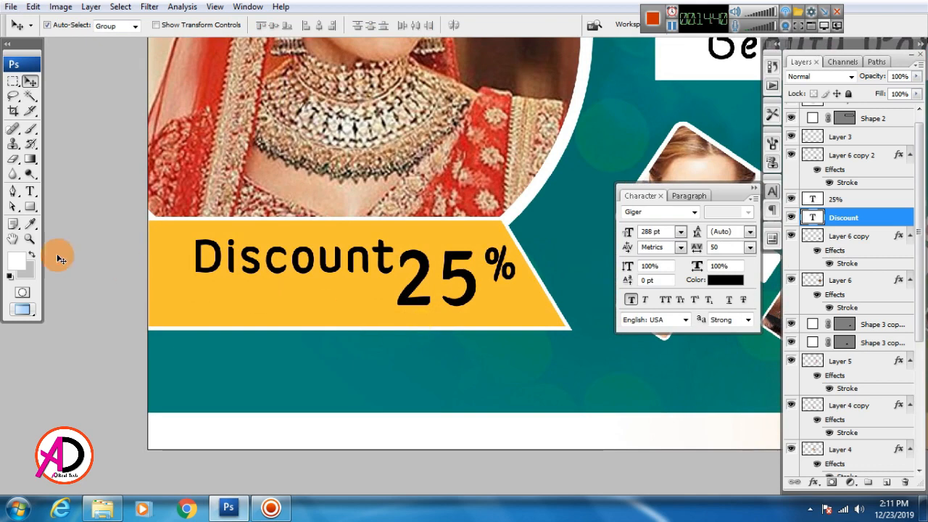
left_click(29, 190)
left_click(204, 302)
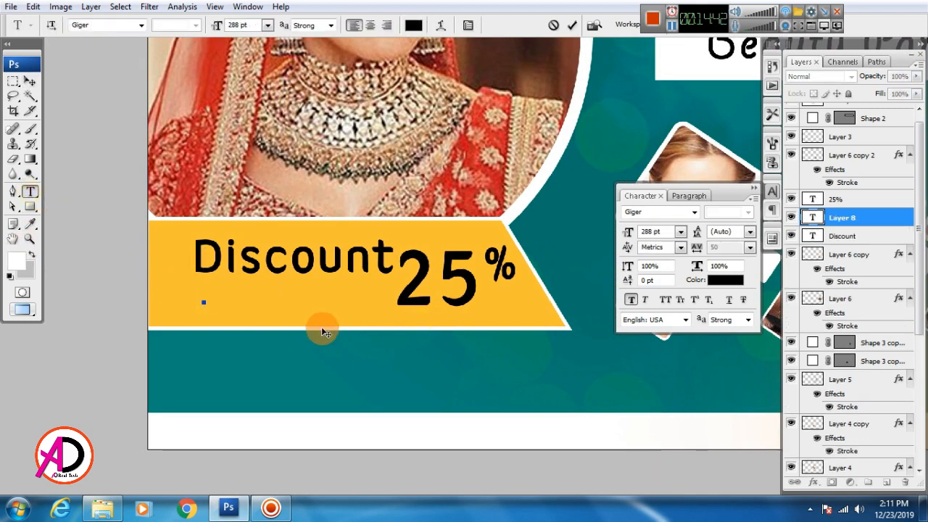
type("Off")
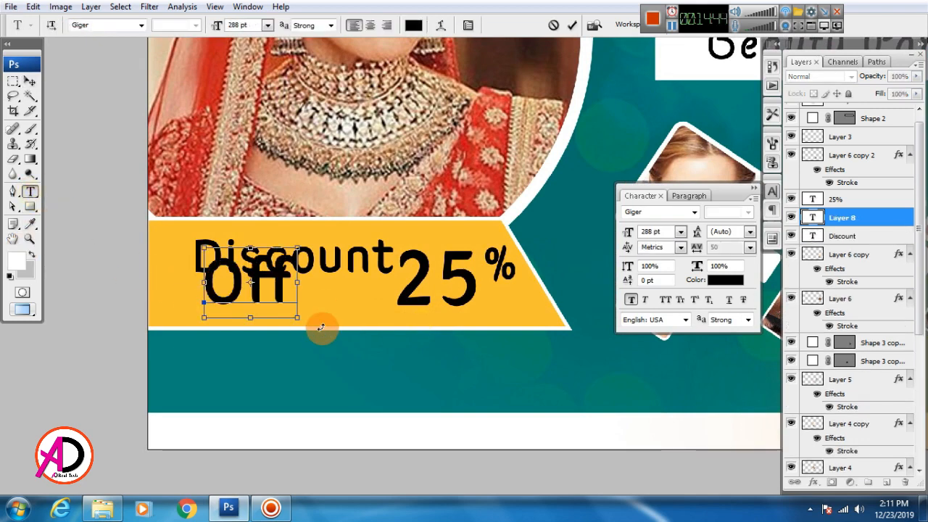
key("BackSpace")
key("BackSpace")
type("FF")
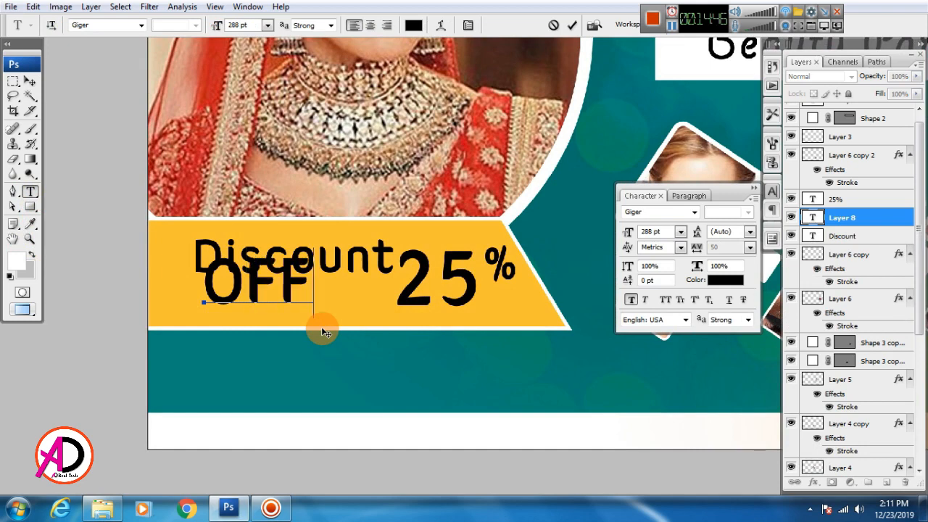
key("ctrl+Return")
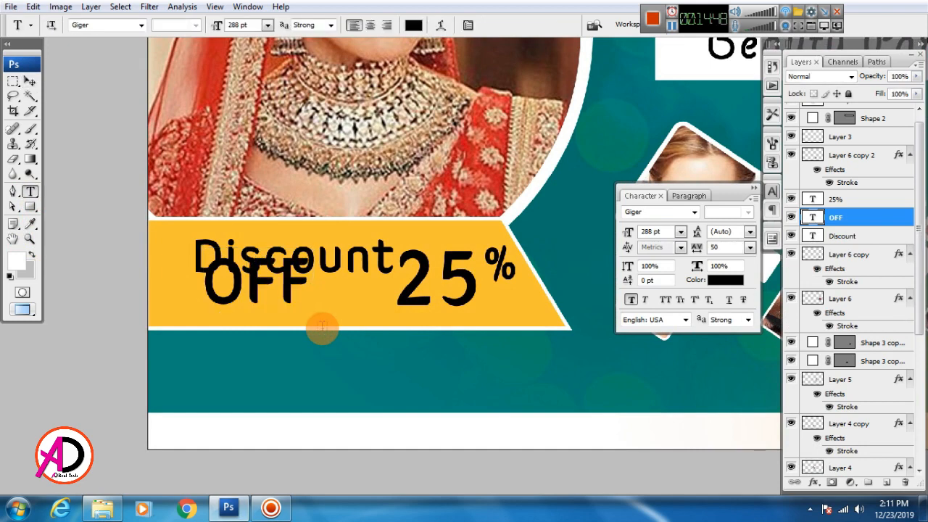
Scale OFF to about 44% and position it beneath the percent sign.
key("ctrl+t")
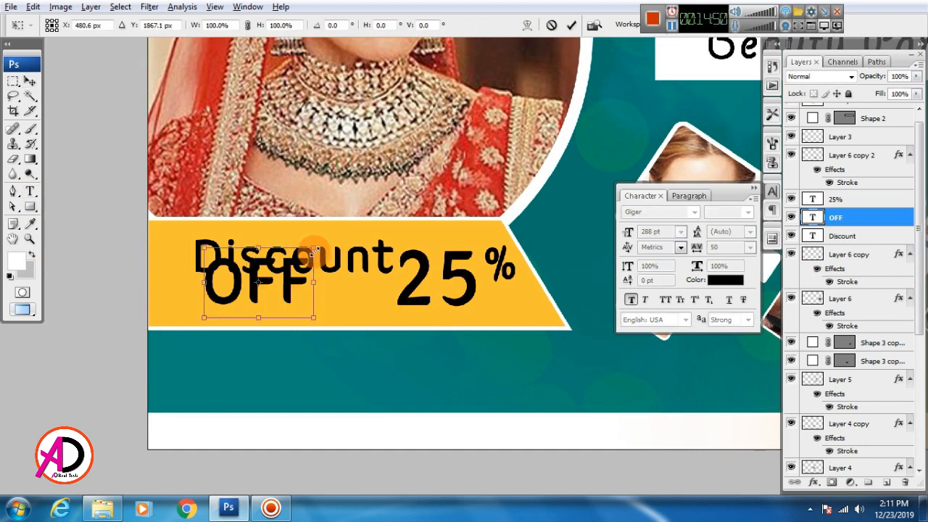
left_click_drag(313, 249, 512, 314)
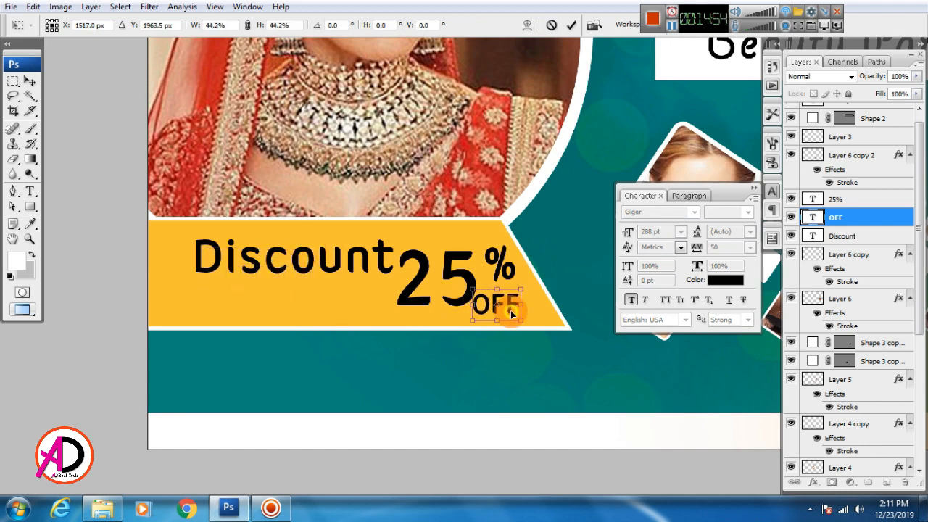
key("Right")
key("Right")
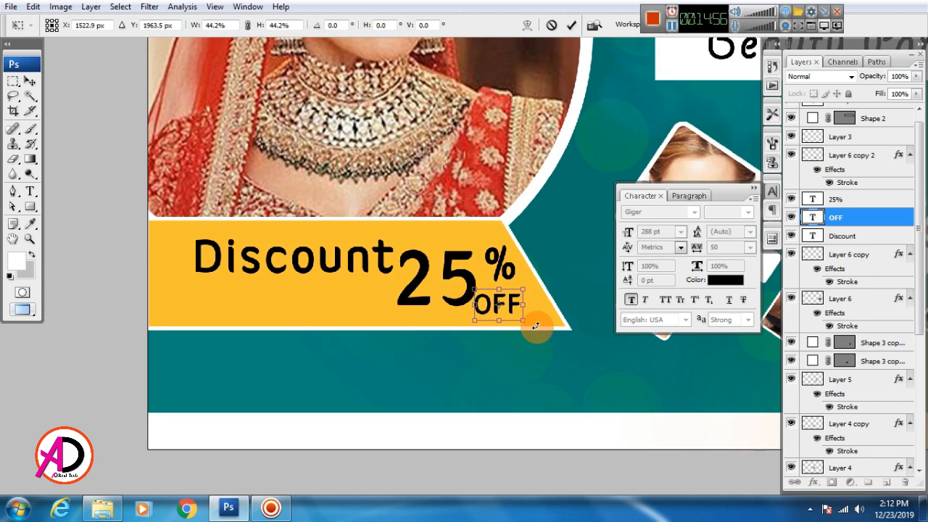
key("Return")
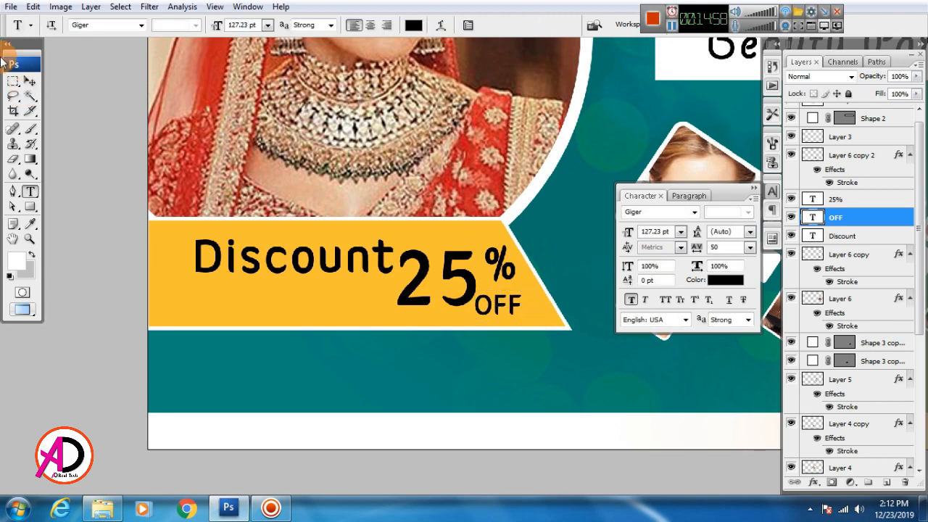
Frame the whole banner and begin a new text layer in the teal strip under the ribbon.
left_click_drag(380, 301, 337, 324)
scroll(396, 323, "down", 1)
scroll(428, 355, "up", 1)
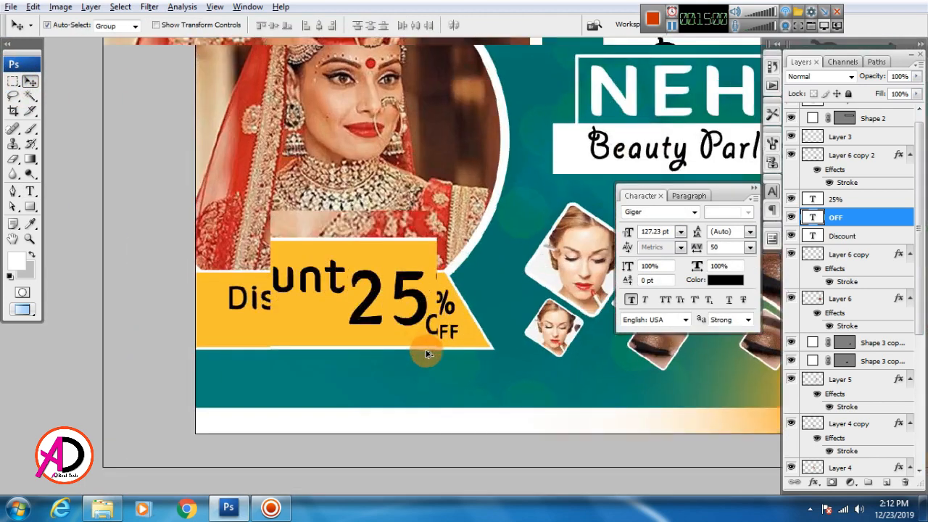
left_click_drag(498, 385, 394, 294)
left_click_drag(361, 348, 424, 361)
scroll(423, 360, "down", 2)
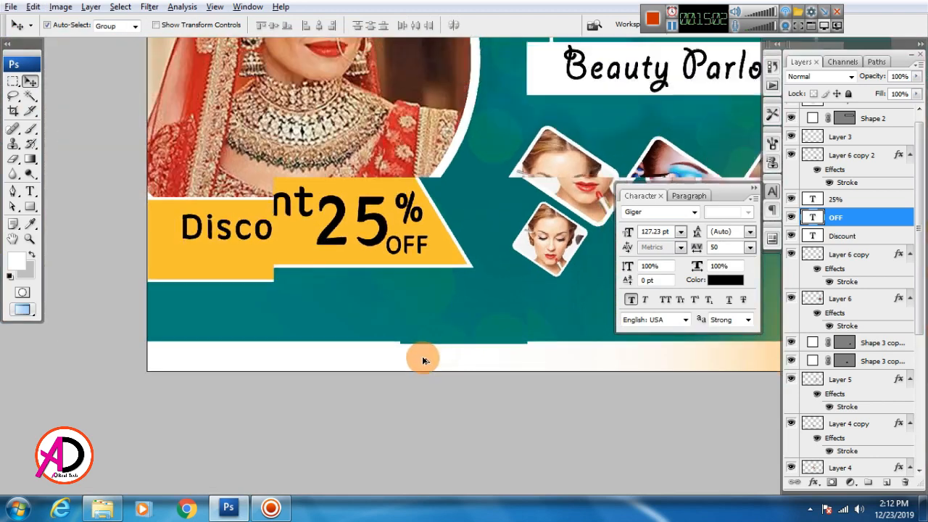
left_click_drag(483, 364, 424, 392)
scroll(425, 356, "down", 5)
scroll(425, 356, "up", 3)
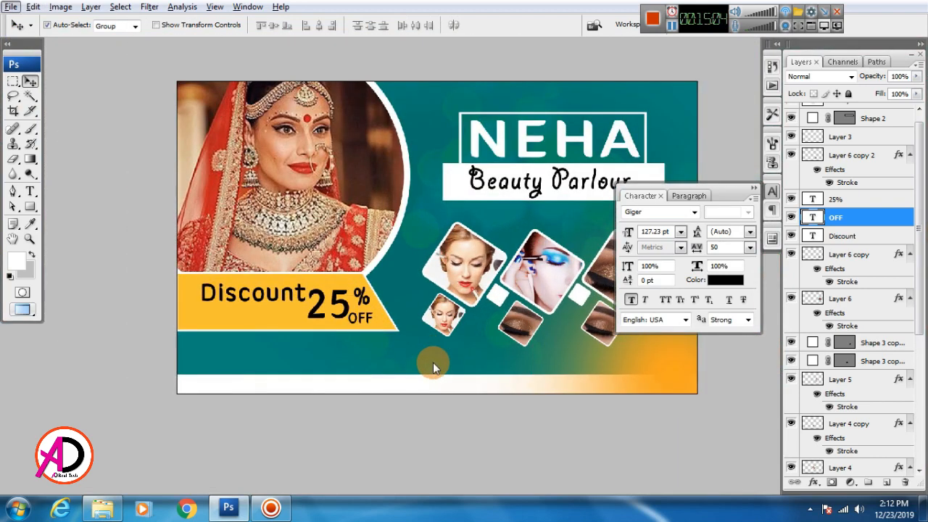
left_click_drag(468, 365, 474, 343)
scroll(435, 383, "up", 2)
mouse_move(437, 369)
left_mouse_down()
mouse_move(435, 382)
mouse_move(447, 383)
left_mouse_up()
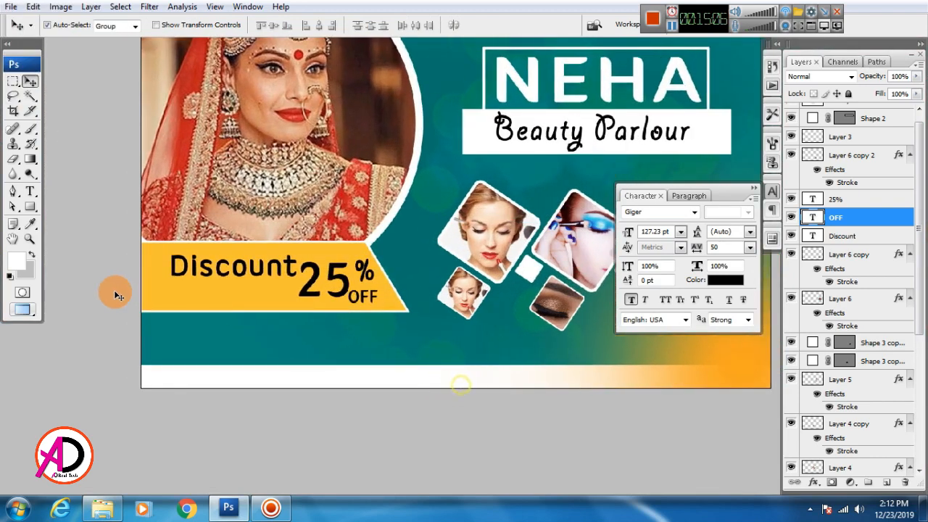
left_click(30, 190)
left_click(243, 352)
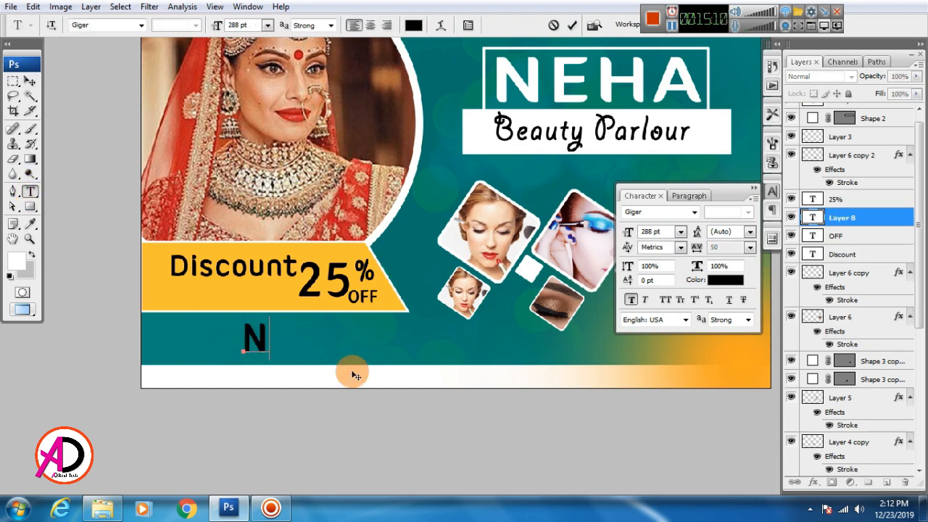
Type the parlour's address, scale it down, and place it at the left of the strip.
type("New ")
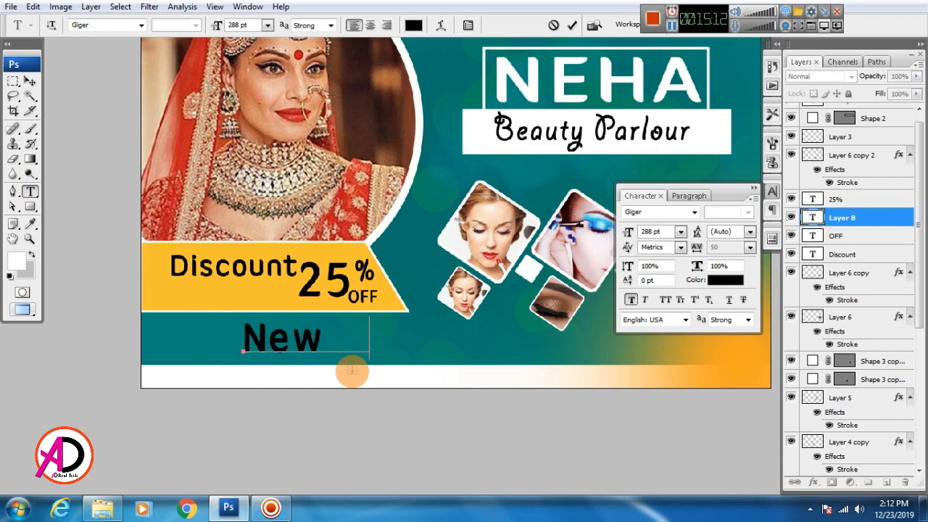
type("Ashok")
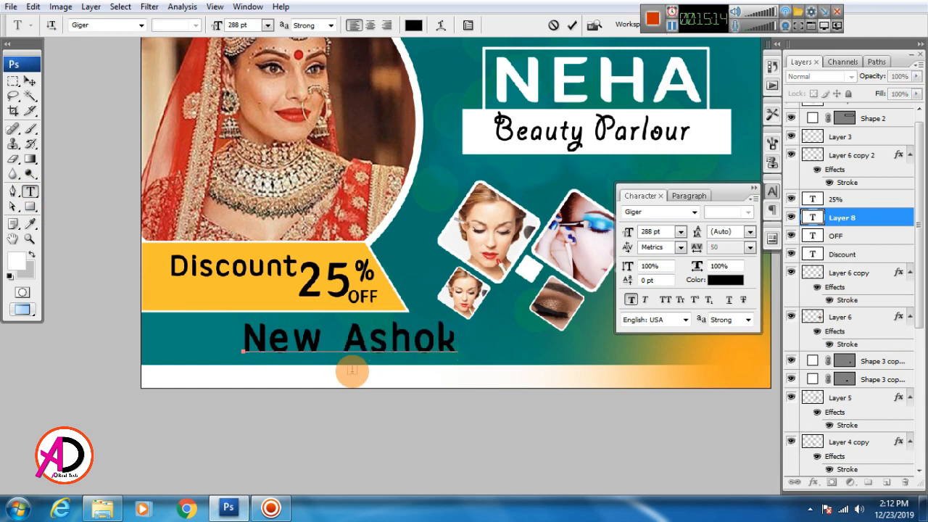
type(" Nagar Delhi")
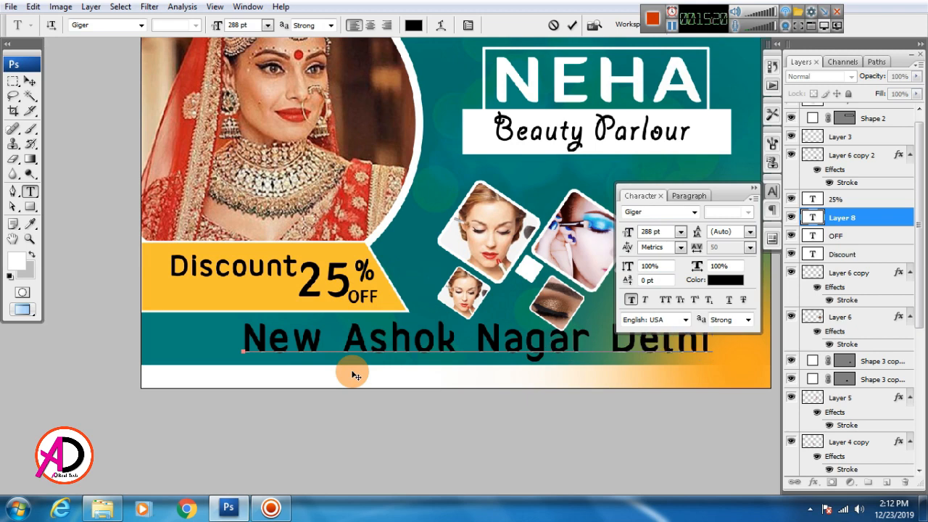
type("9")
key("ctrl+Return")
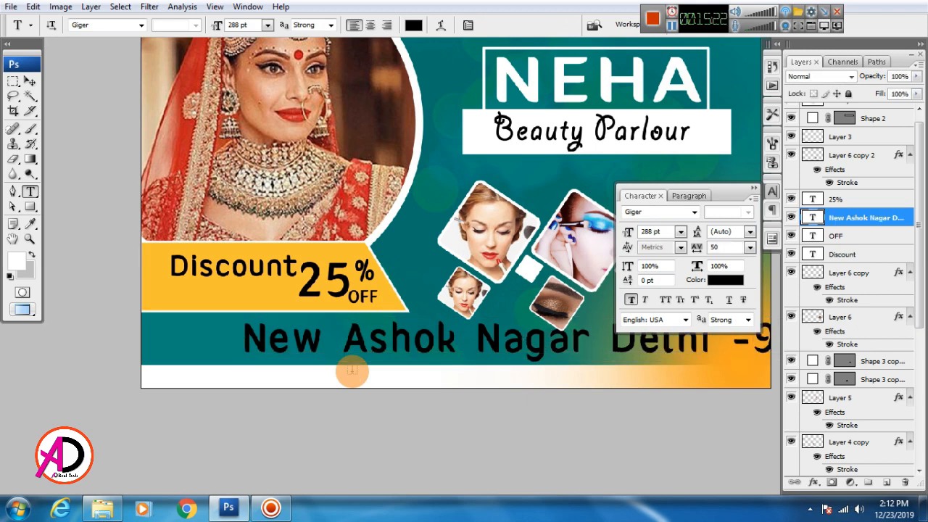
key("v")
key("ctrl+t")
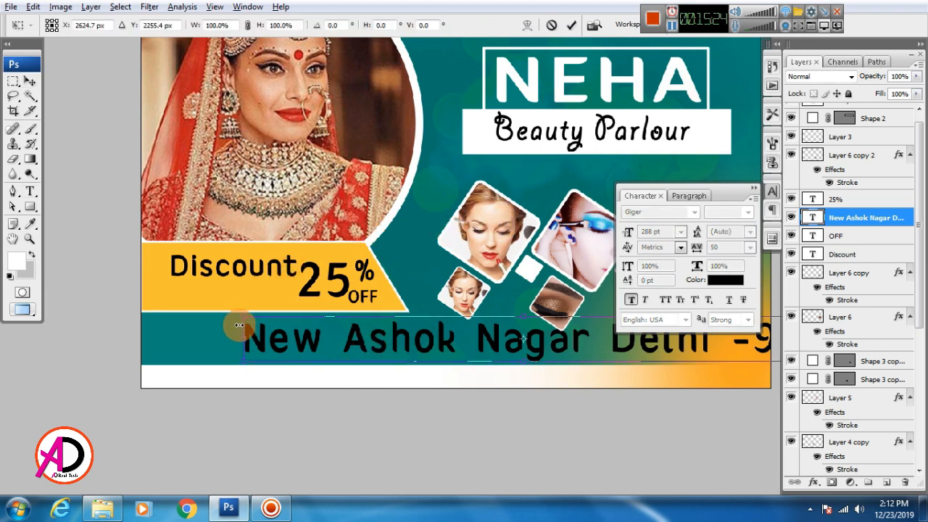
left_click_drag(239, 346, 186, 342)
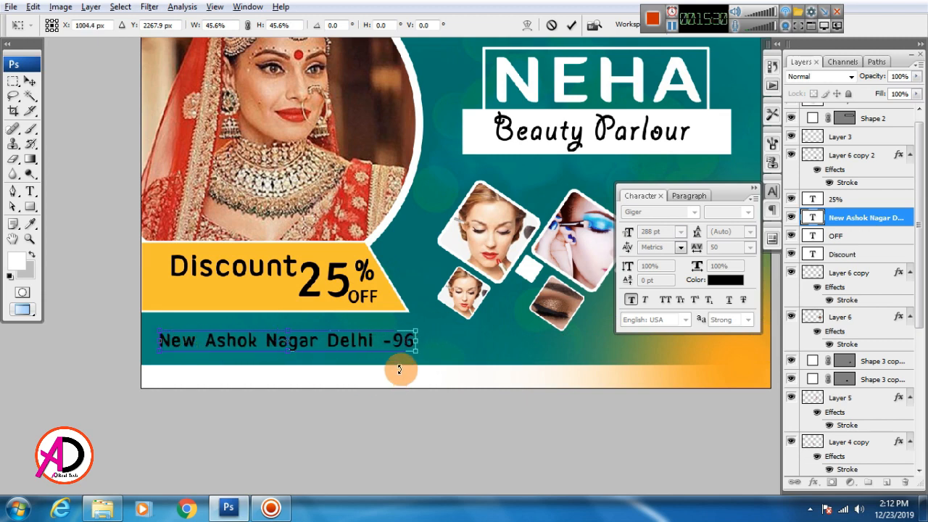
left_click_drag(420, 356, 397, 347)
key("Return")
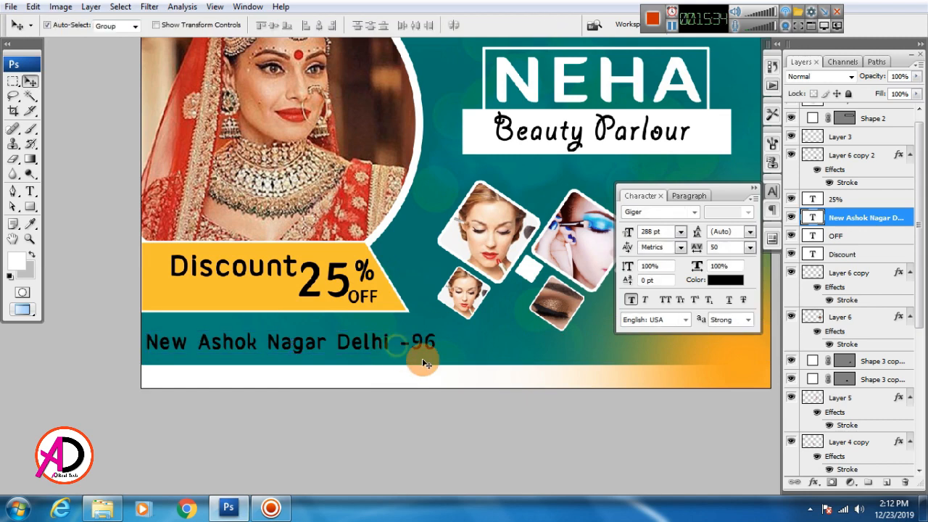
key("Down")
key("Down")
key("Down")
key("Down")
key("Down")
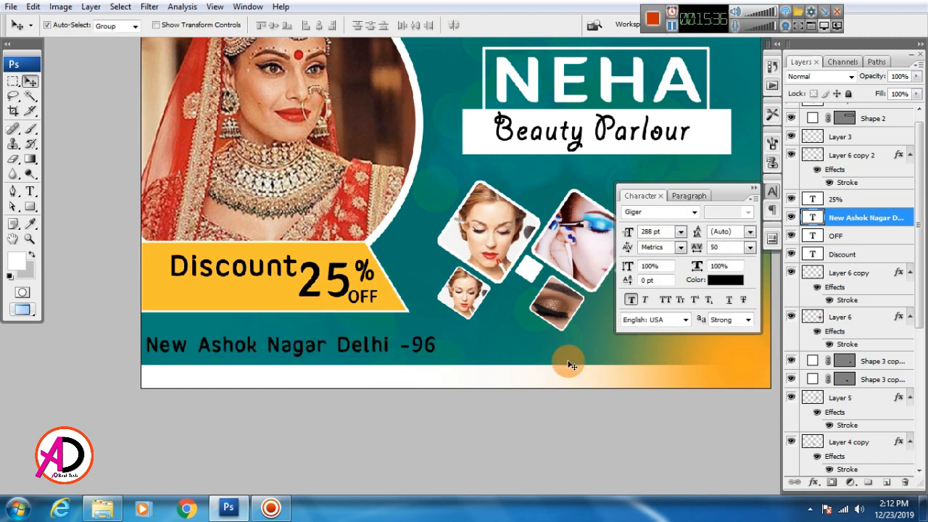
Colour the address text white and duplicate it to the right.
left_click(725, 280)
left_click(500, 237)
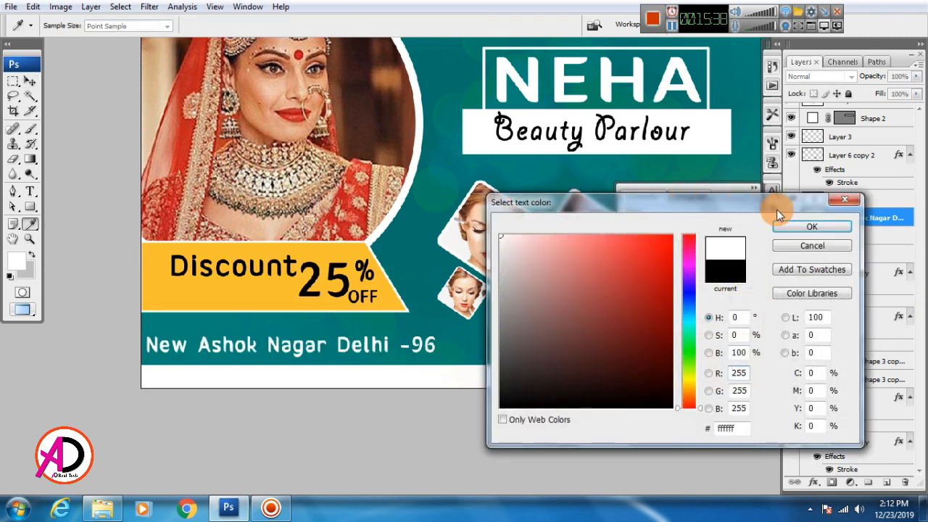
left_click(816, 226)
left_click_drag(549, 426, 461, 442)
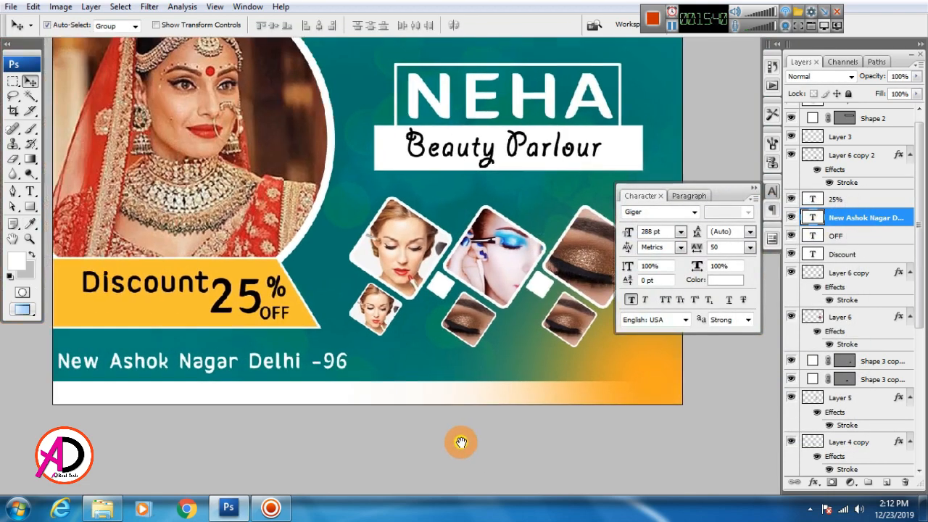
left_click_drag(280, 367, 581, 367)
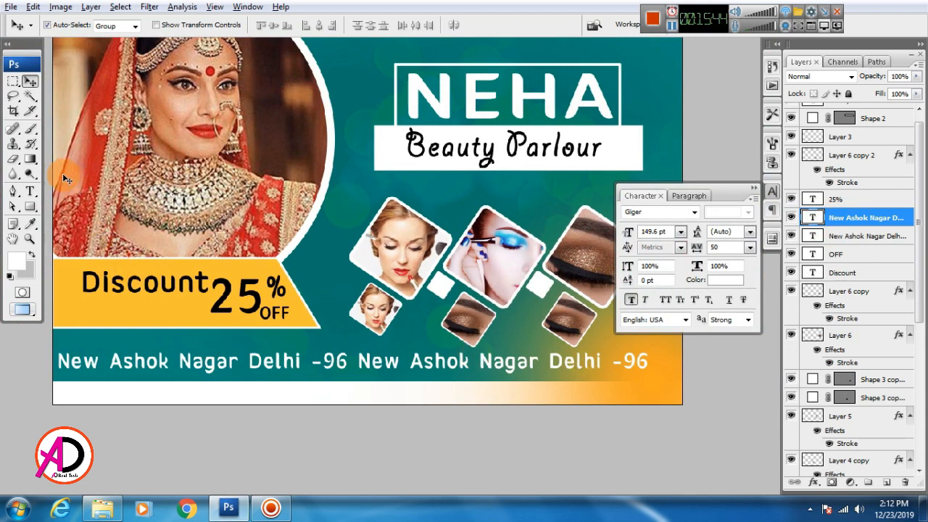
Replace the duplicate's text with the parlour's phone number and move it to the strip's right end.
left_click(29, 191)
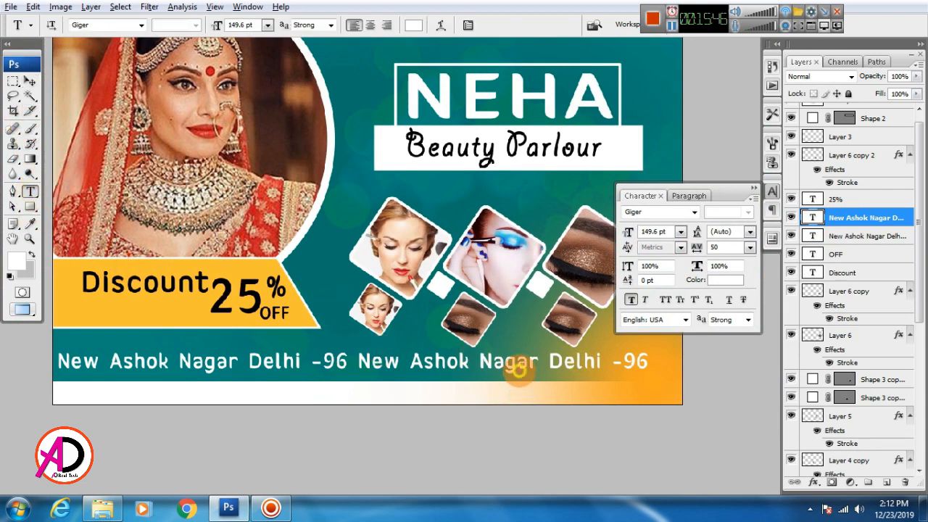
triple_click(516, 368)
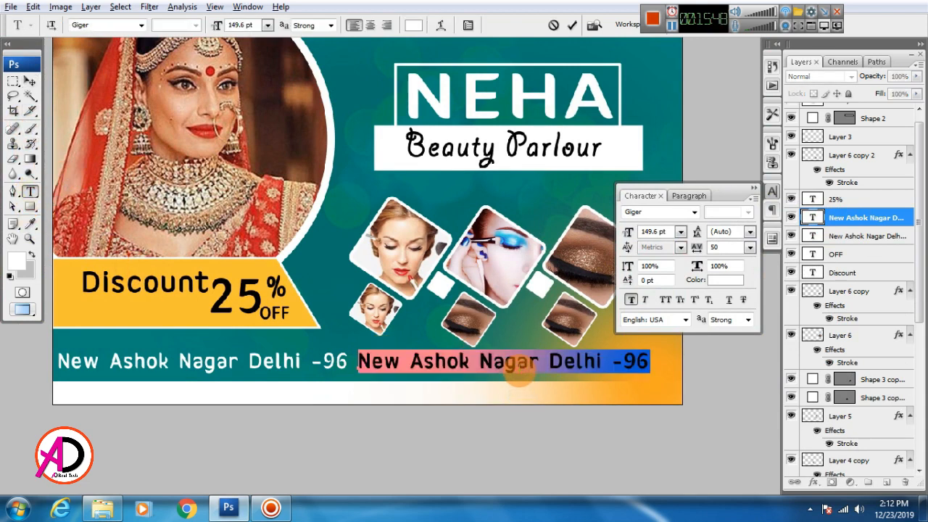
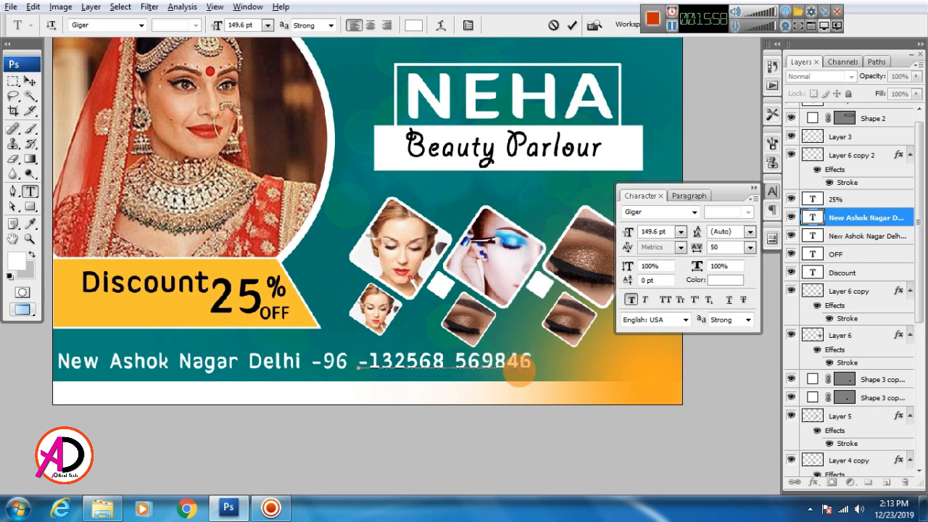
left_click(31, 82)
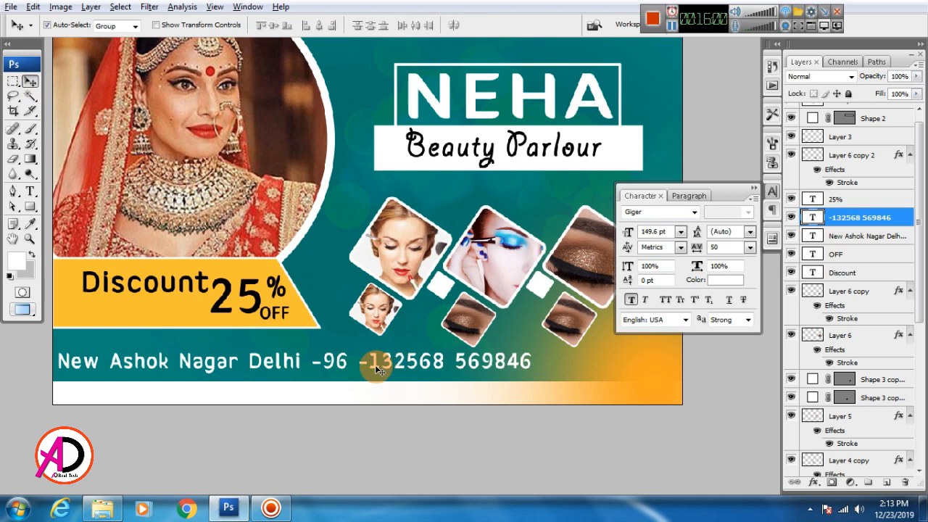
left_click_drag(374, 364, 489, 366)
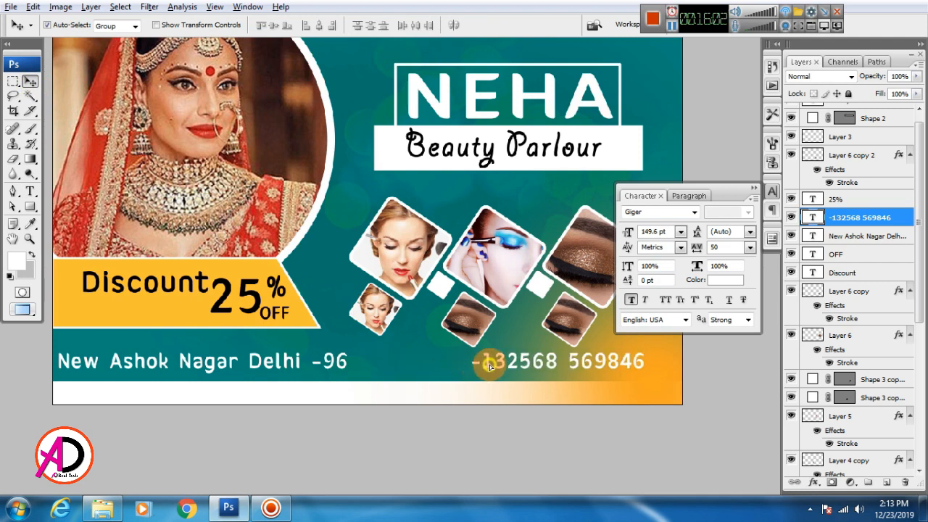
scroll(471, 431, "down", 3)
scroll(462, 426, "up", 1)
key("alt+space")
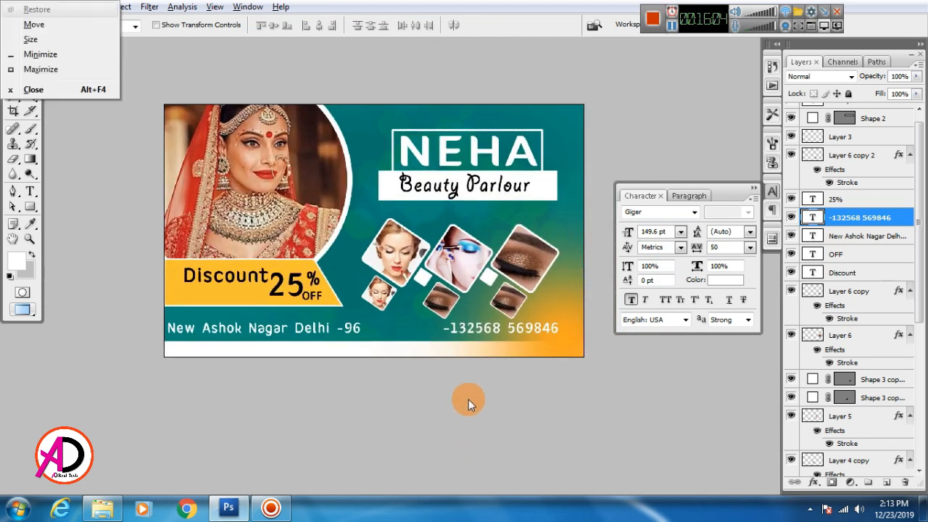
left_click_drag(502, 428, 486, 445)
scroll(432, 396, "up", 1)
scroll(470, 435, "up", 1)
scroll(485, 445, "down", 1)
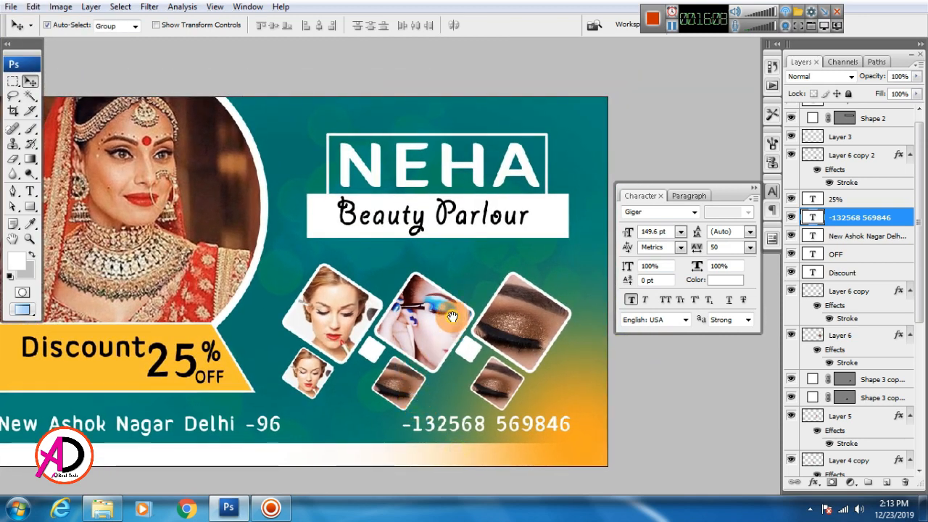
scroll(459, 325, "up", 1)
left_click_drag(458, 324, 428, 387)
scroll(474, 336, "up", 1)
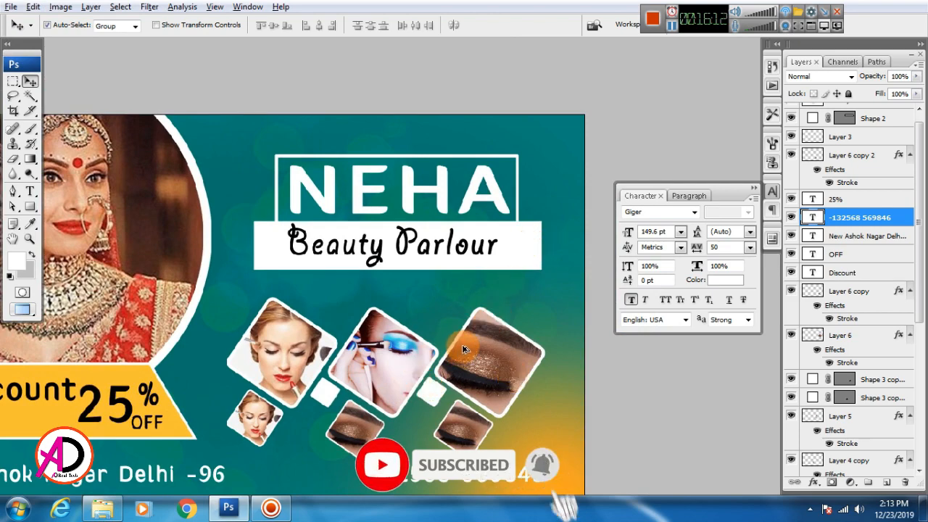
scroll(517, 315, "up", 1)
left_click_drag(518, 315, 609, 282)
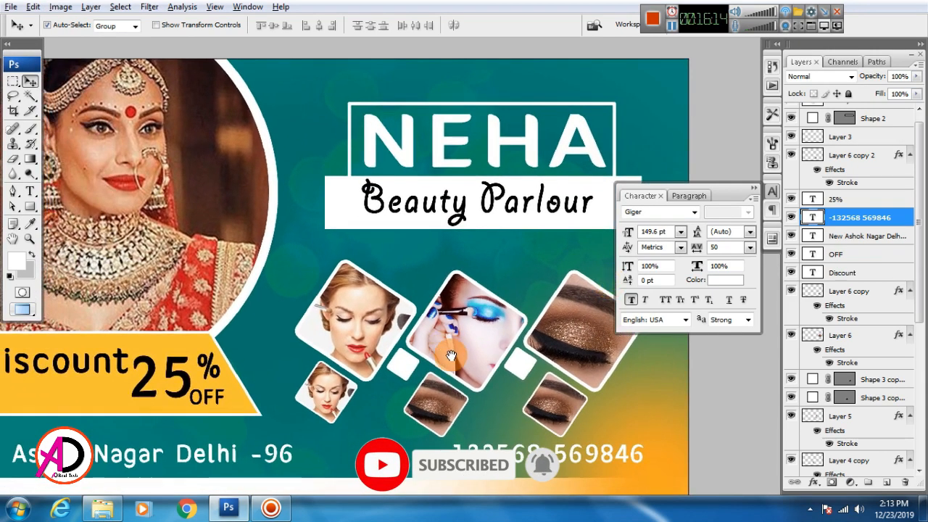
left_click_drag(456, 357, 477, 340)
scroll(412, 367, "down", 2)
scroll(422, 379, "up", 1)
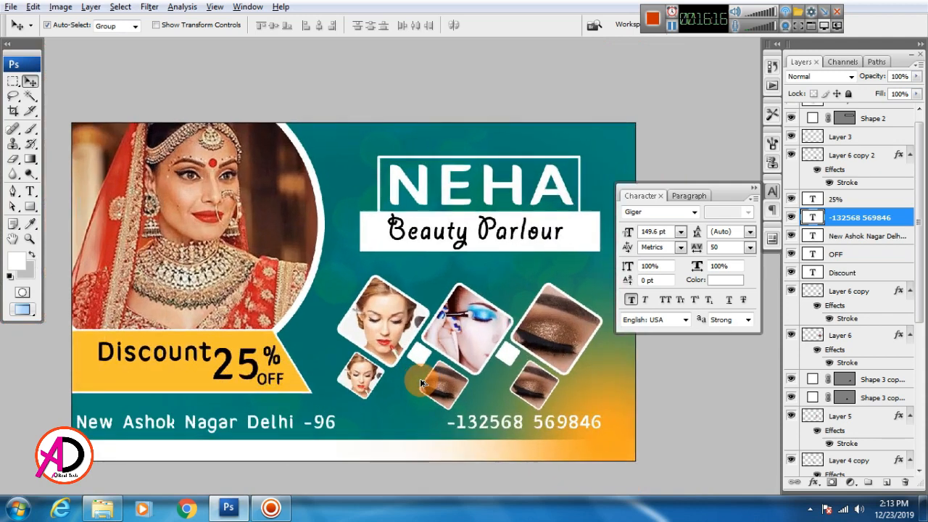
key("alt+space")
left_click_drag(335, 399, 406, 392)
left_click(192, 371)
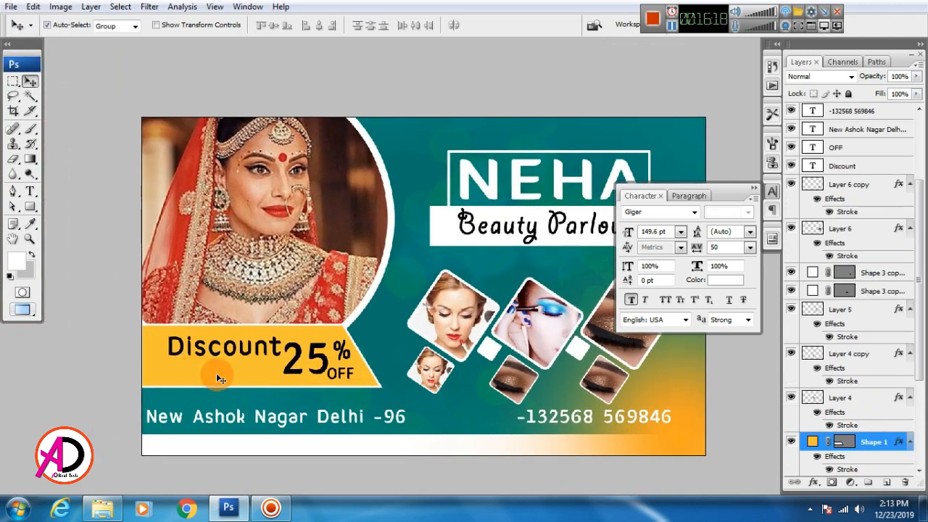
Nudge the yellow ribbon slightly left and up.
key("shift+Left")
key("shift+Left")
key("shift+Up")
key("shift+Up")
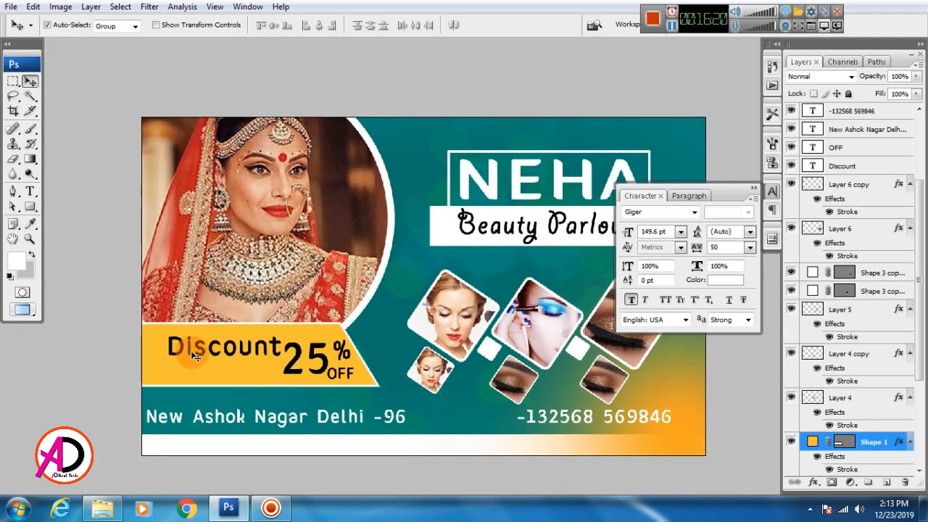
key("shift+Up")
Shift the Discount and 25% text slightly left, then zoom out to view the whole banner.
left_click(187, 355)
key("shift+Left")
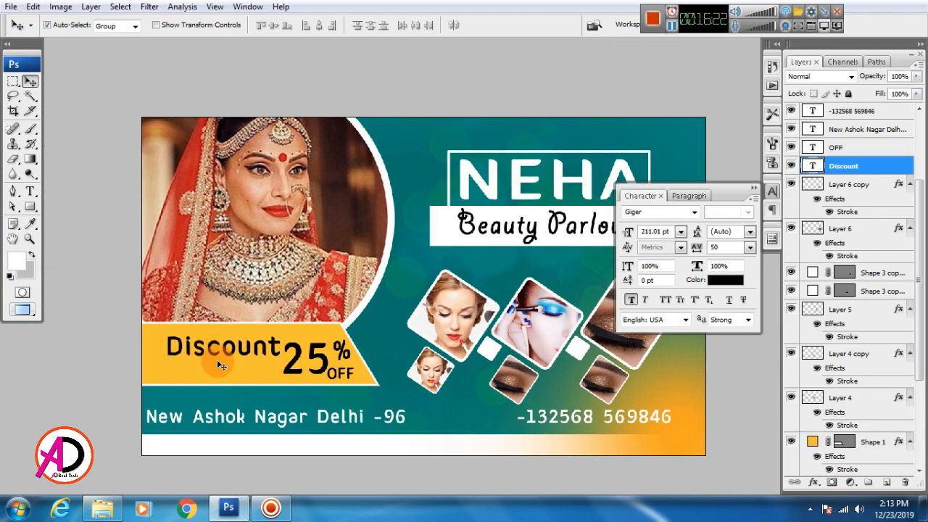
left_click(290, 368)
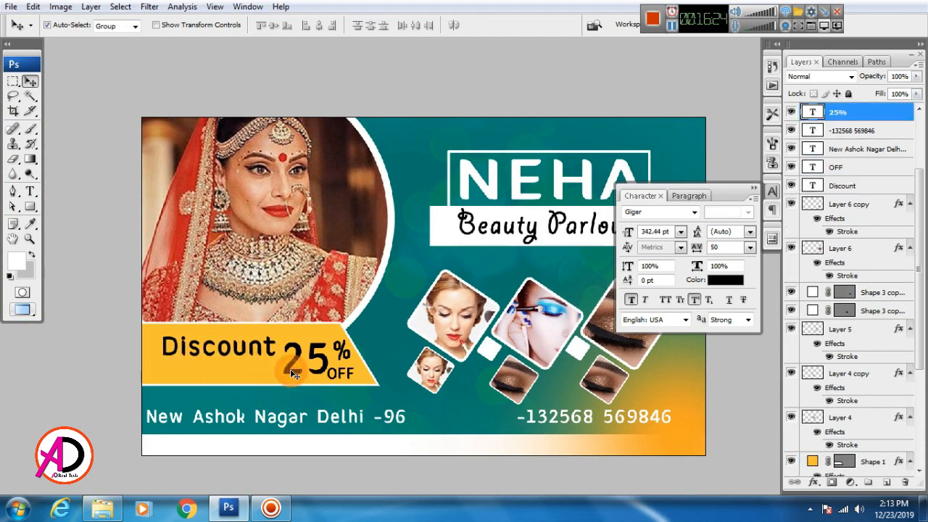
key("shift+Left")
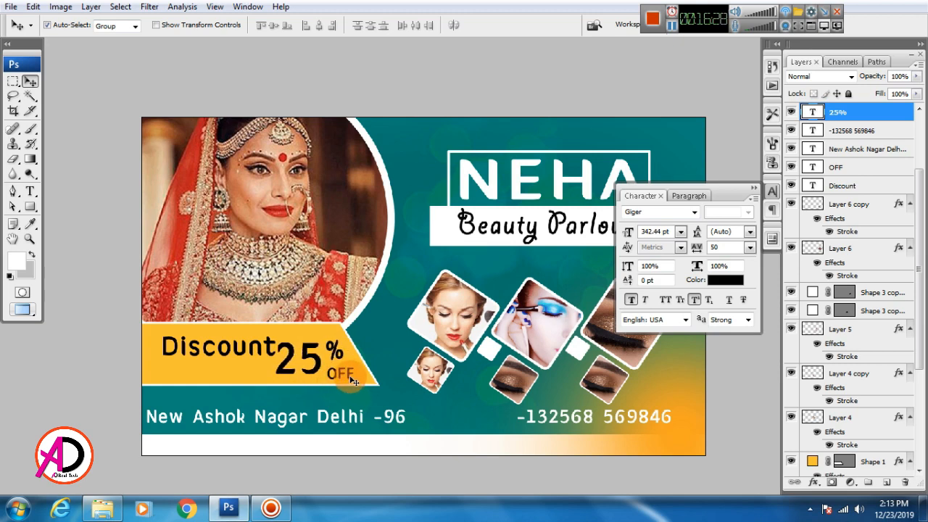
left_click(353, 377)
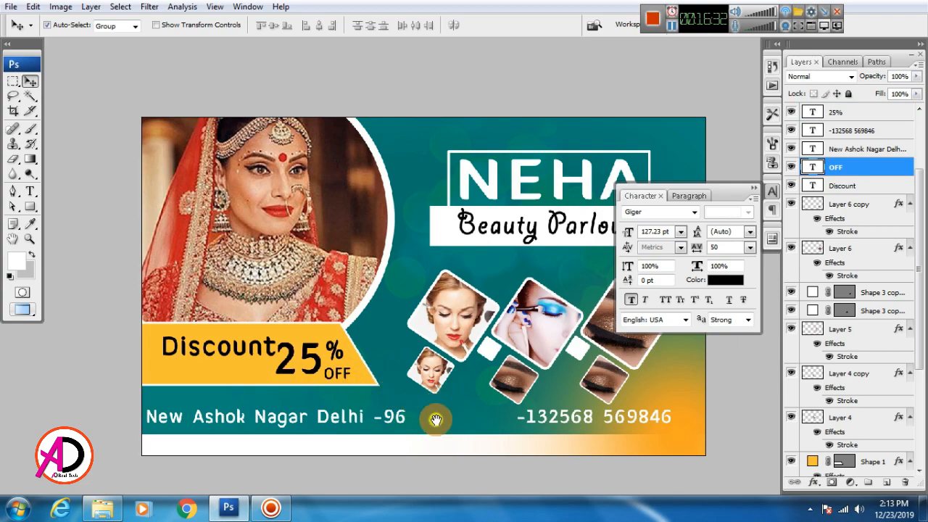
left_click_drag(436, 420, 406, 442)
scroll(448, 429, "down", 3)
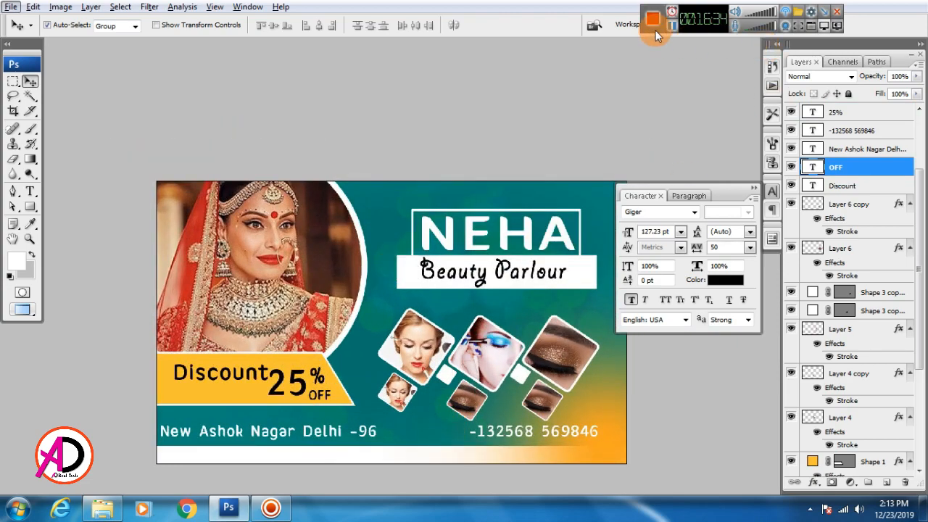